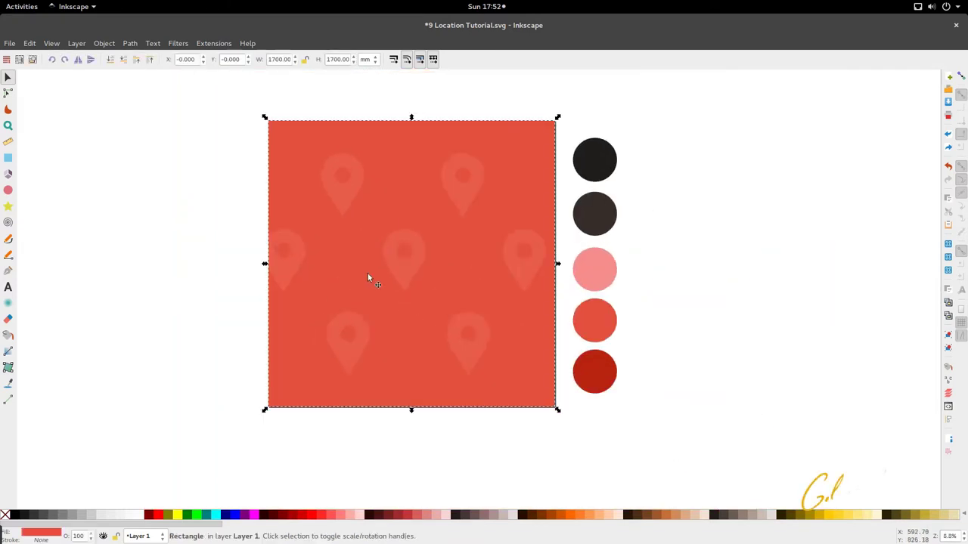
- Draw a circle about 256 mm in diameter over the round head of the central background pin
left_click(7, 190)
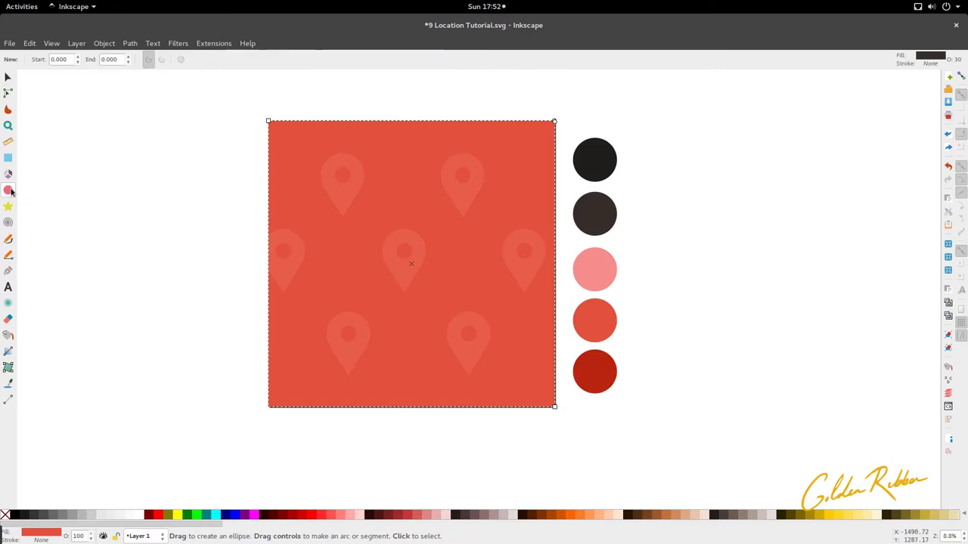
scroll(412, 258, "up", 3, "ctrl")
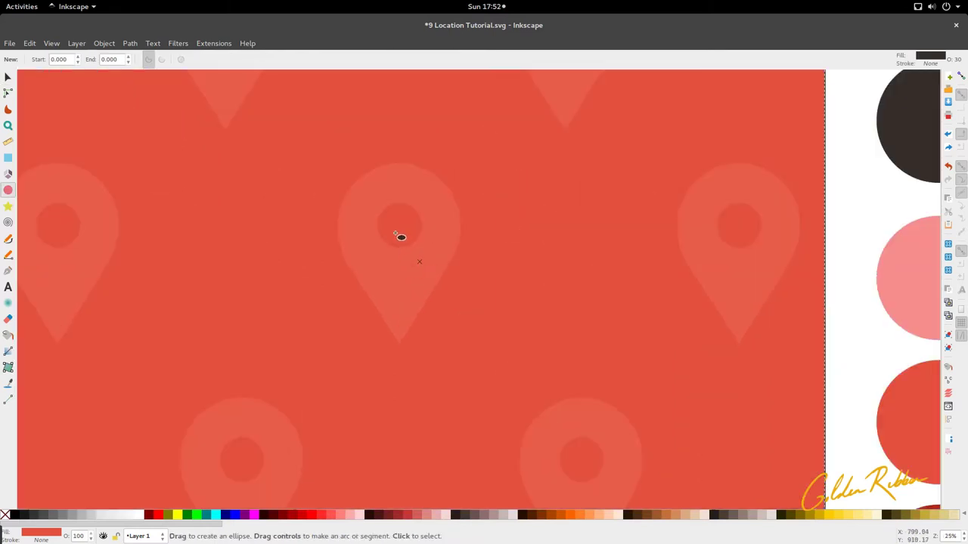
key("shift")
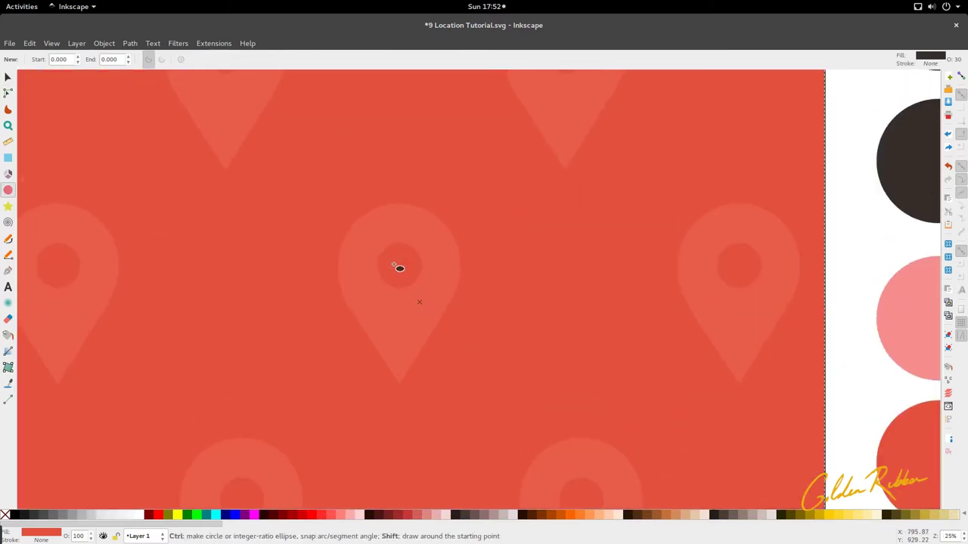
mouse_move(394, 264)
left_mouse_down()
mouse_move(454, 322)
mouse_move(446, 306)
left_mouse_up()
key("s")
scroll(445, 306, "up", 2)
left_click_drag(478, 339, 470, 330)
- Duplicate the circle and scale the copy about its centre to about 92 mm, matching the pin's inner hole
key("ctrl+z")
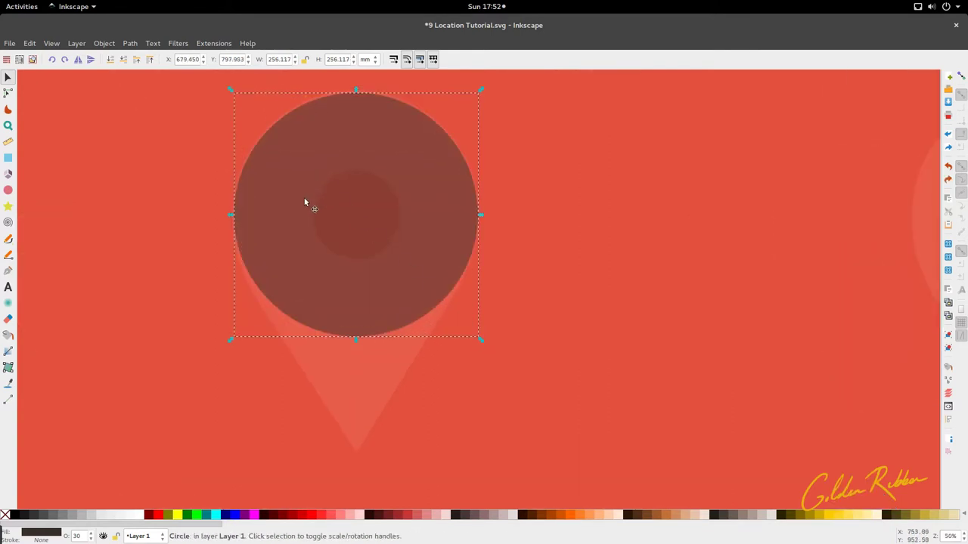
left_click(83, 44)
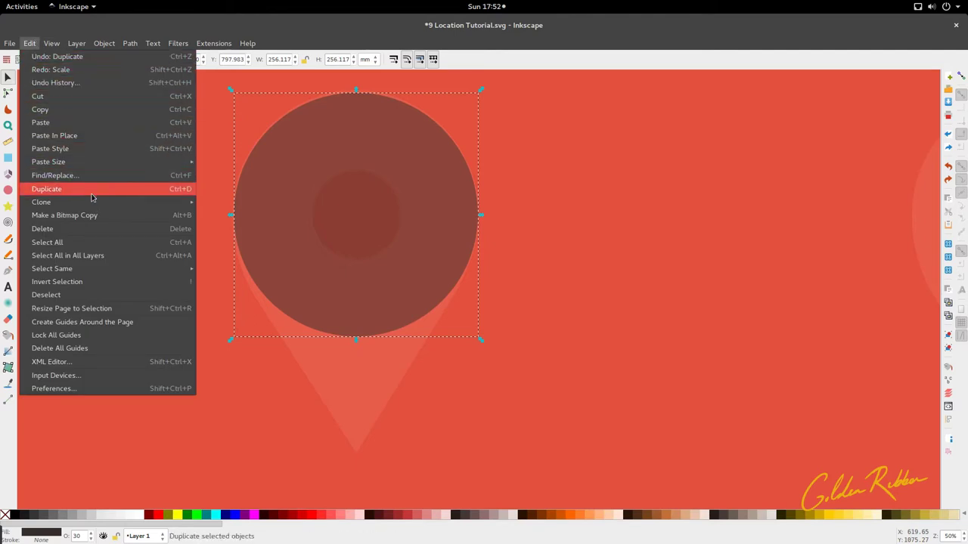
left_click(313, 222)
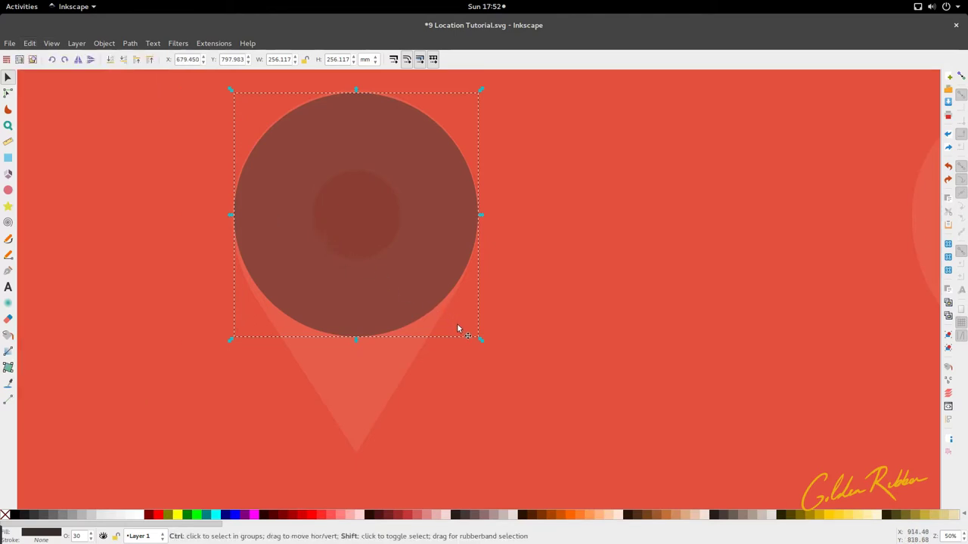
left_click_drag(484, 343, 405, 273)
scroll(341, 263, "down", 7)
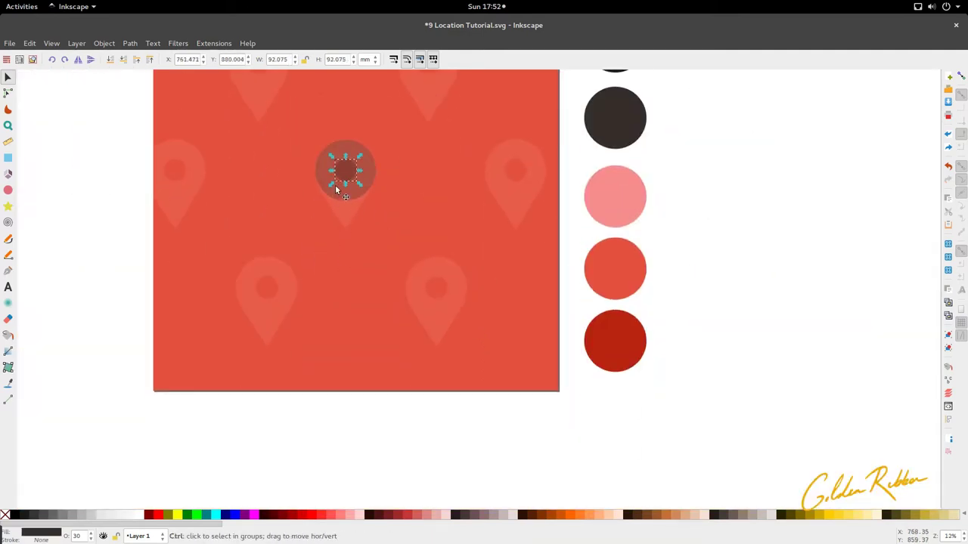
scroll(335, 184, "up", 5)
scroll(336, 208, "up", 3)
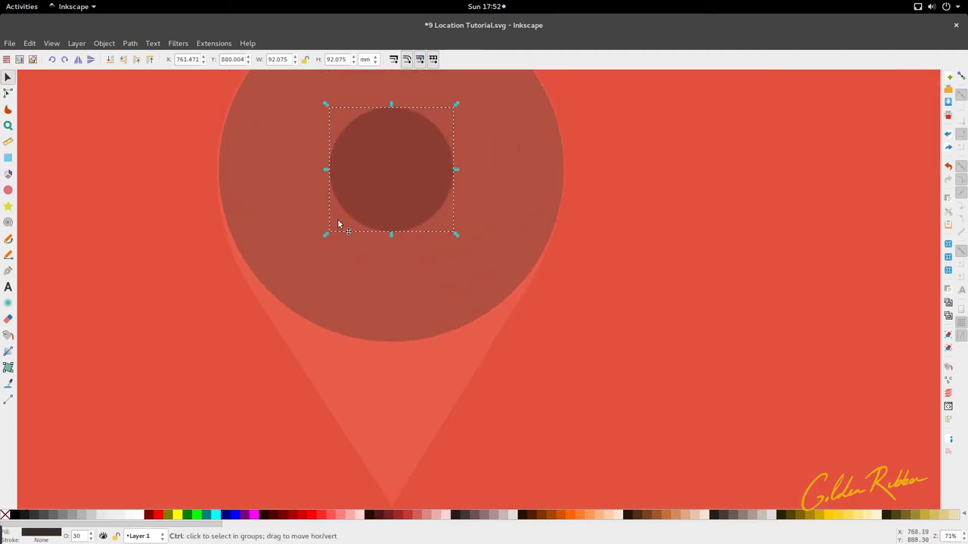
- Draw a closed triangle about 217 by 168 mm with straight Bezier segments, from the large circle's lower edges to the pin's tip
left_click(8, 256)
scroll(272, 190, "up", 3)
scroll(134, 219, "up", 2)
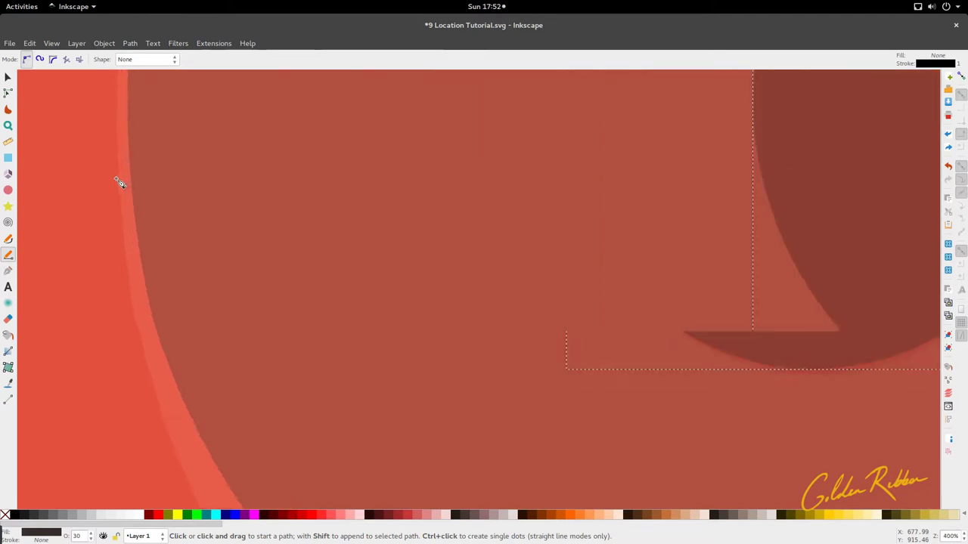
scroll(122, 226, "down", 3)
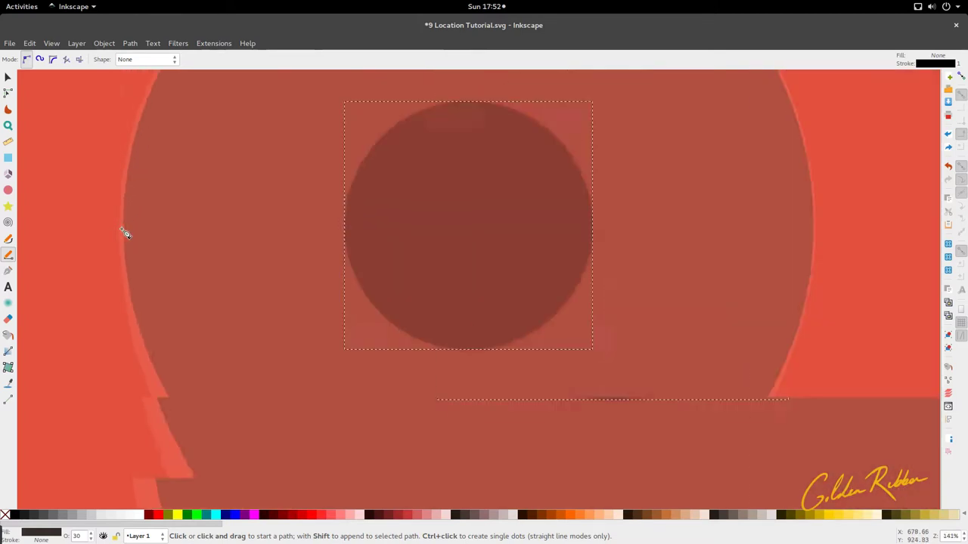
scroll(154, 244, "down", 5)
scroll(195, 205, "up", 1)
scroll(195, 211, "up", 1)
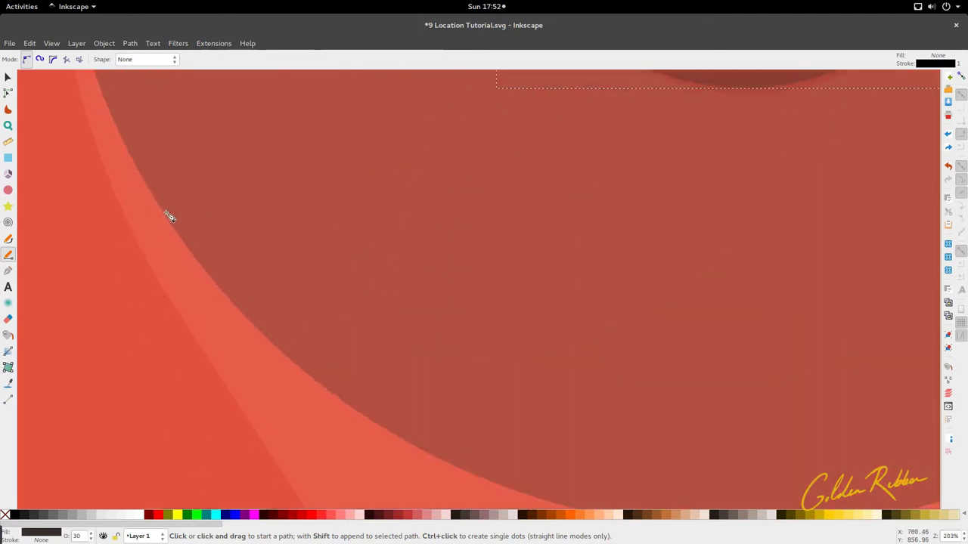
left_click(167, 216)
scroll(180, 275, "down", 3)
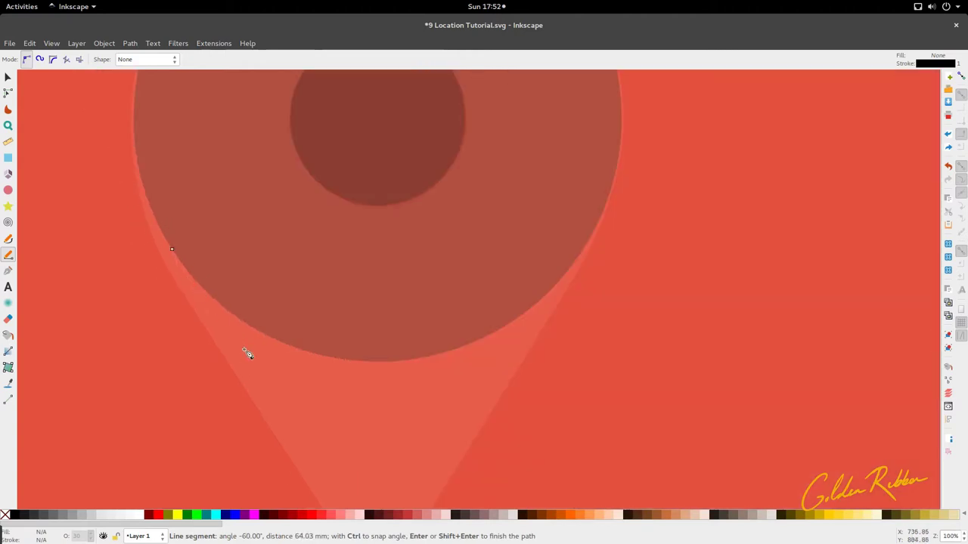
scroll(261, 337, "down", 4)
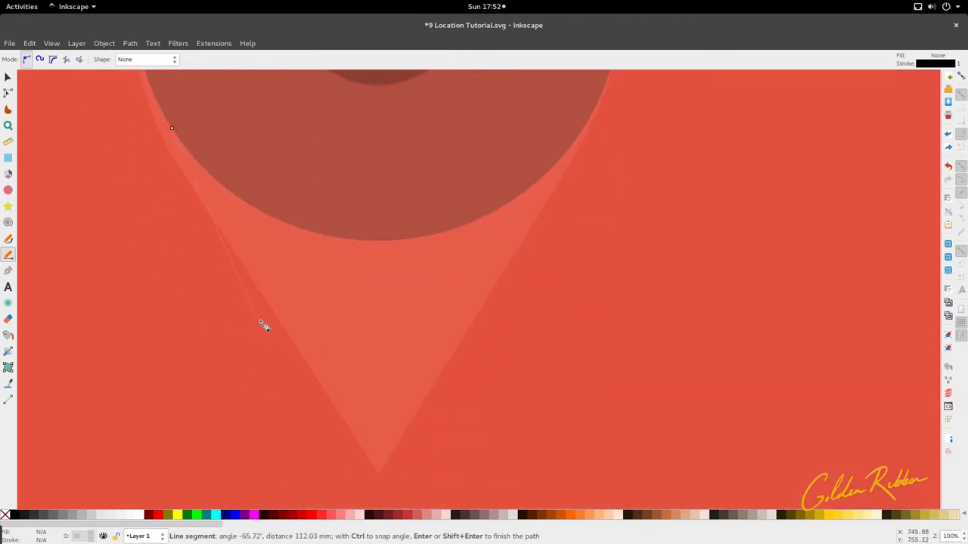
left_click(378, 445)
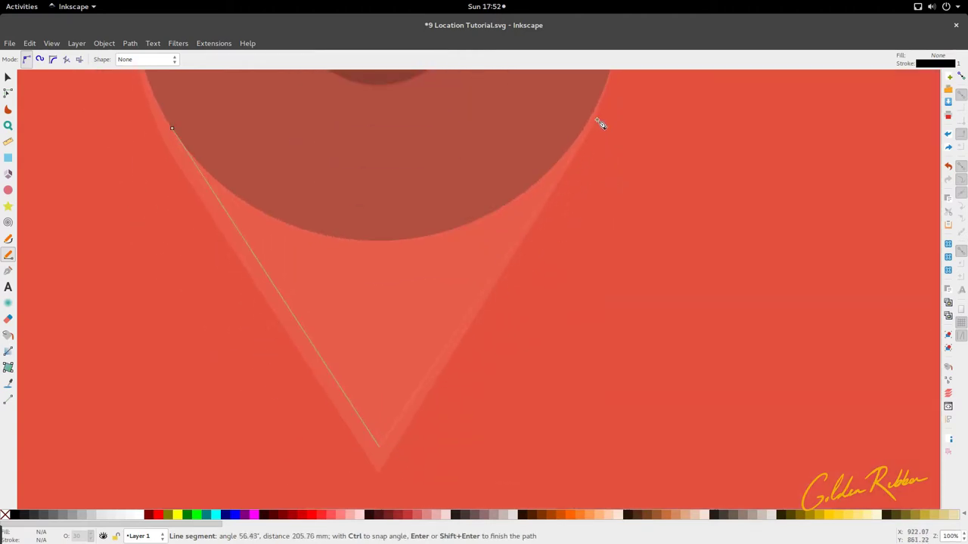
scroll(599, 125, "up", 4)
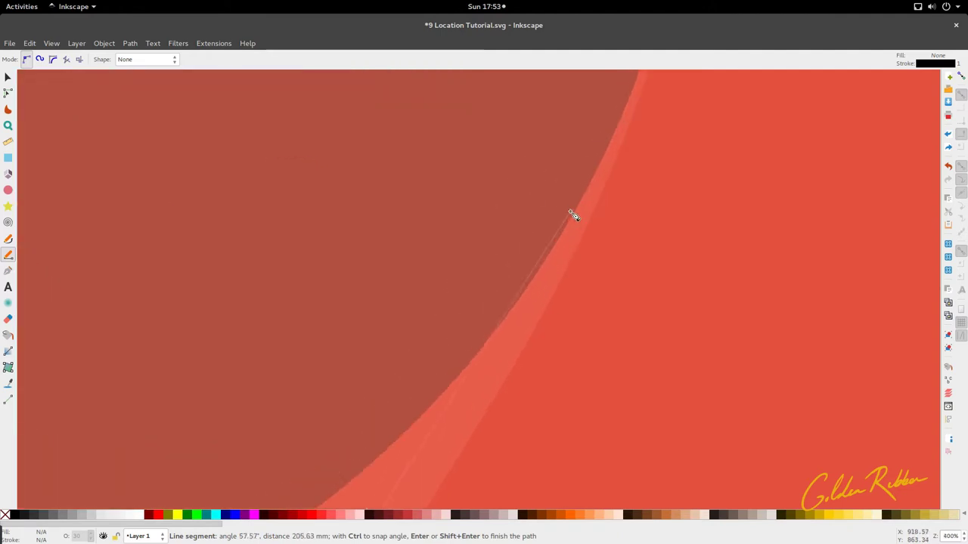
left_click(552, 259)
scroll(552, 259, "down", 6)
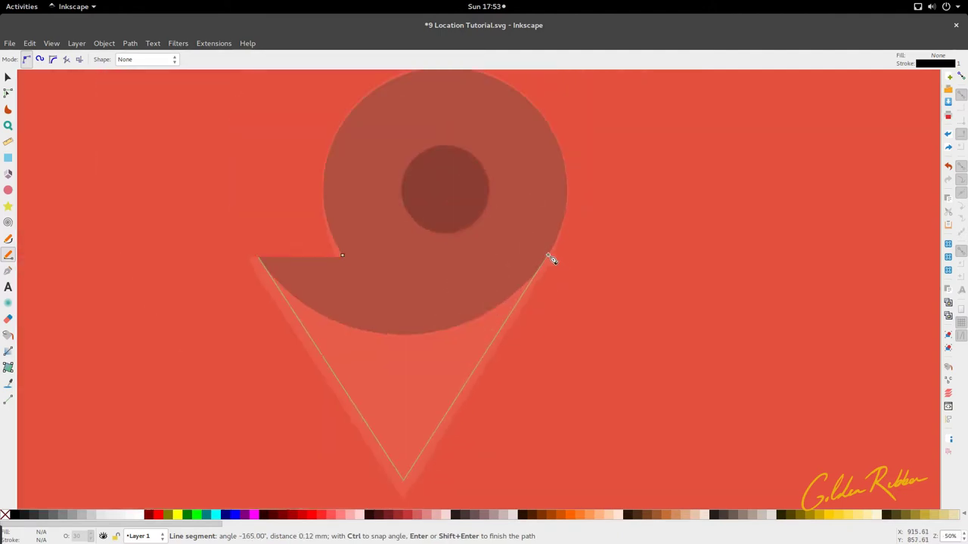
left_click(344, 256)
key("s")
- Move the triangle's upper-right node outward slightly so it meets the edge of the large circle
scroll(565, 248, "up", 4)
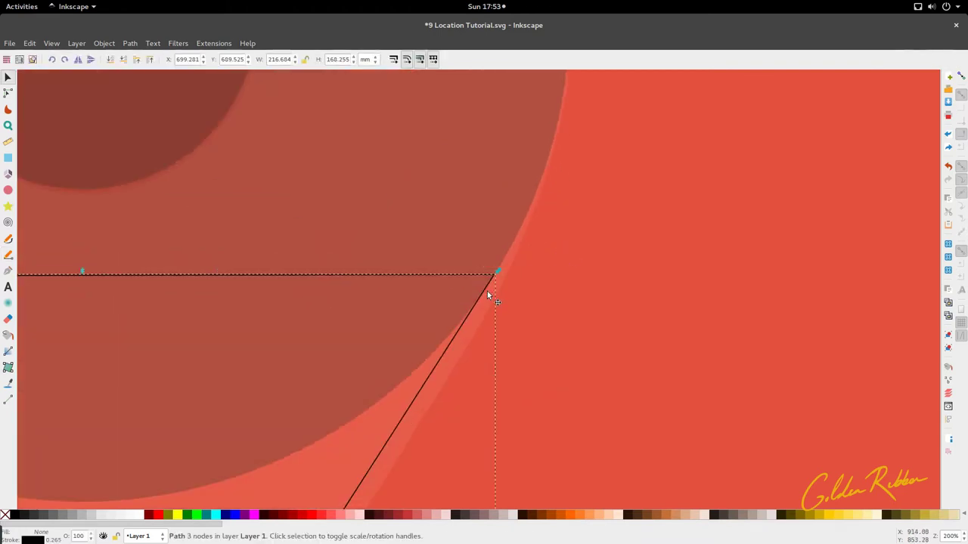
key("n")
left_click_drag(492, 277, 500, 268)
scroll(499, 269, "down", 3)
scroll(415, 304, "down", 2)
key("s")
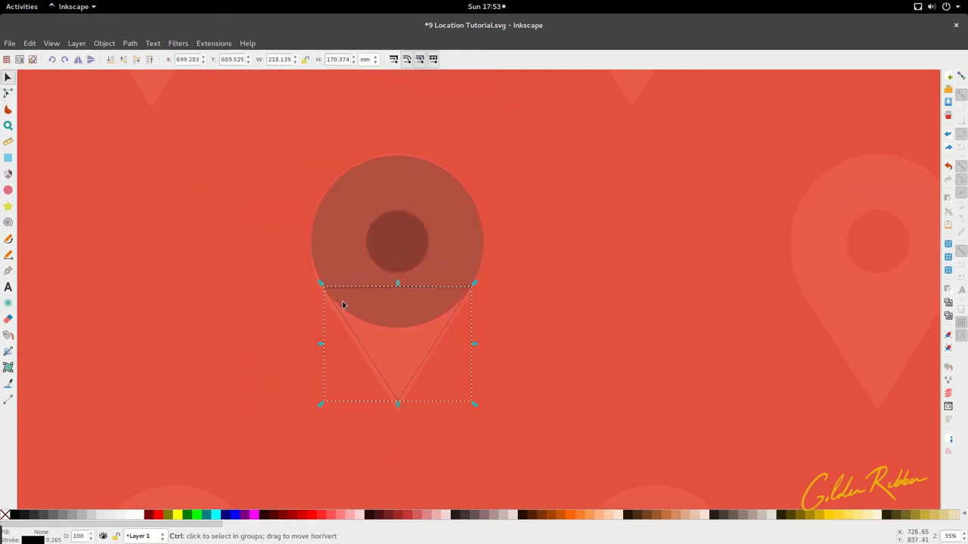
- Merge the large circle and the triangle into one pin shape with Union
scroll(342, 303, "up", 3)
scroll(295, 272, "up", 1)
scroll(620, 257, "down", 4)
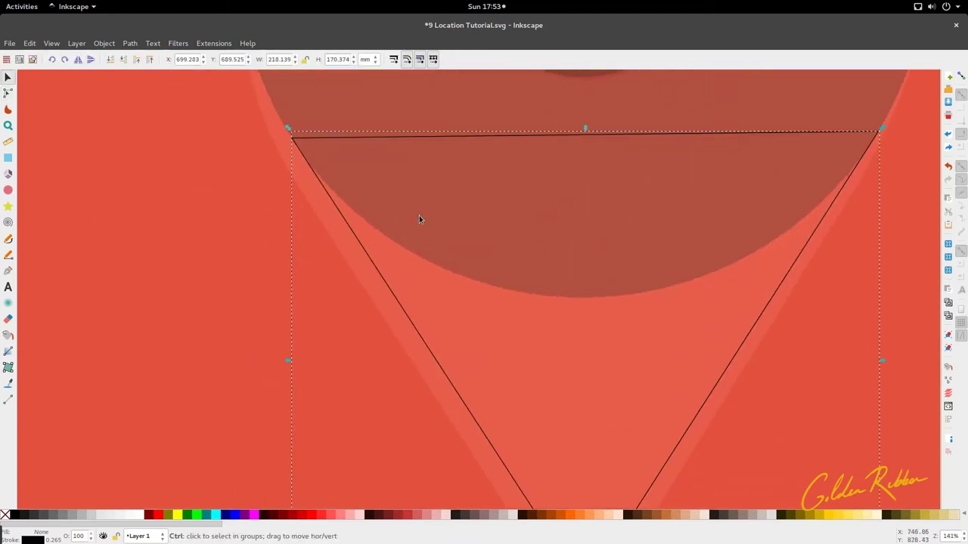
scroll(419, 219, "down", 2)
scroll(384, 229, "right", 3)
scroll(387, 261, "down", 2)
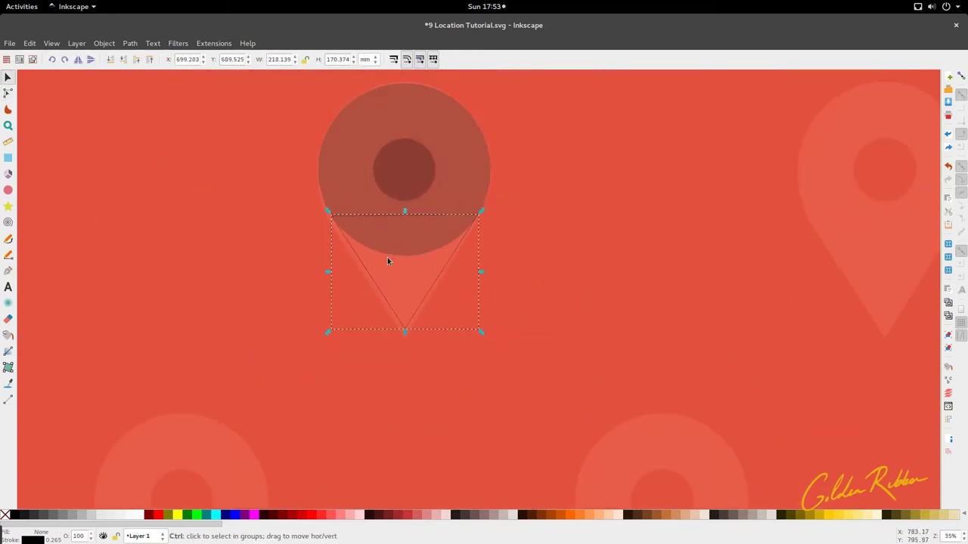
left_click(420, 244, "shift")
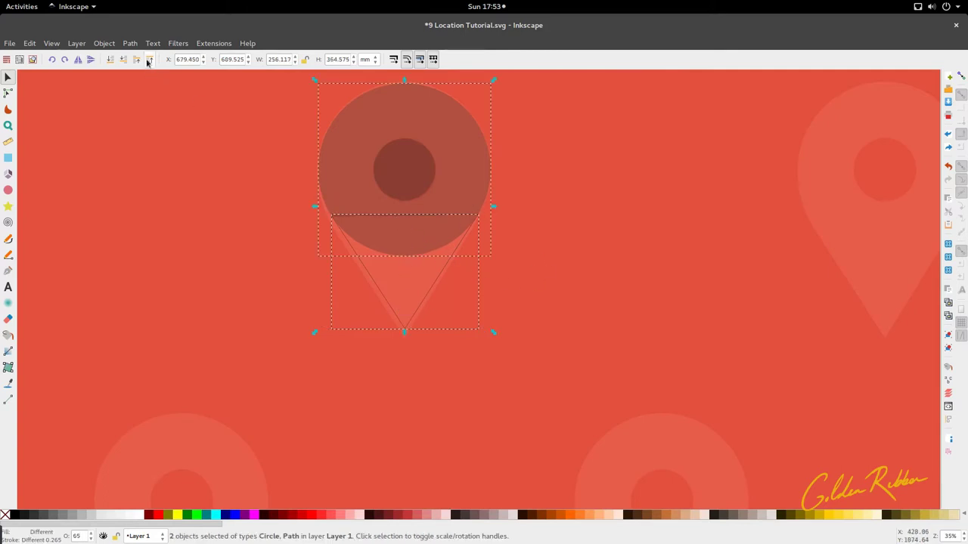
left_click(131, 43)
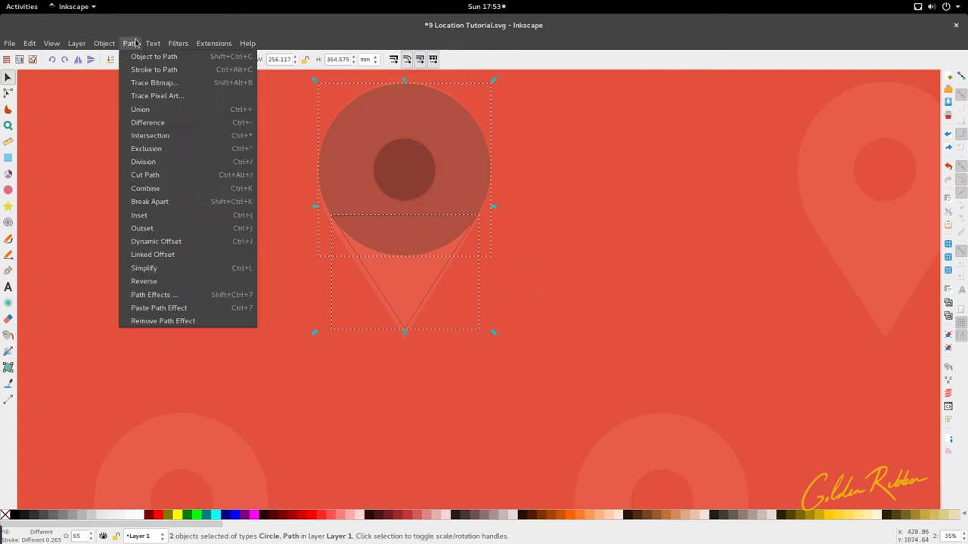
left_click(169, 110)
left_click(226, 253)
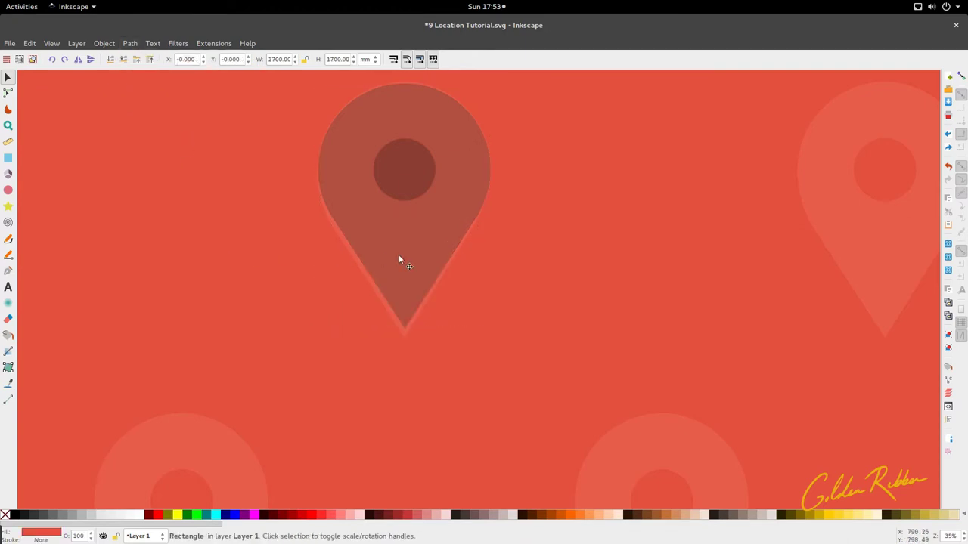
scroll(397, 257, "up", 3)
scroll(402, 257, "down", 4)
scroll(403, 259, "down", 2)
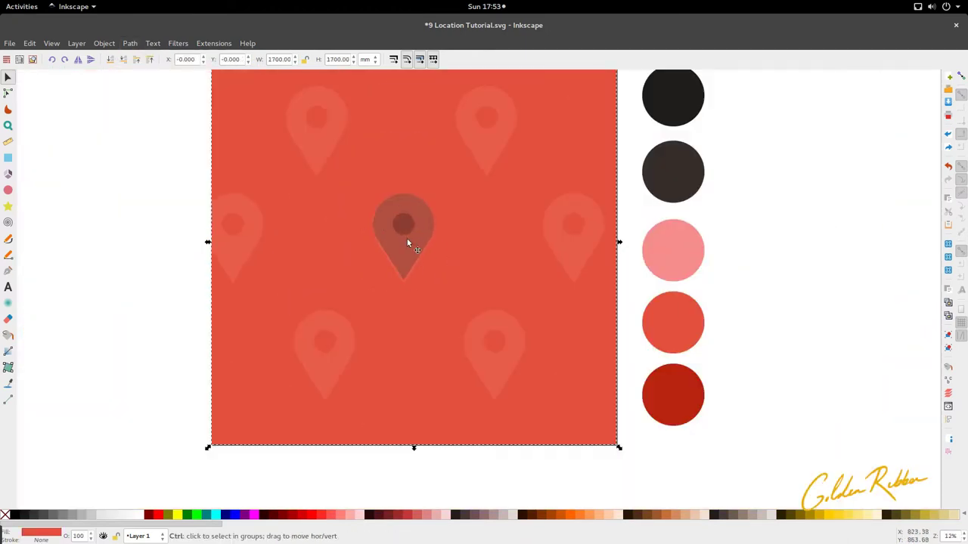
scroll(406, 240, "up", 3)
left_click_drag(406, 289, 252, 284)
key("ctrl+z")
key("ctrl+z")
- Cut the small inner circle out of the pin shape with Difference and clear the selection
scroll(408, 234, "up", 3)
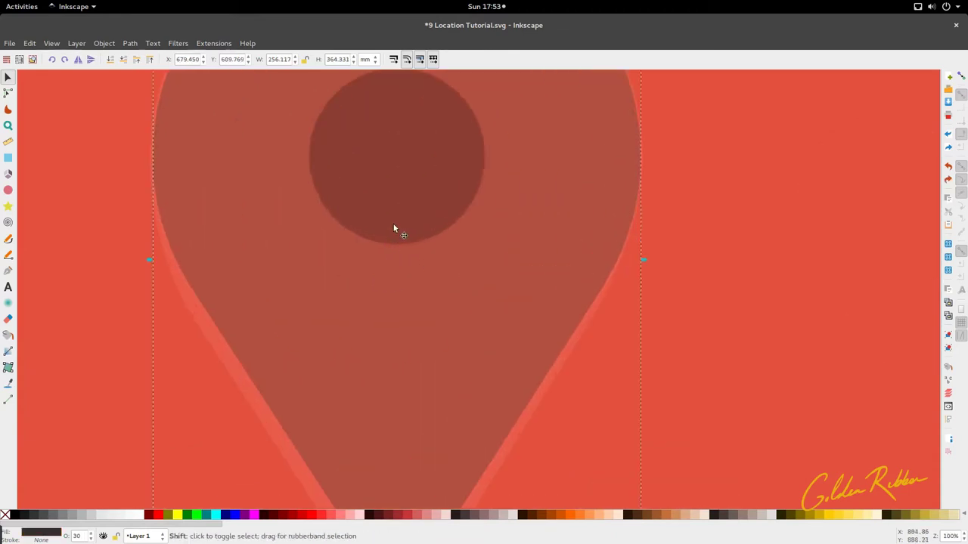
scroll(379, 236, "right", 4)
scroll(374, 236, "down", 3)
left_click(356, 217, "shift")
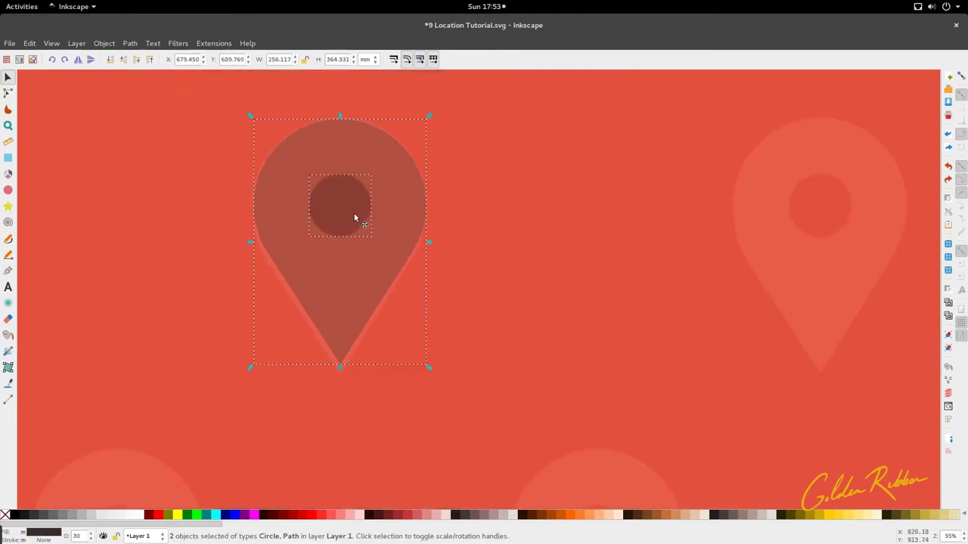
scroll(371, 220, "left", 5)
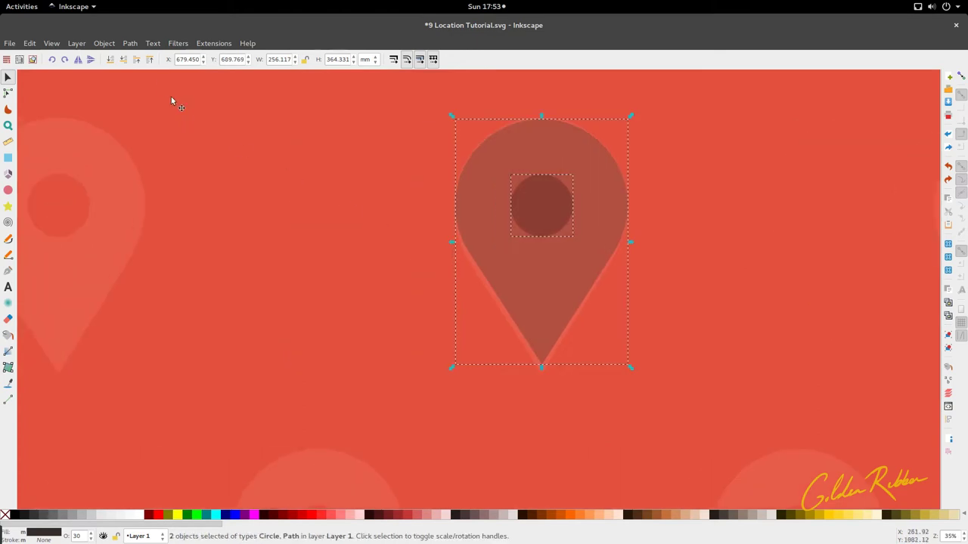
left_click(133, 44)
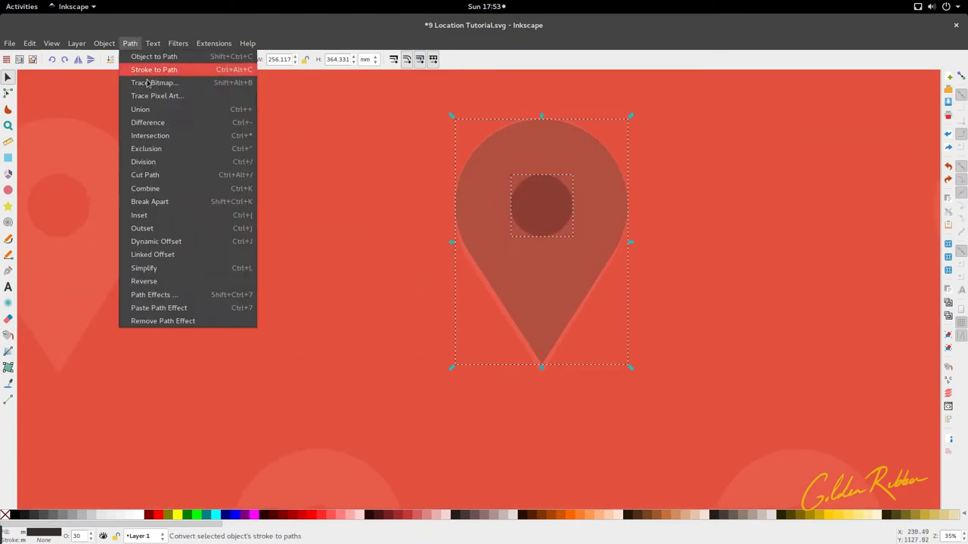
left_click(172, 123)
scroll(371, 210, "down", 5)
left_click(413, 300)
scroll(416, 219, "up", 1)
left_click(421, 230)
left_click(438, 407)
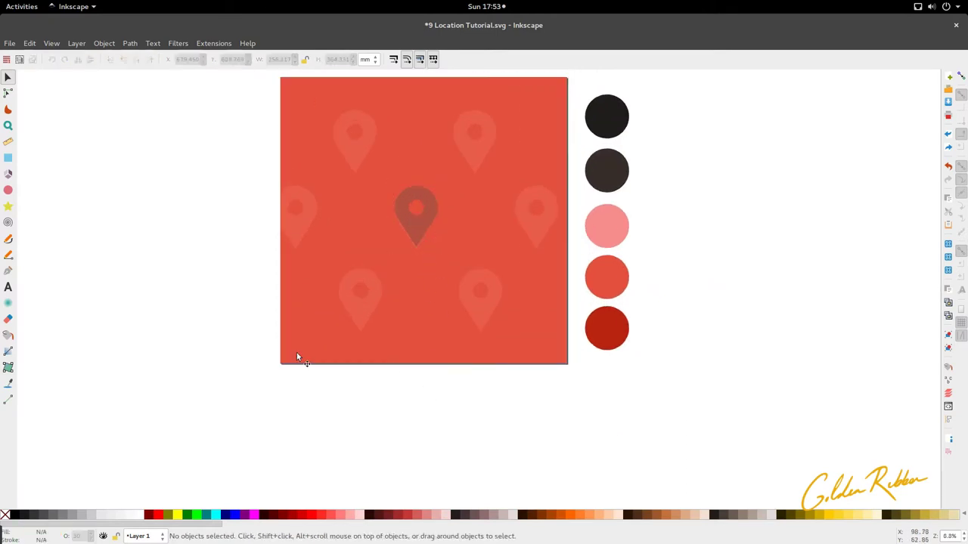
- Draw a rectangle about 548 by 339 mm overlapping the lower tip of the dark pin
left_click(7, 158)
scroll(469, 222, "up", 1)
scroll(449, 294, "up", 3)
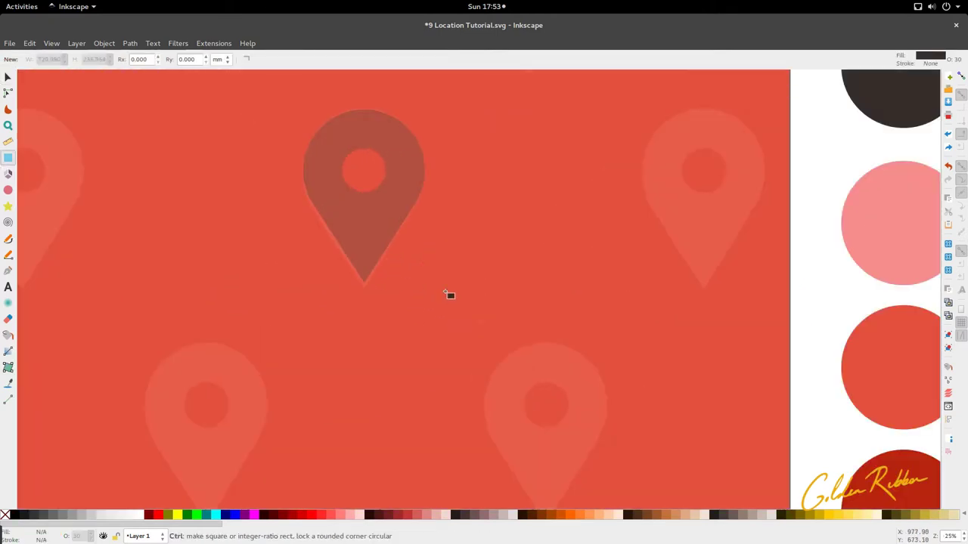
scroll(358, 271, "down", 2)
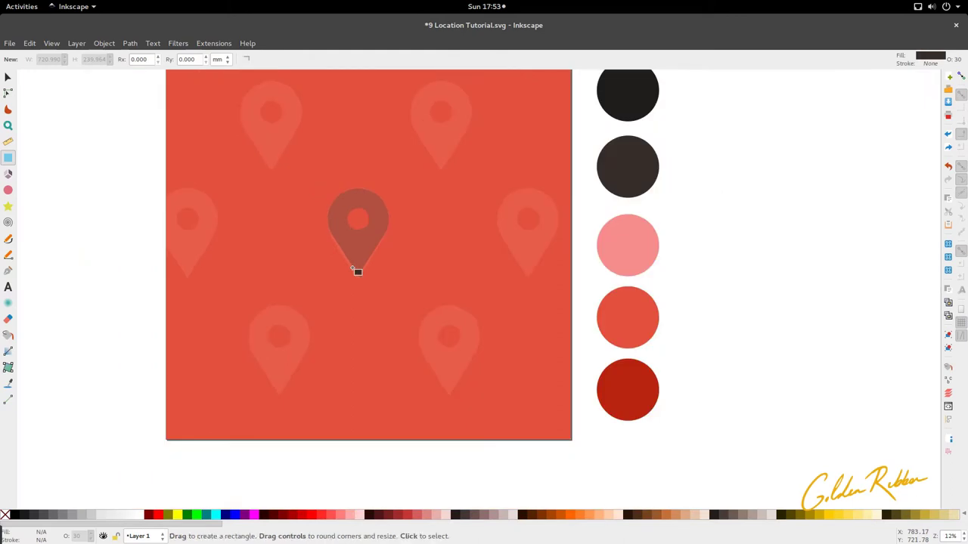
left_click_drag(295, 257, 424, 337)
key("s")
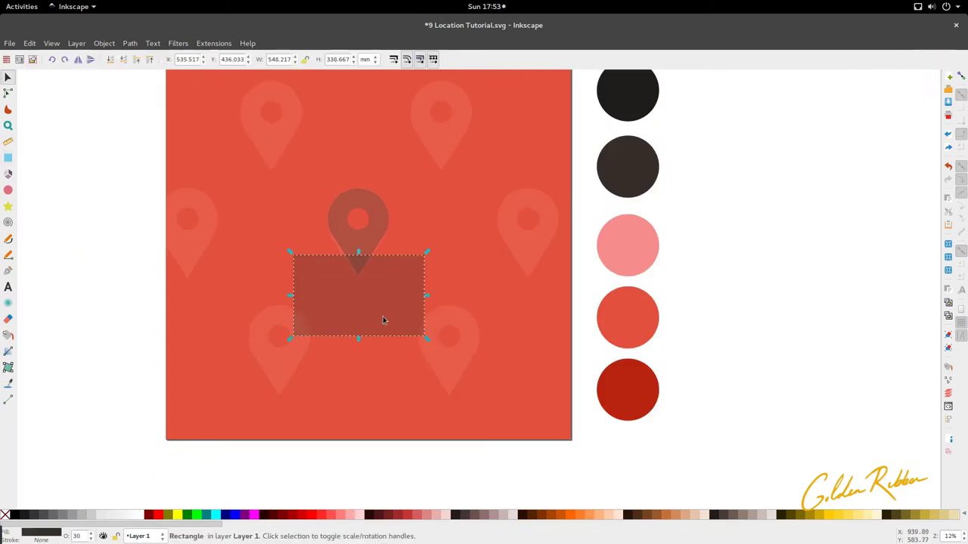
- Shift the rectangle up to about X 539 mm, Y 468 mm so it overlaps more of the pin, and keep it selected
scroll(376, 304, "up", 1)
left_click_drag(371, 311, 386, 296)
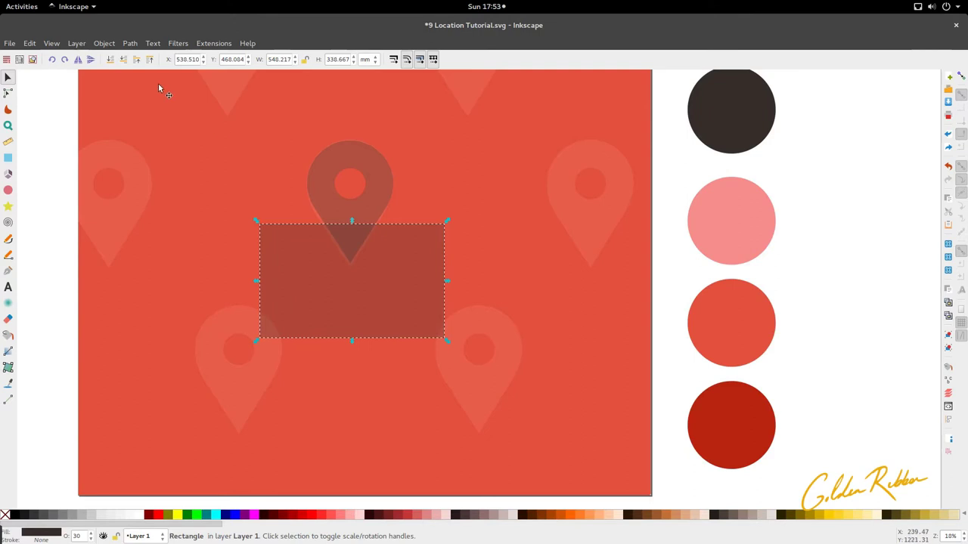
left_click(436, 217)
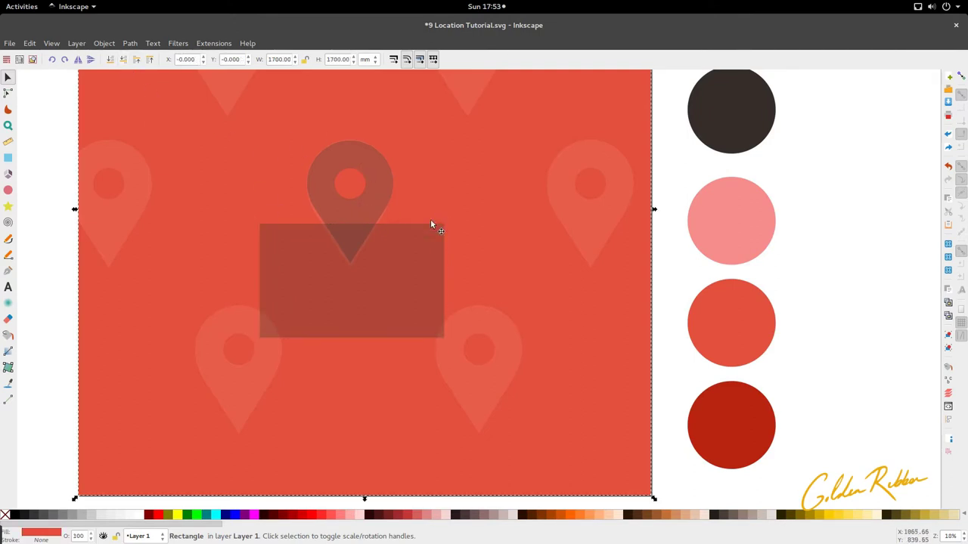
left_click(412, 242)
scroll(409, 242, "down", 1)
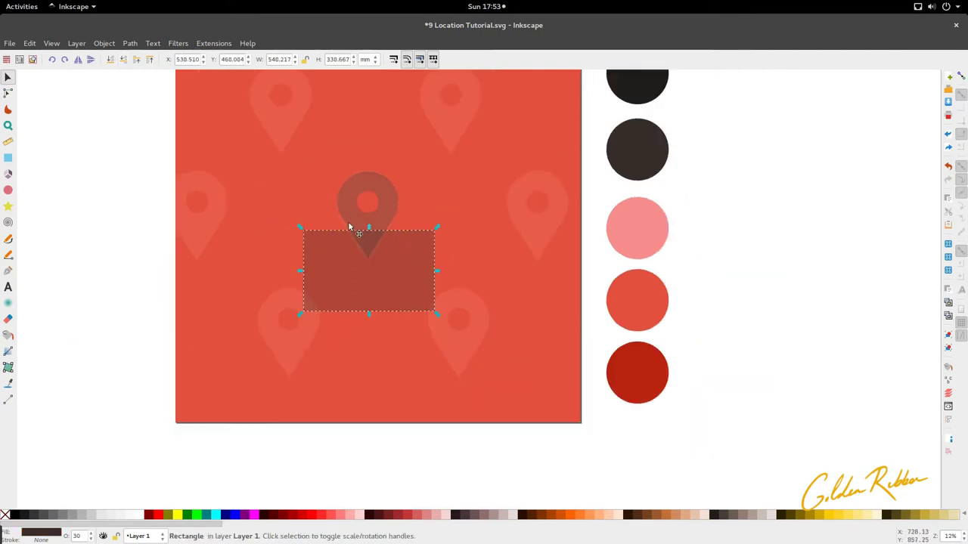
- Raise the opacity of the rectangle and the dark pin to 100%
scroll(348, 213, "down", 2)
scroll(360, 240, "up", 2)
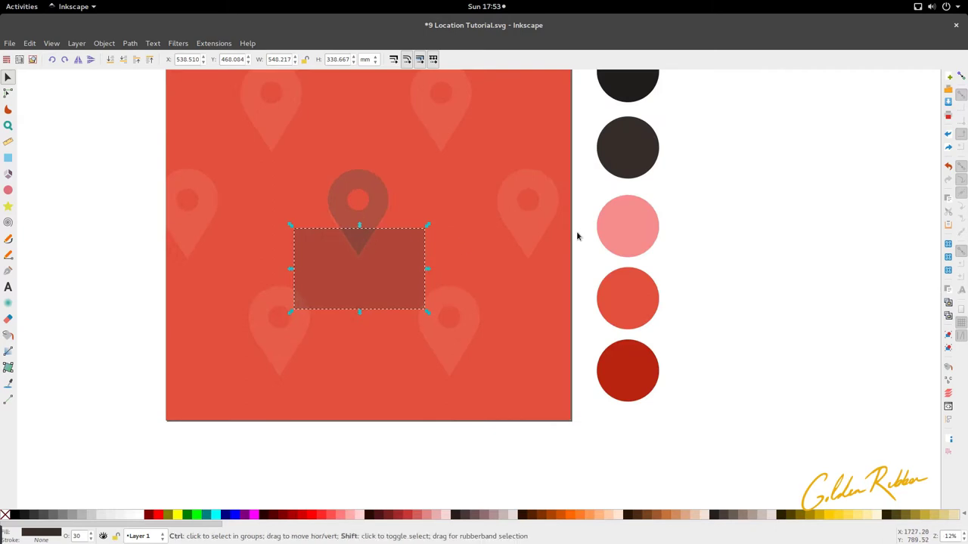
key("ctrl+shift+f")
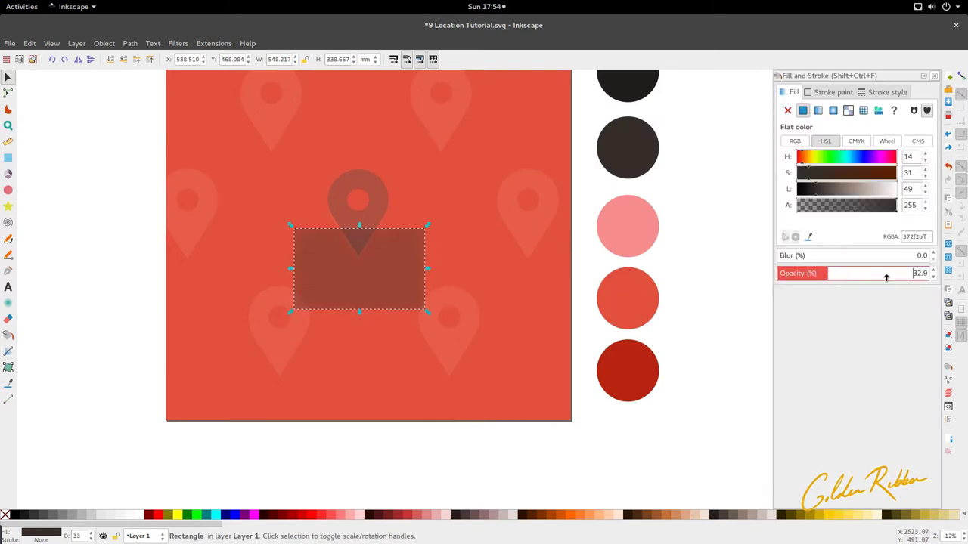
left_click_drag(841, 273, 958, 275)
left_click(636, 418)
left_click(366, 239)
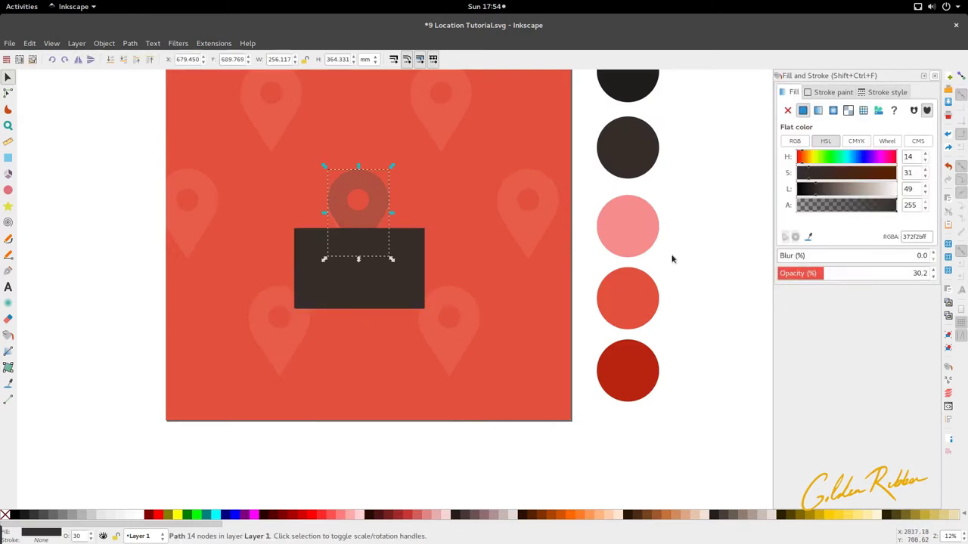
left_click_drag(845, 273, 937, 274)
left_click(492, 426)
- Fill the rectangle with the dark red sampled from the lowest palette circle, and nudge it slightly left to about X 537 mm
left_click(386, 272)
scroll(386, 272, "down", 1)
key("d")
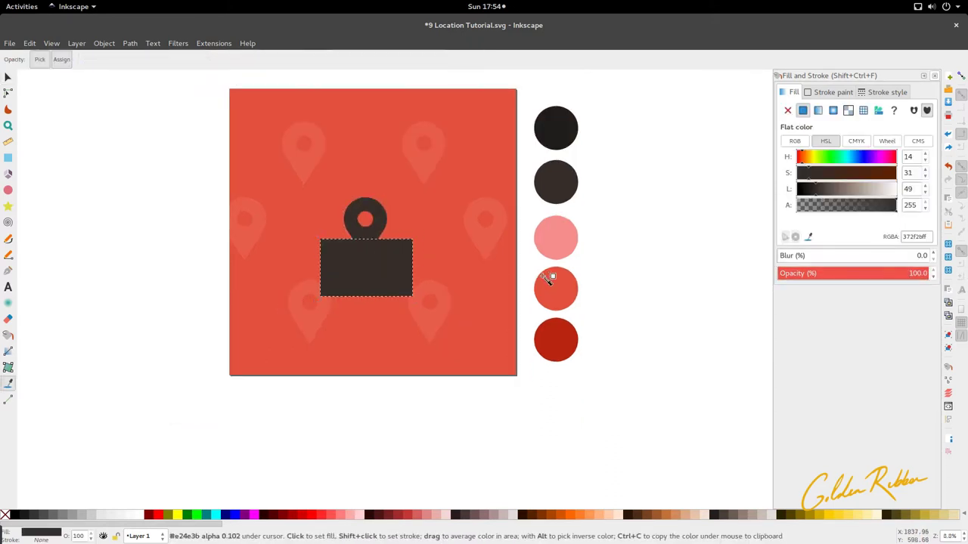
left_click(560, 333)
key("s")
scroll(366, 272, "up", 2)
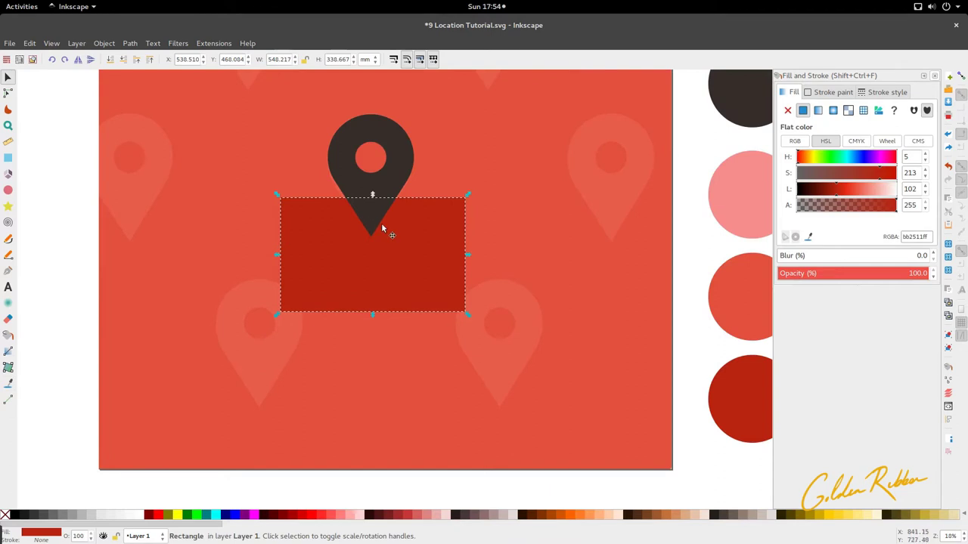
scroll(382, 228, "up", 1)
left_click_drag(382, 251, 381, 255)
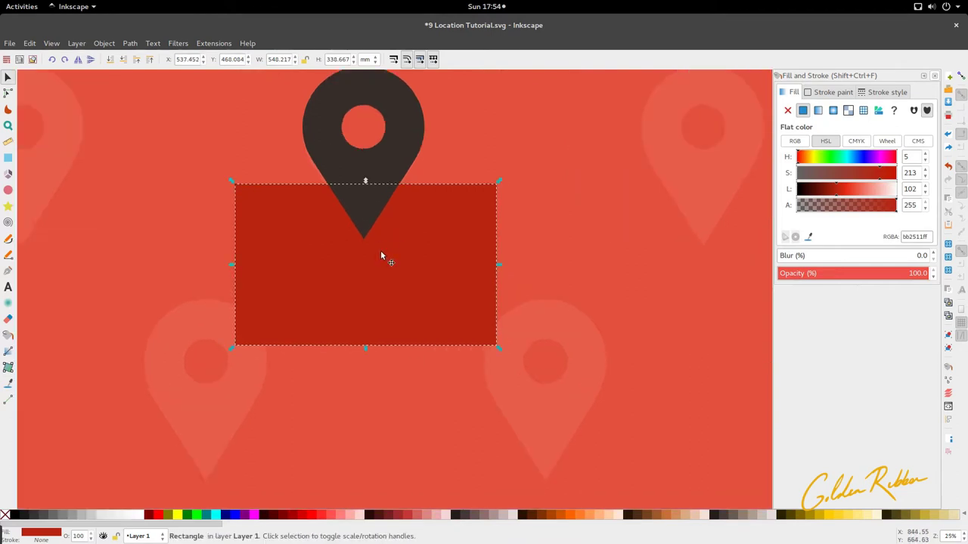
- Convert the dark red rectangle to a path
key("r")
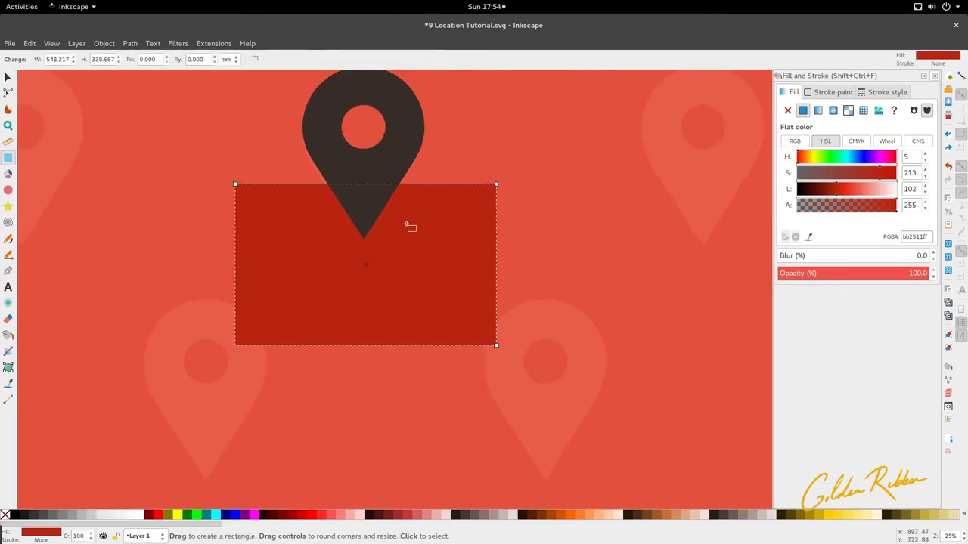
scroll(409, 226, "down", 2)
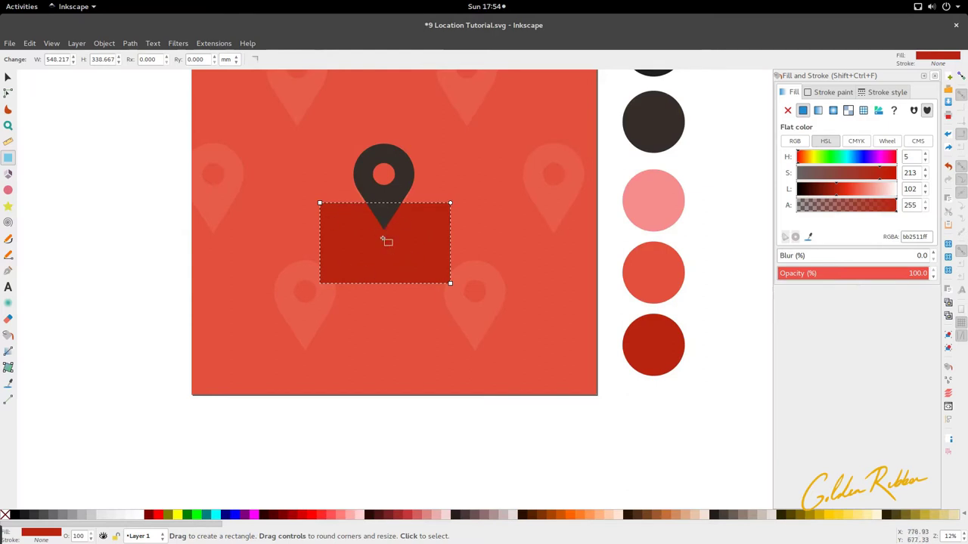
scroll(381, 236, "up", 2)
left_click_drag(457, 185, 455, 147)
key("s")
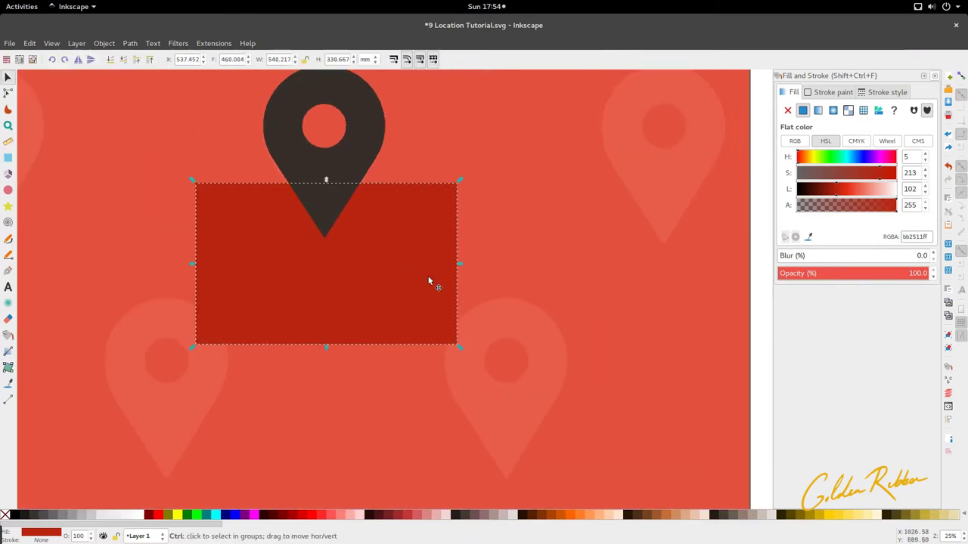
scroll(428, 280, "down", 2)
left_click(130, 43)
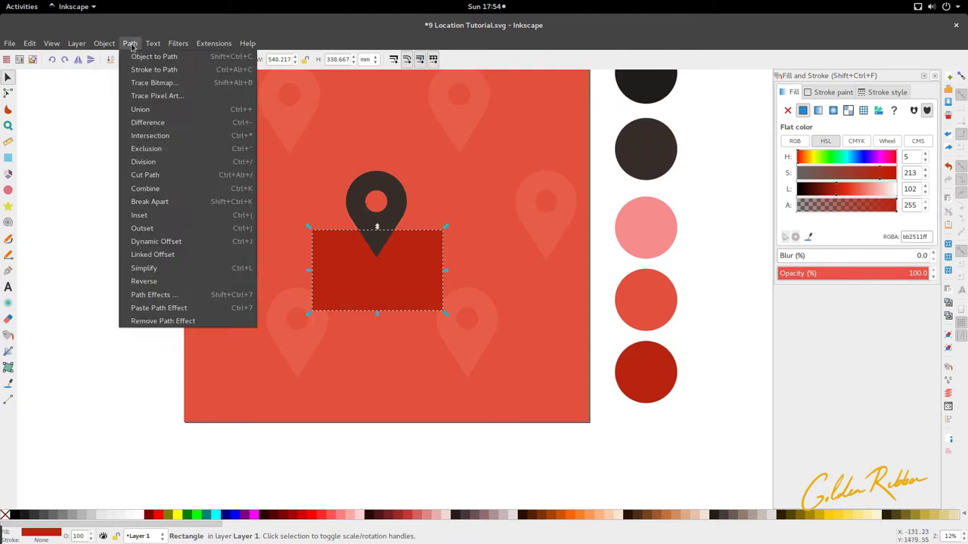
left_click(153, 56)
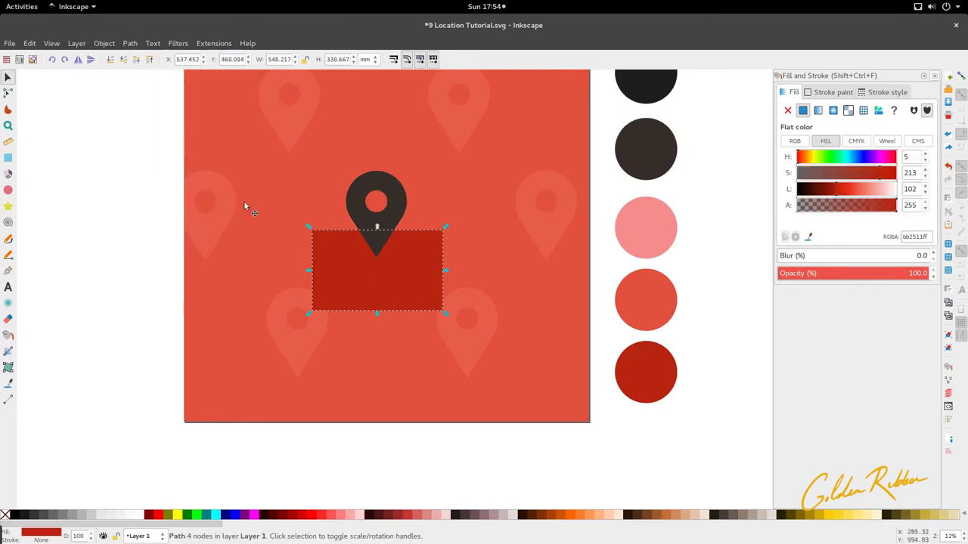
- Scale the rectangle's two upper nodes inward about their centre so the shape becomes a trapezoid with a narrower top edge
scroll(379, 340, "up", 1)
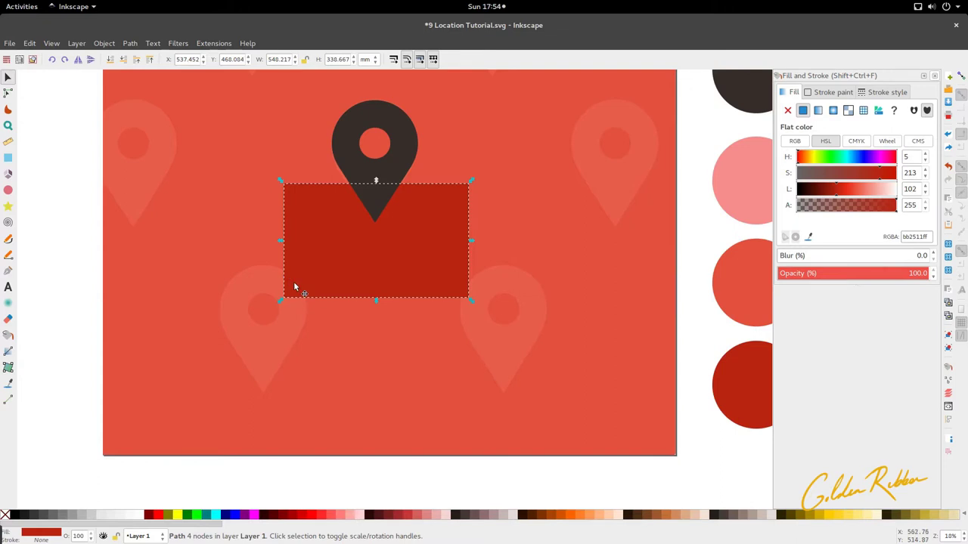
scroll(291, 284, "up", 1)
key("n")
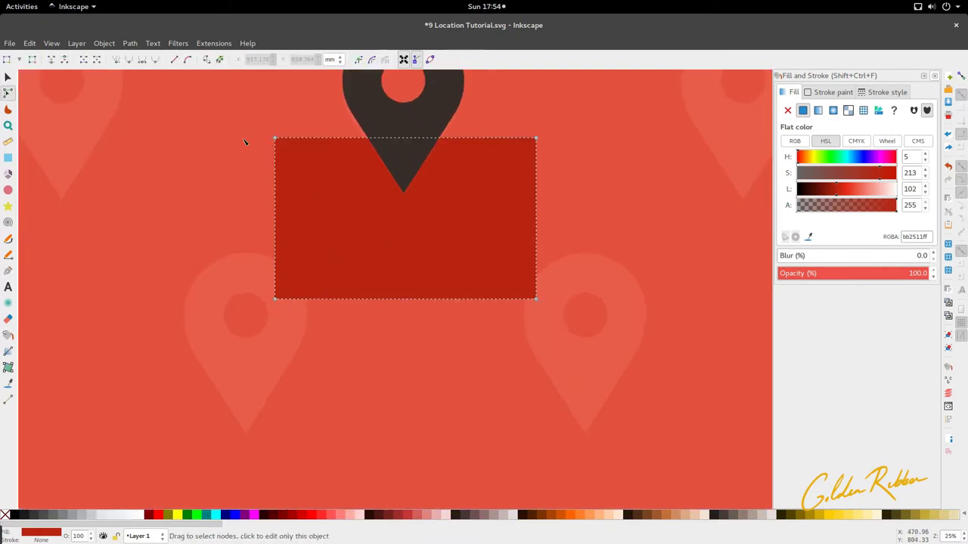
left_click_drag(244, 119, 562, 173)
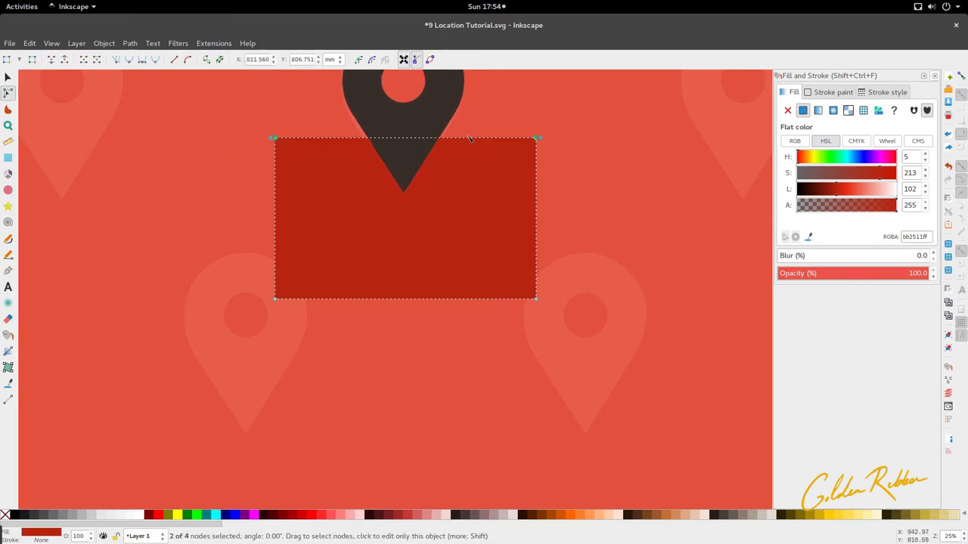
left_click(404, 60)
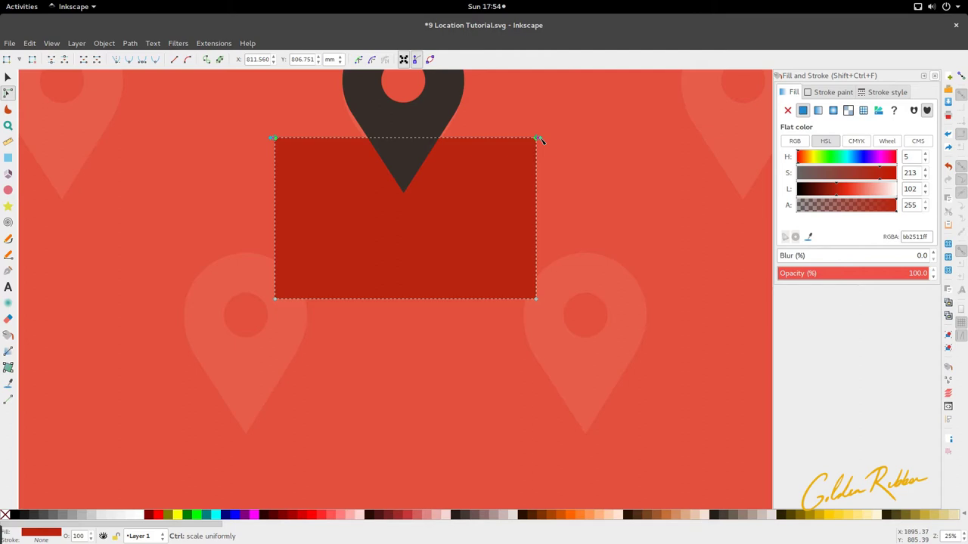
key("shift")
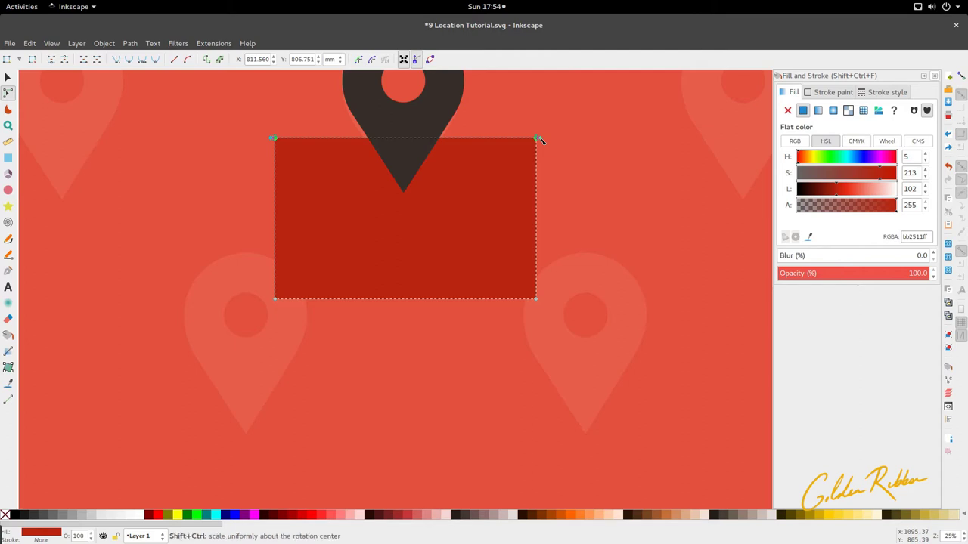
left_click_drag(540, 140, 499, 152)
key("s")
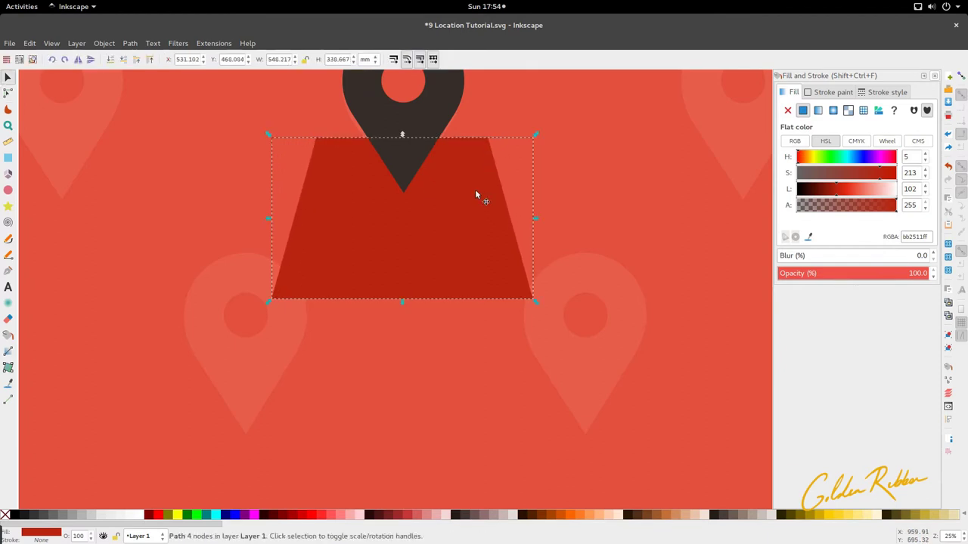
- Reduce the trapezoid's height to about 292 mm by raising its bottom edge
scroll(454, 216, "down", 1)
scroll(445, 219, "up", 1)
key("n")
key("s")
left_click_drag(417, 290, 416, 268)
scroll(433, 221, "down", 2)
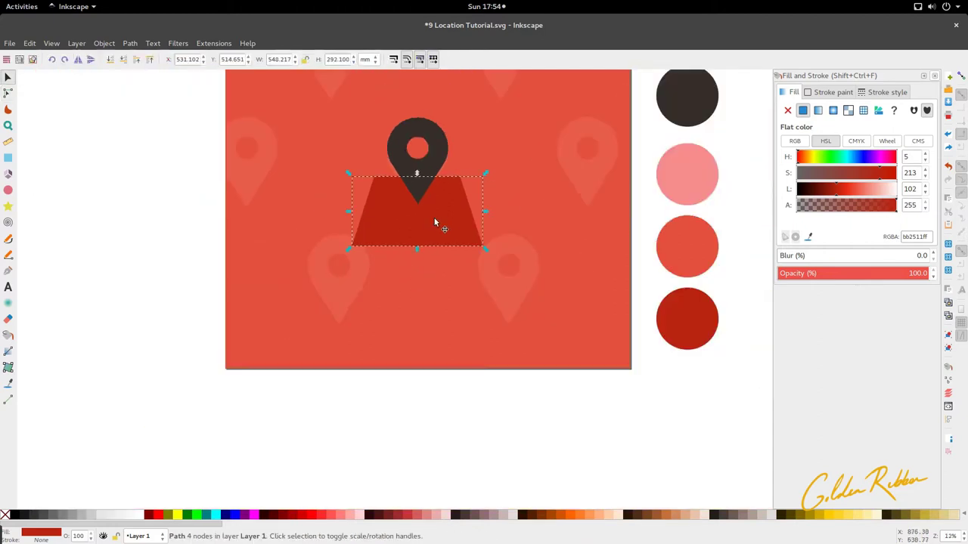
- Insert three evenly spaced nodes along the trapezoid's top edge
scroll(437, 201, "up", 2)
key("n")
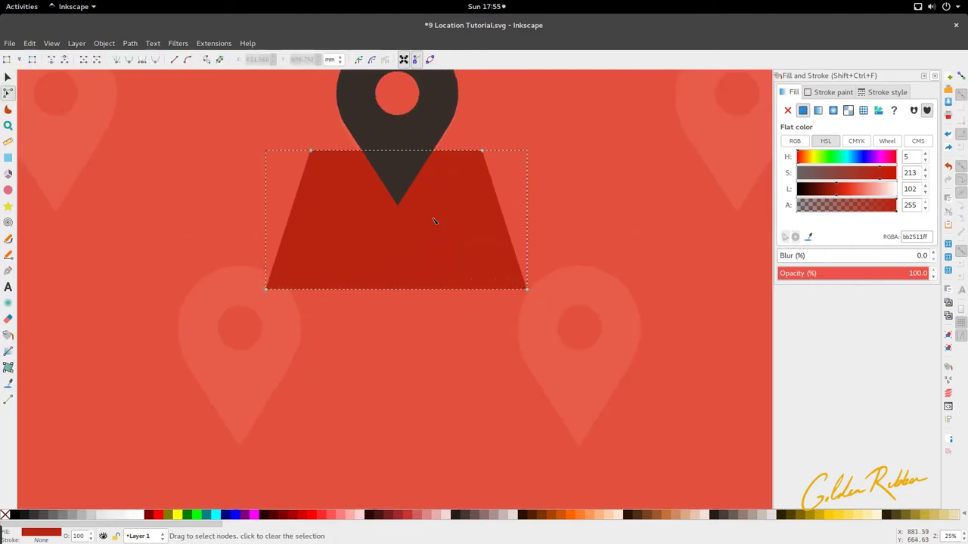
left_click_drag(278, 121, 515, 189)
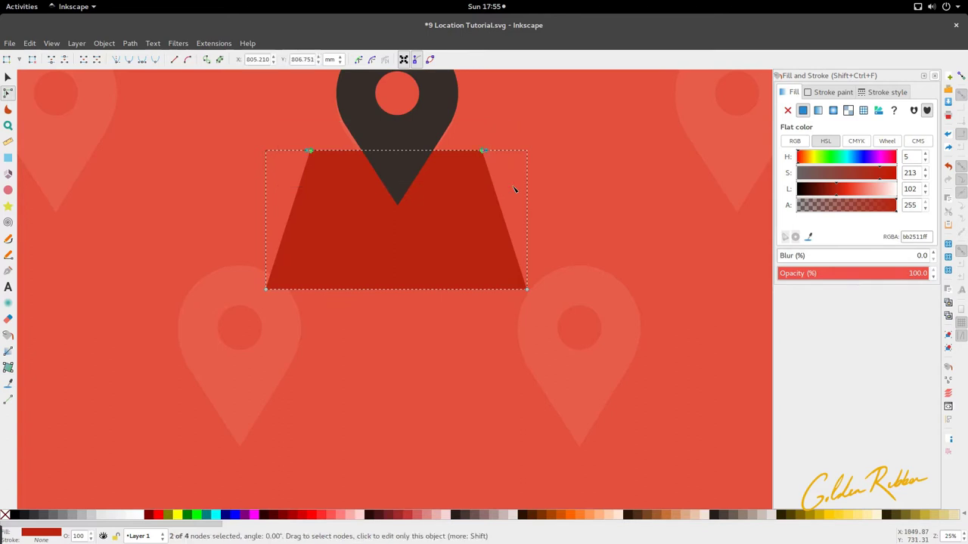
left_click(7, 61)
left_click(7, 60)
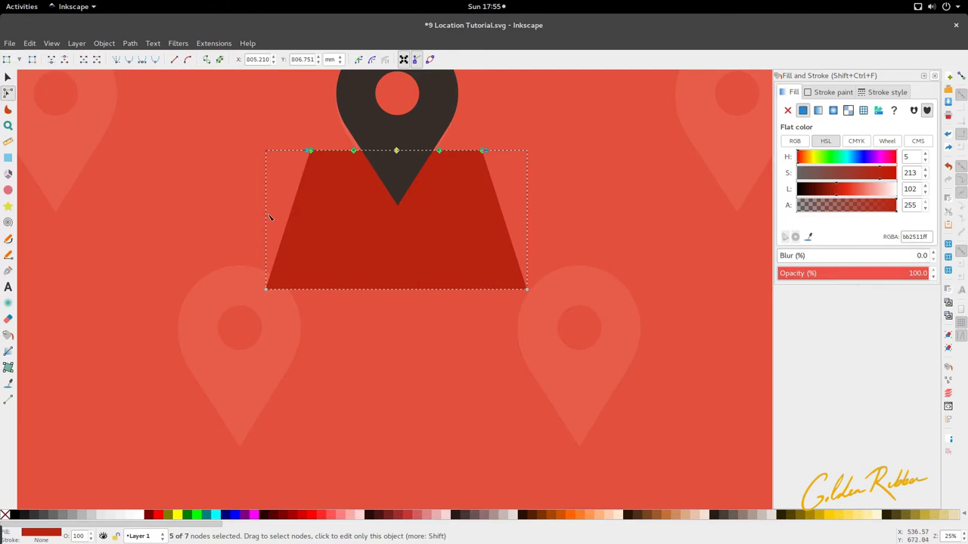
- Insert three evenly spaced nodes along the trapezoid's bottom edge and clear the node selection
scroll(269, 216, "down", 2)
double_click(243, 218)
left_click(303, 226)
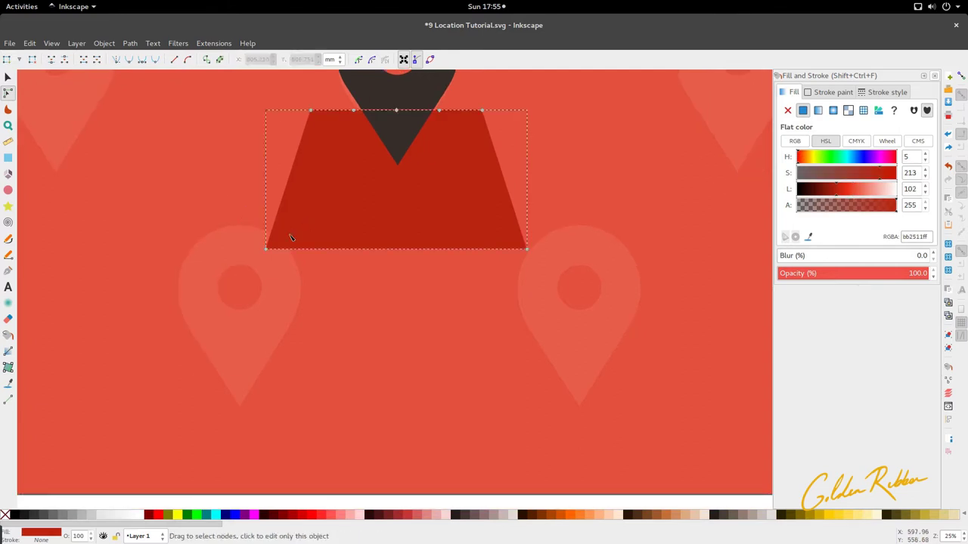
left_click_drag(240, 197, 557, 279)
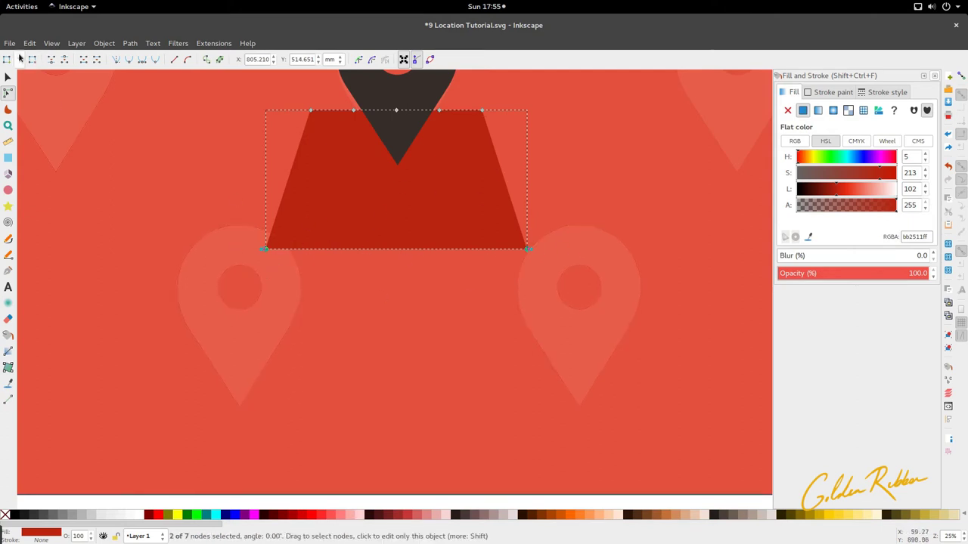
left_click(6, 60)
left_click(7, 59)
left_click(333, 360)
scroll(348, 239, "up", 3)
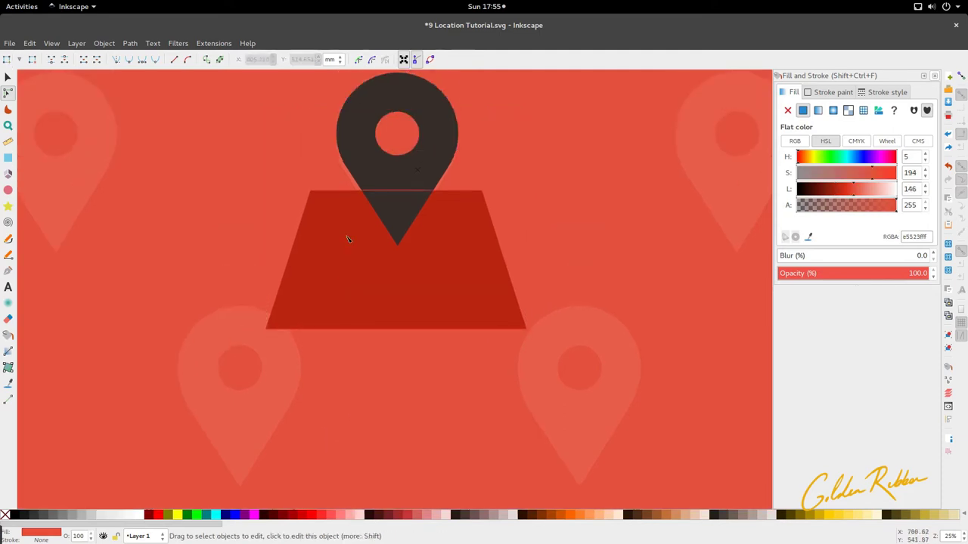
- Raise the two quarter-point nodes on both the top and bottom edges by about 40 mm to form map folds
left_click(352, 276)
left_click(353, 190)
left_click(330, 330, "shift")
left_click(466, 330, "shift")
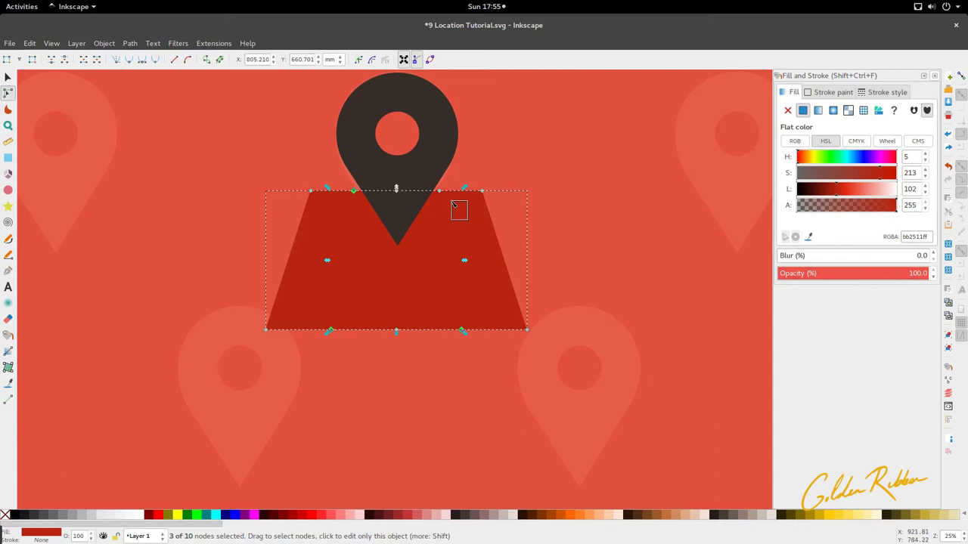
left_click_drag(439, 189, 438, 189)
scroll(352, 202, "up", 3)
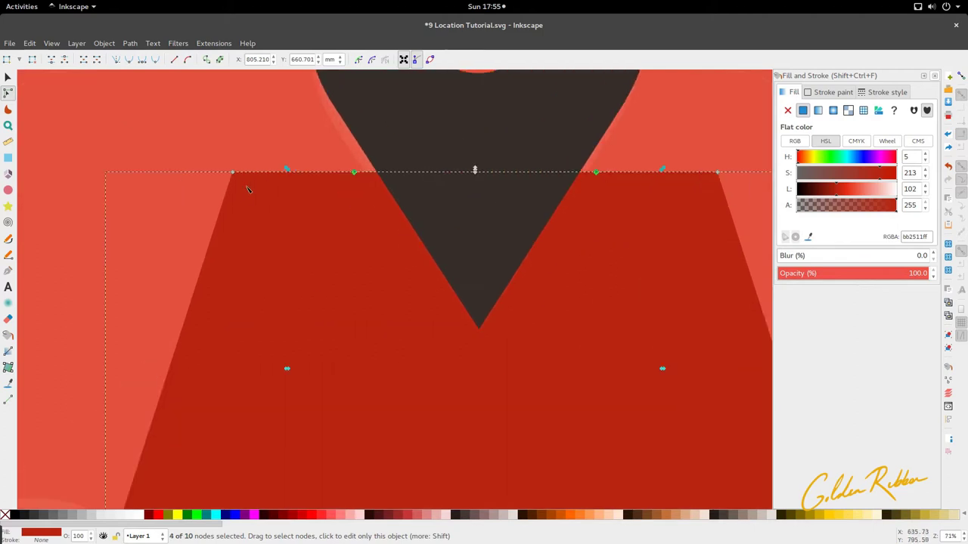
scroll(447, 193, "down", 2)
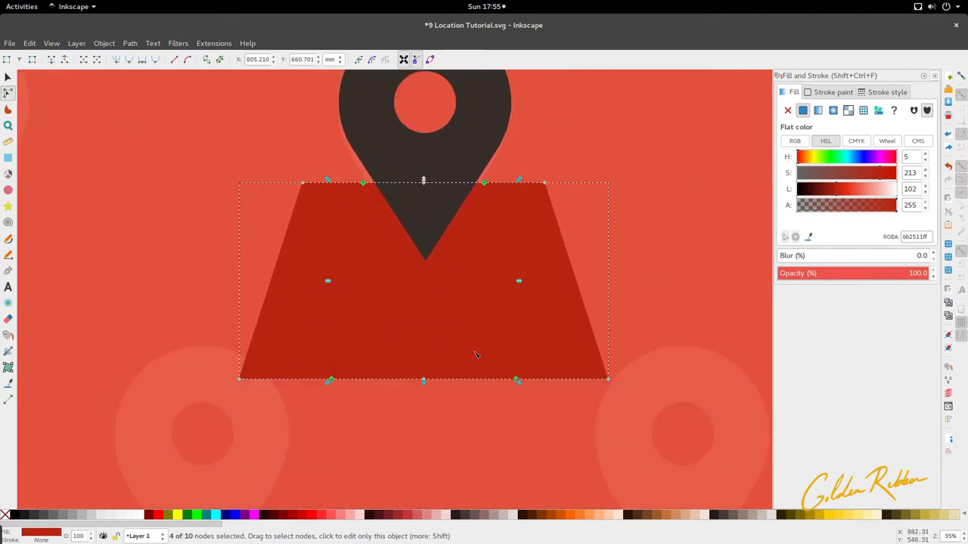
scroll(400, 358, "down", 1)
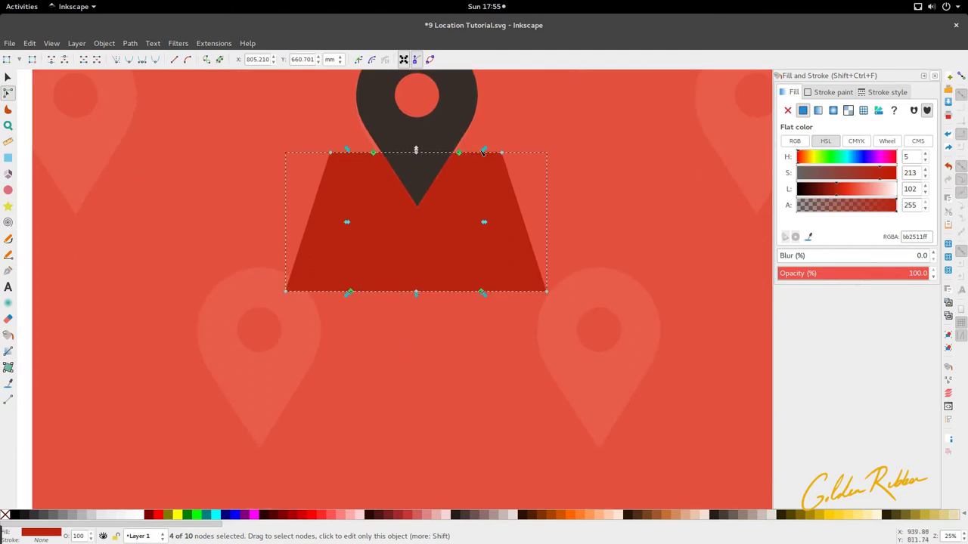
scroll(375, 146, "up", 3)
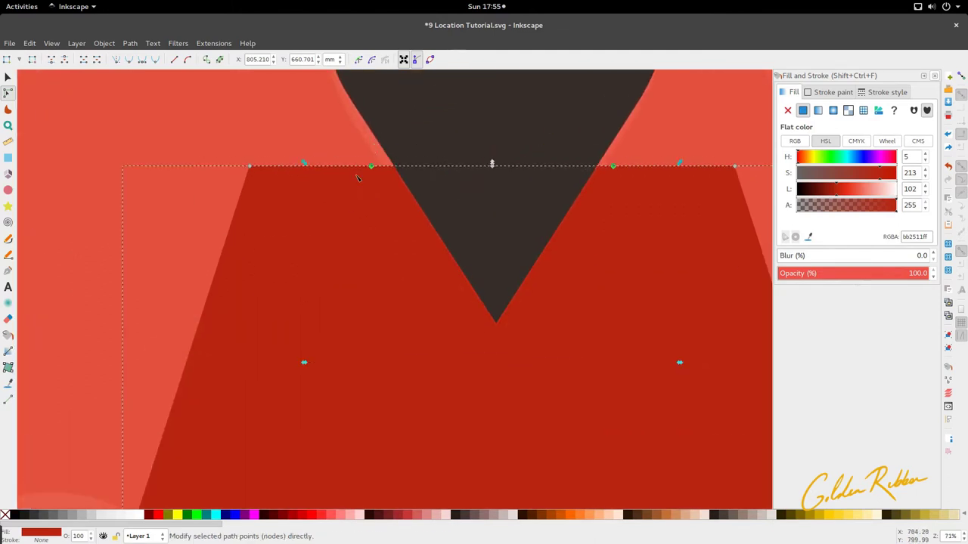
scroll(369, 171, "down", 1)
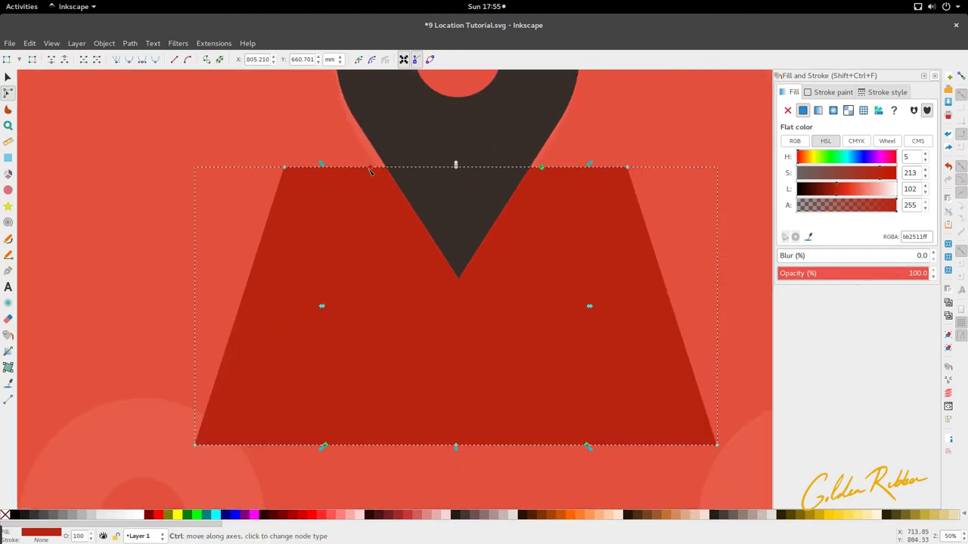
left_click_drag(370, 171, 370, 131)
- Lower the folded map to about Y 471 mm and raise its four fold nodes slightly, making it about 336 mm high
key("s")
scroll(364, 202, "down", 3)
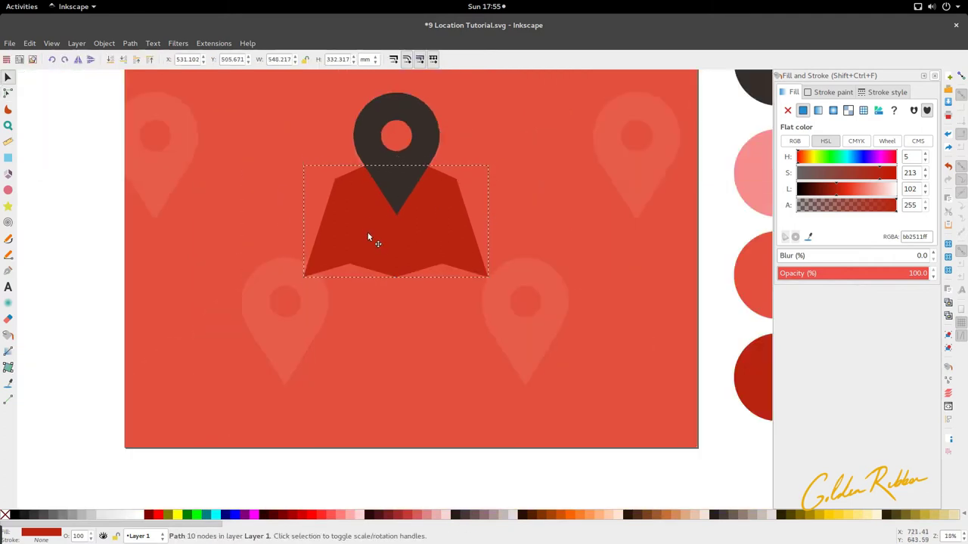
key("n")
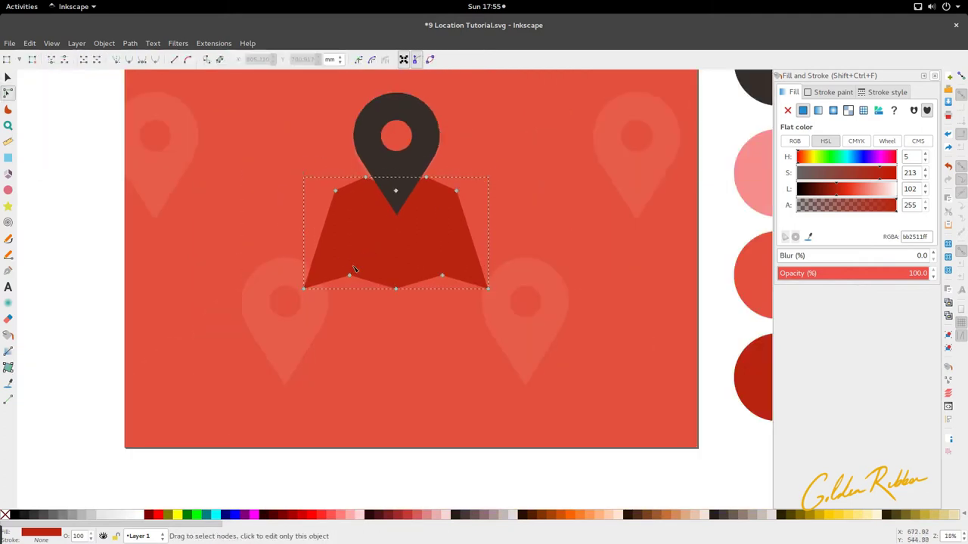
left_click(348, 275)
left_click_drag(355, 162, 418, 191)
left_click(443, 277, "shift")
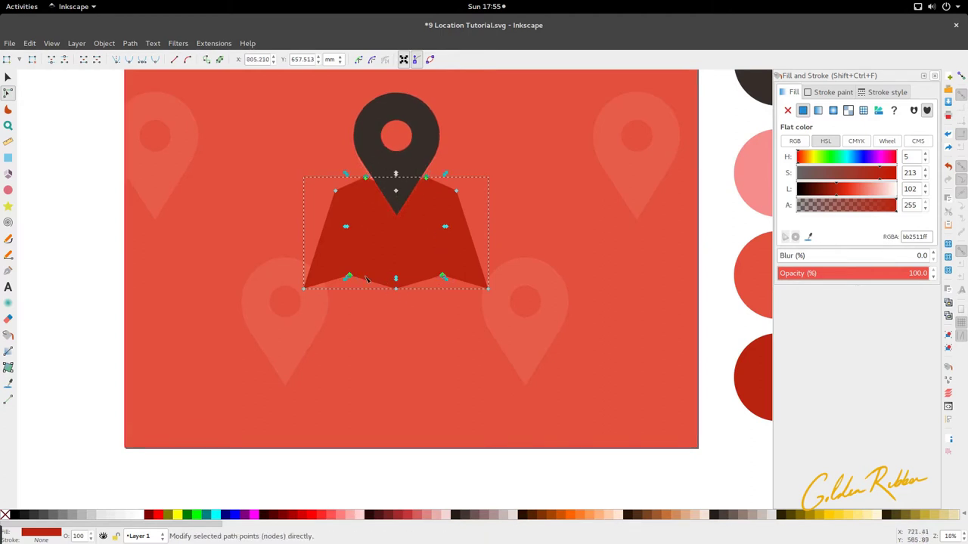
scroll(341, 295, "up", 2)
key("s")
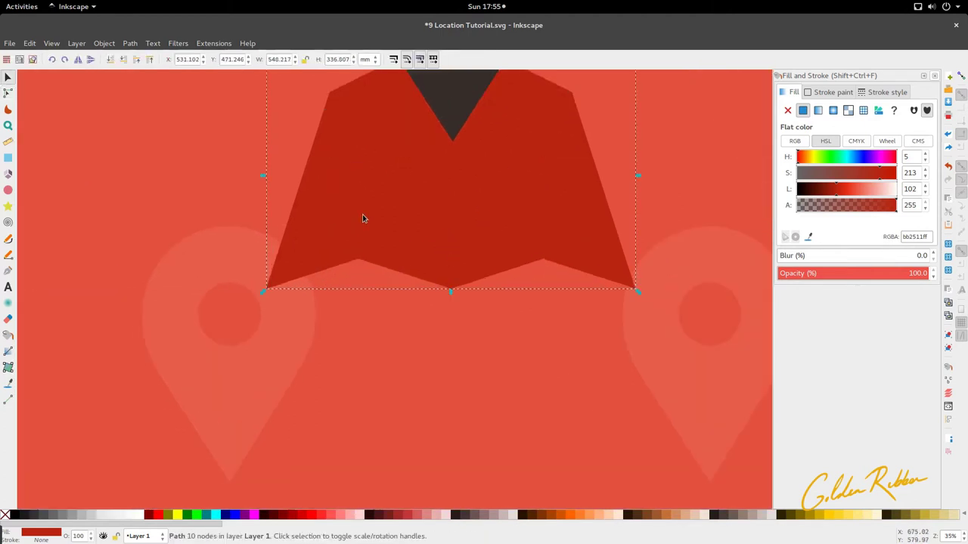
- Move the map and pin up together, with the map at about Y 549 mm, and narrow the map symmetrically to about 519 mm
scroll(362, 217, "down", 2)
left_click_drag(375, 220, 402, 201)
scroll(383, 218, "down", 2)
scroll(394, 198, "up", 1)
left_click(397, 186, "shift")
left_click(400, 273)
left_click(402, 225)
left_click_drag(461, 191, 456, 195)
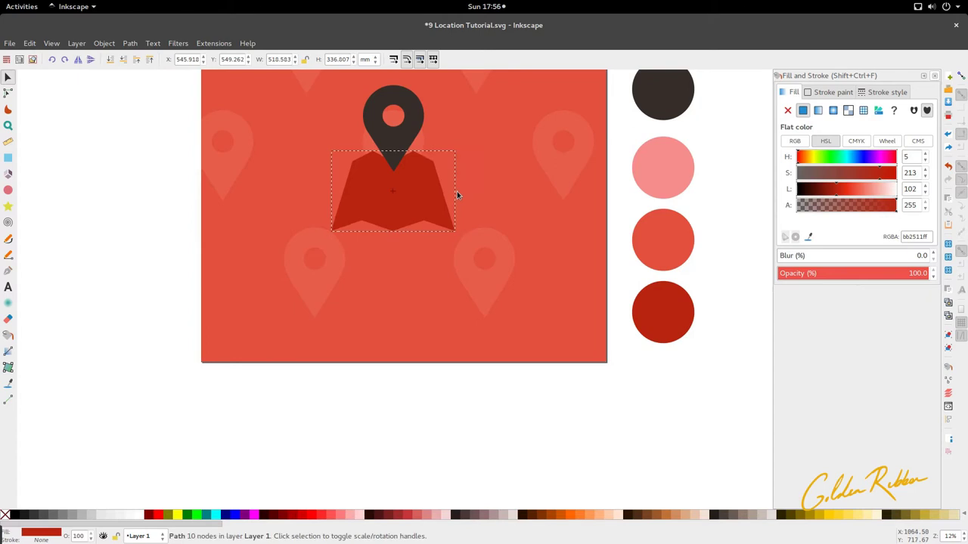
- Shrink the folded map to about 489 mm wide and 318 mm high, and raise it to about Y 577 mm
left_click_drag(393, 235, 392, 230)
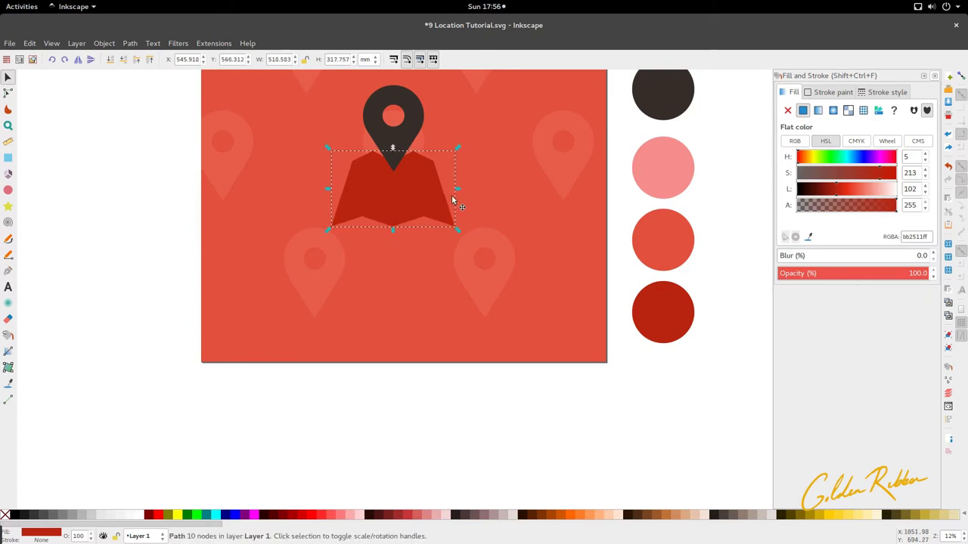
left_click_drag(456, 192, 451, 190)
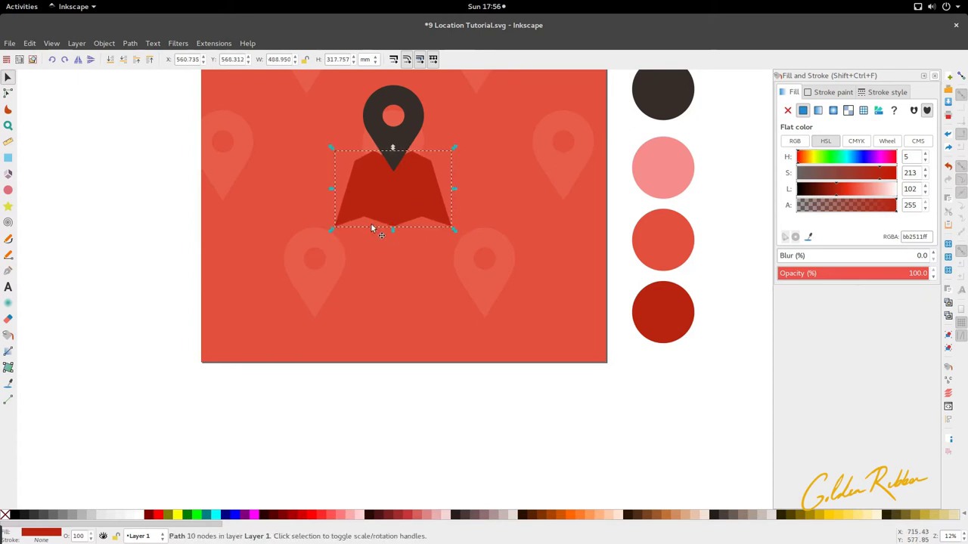
scroll(373, 218, "down", 1)
scroll(384, 199, "up", 2)
left_click_drag(393, 212, 394, 208)
scroll(392, 212, "down", 2)
left_click(383, 344)
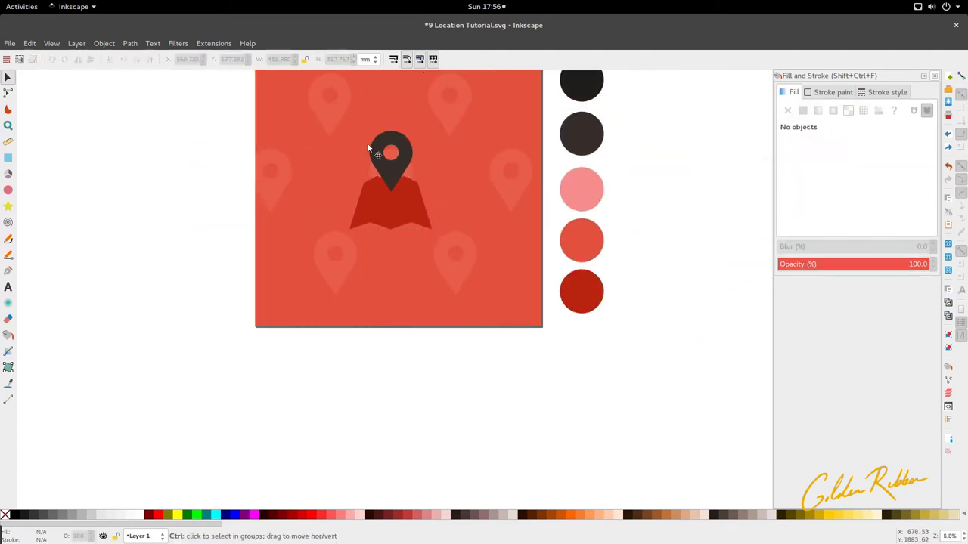
- Adjust the dark pin's horizontal position over the map to about X 691 mm
scroll(368, 144, "up", 3)
left_click(427, 208)
left_click_drag(479, 268, 446, 252)
scroll(475, 263, "down", 2)
scroll(416, 253, "up", 4)
scroll(417, 244, "down", 2)
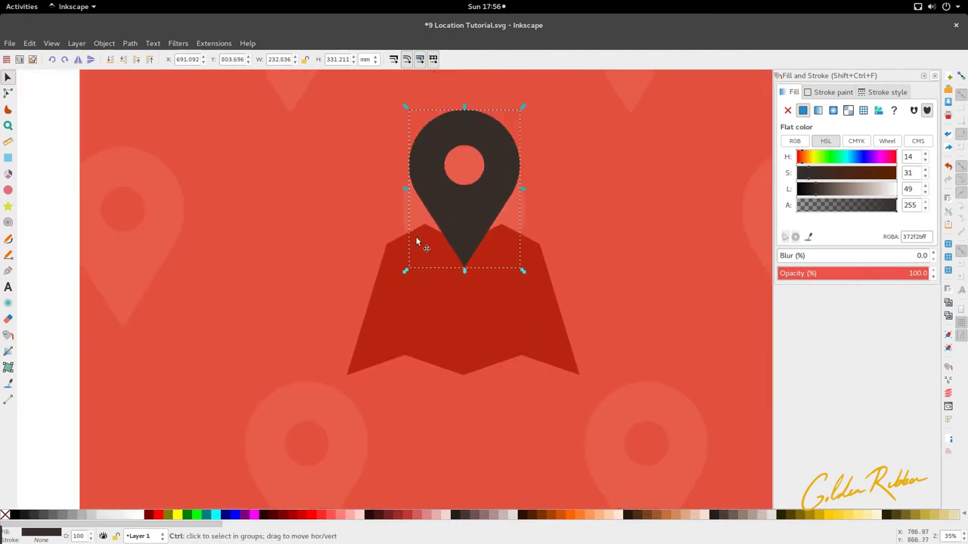
- Draw a straight line about 295 mm long along the left fold, from the upper peak to just below the lower notch
scroll(415, 239, "up", 2)
scroll(378, 222, "down", 4)
scroll(336, 202, "right", 4)
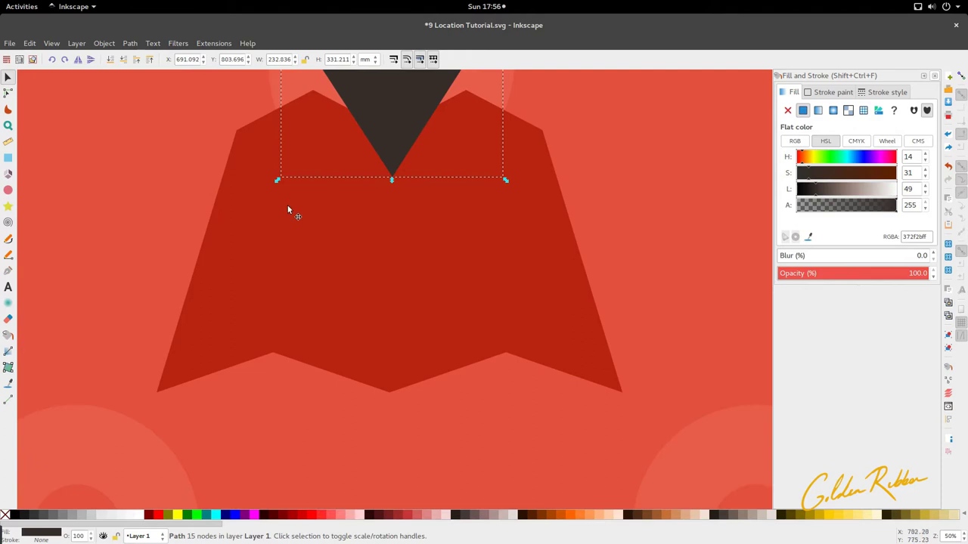
left_click(8, 254)
scroll(285, 106, "up", 2)
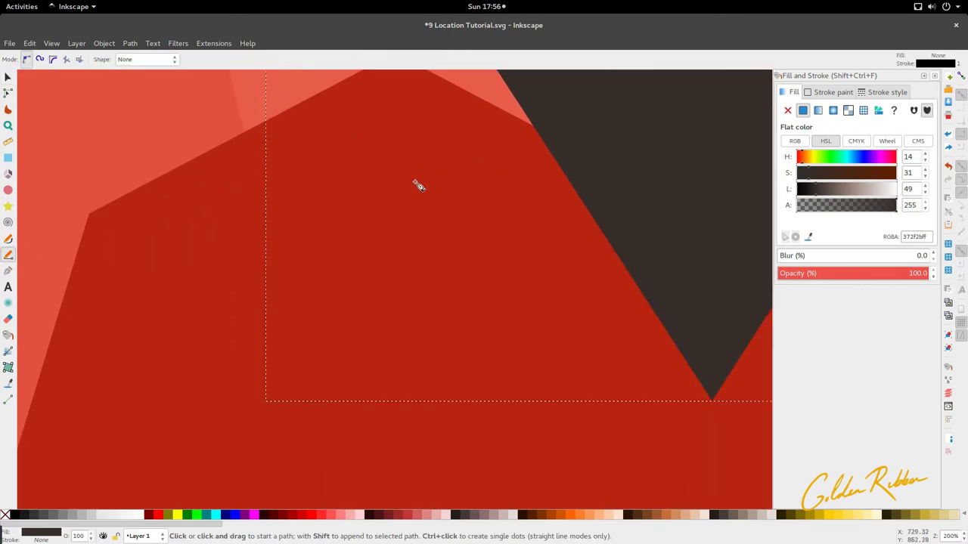
scroll(398, 170, "up", 2)
scroll(406, 214, "up", 4)
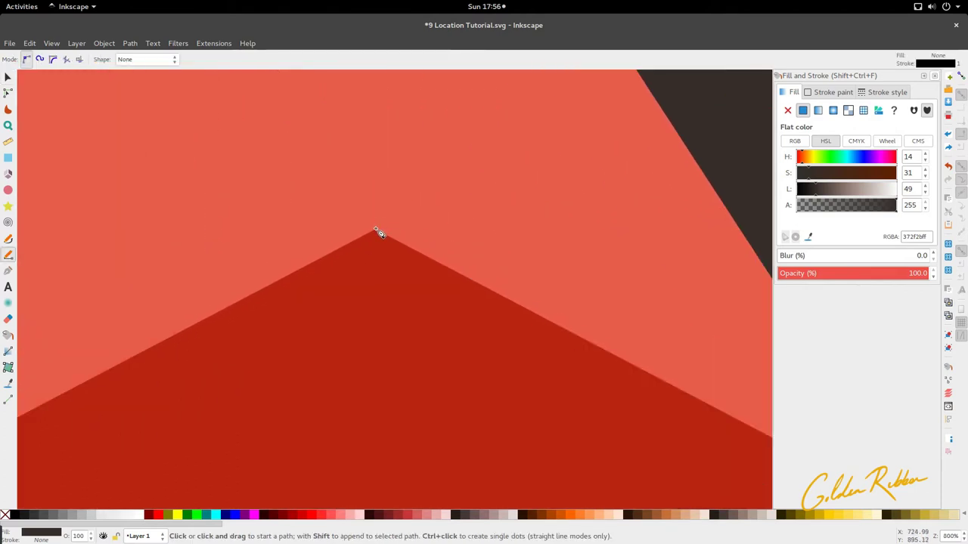
left_click(378, 233)
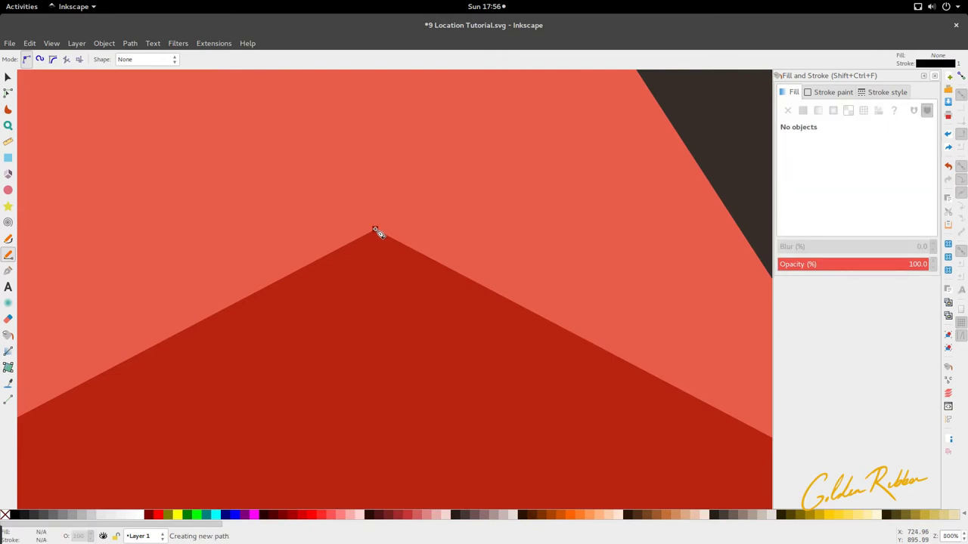
scroll(378, 234, "down", 8)
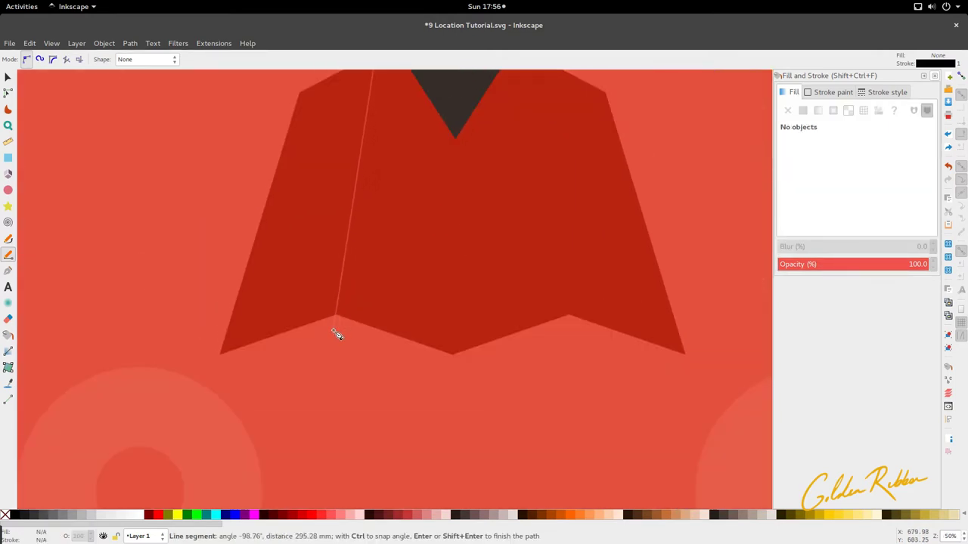
double_click(337, 335)
- Move the left fold line's upper end node to just above the map's left peak, at about Y 899 mm
scroll(352, 219, "up", 4)
key("s")
key("n")
left_click_drag(408, 187, 410, 176)
scroll(363, 214, "down", 6)
key("s")
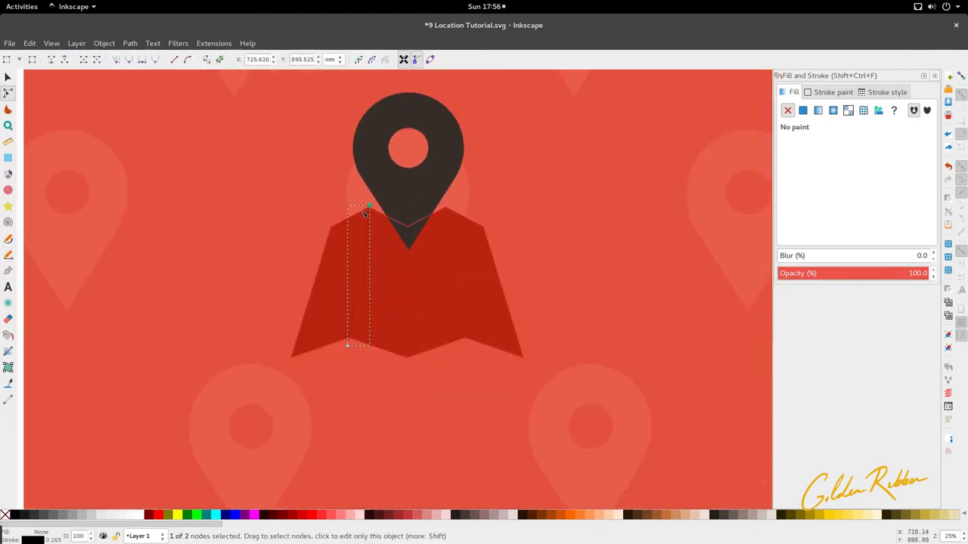
- Draw a vertical line about 331 mm long from the map's bottom centre point up past its upper edge
scroll(393, 370, "up", 2)
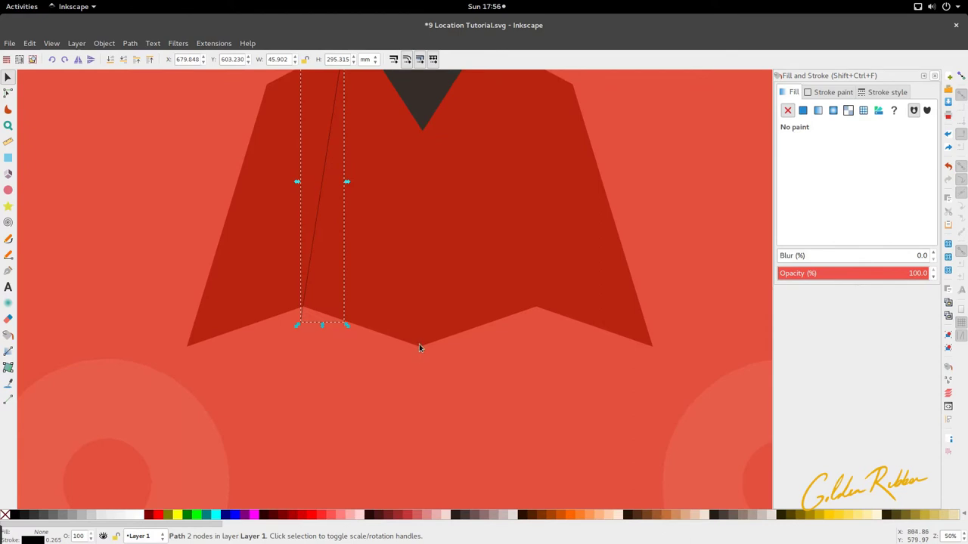
scroll(353, 317, "right", 4)
key("p")
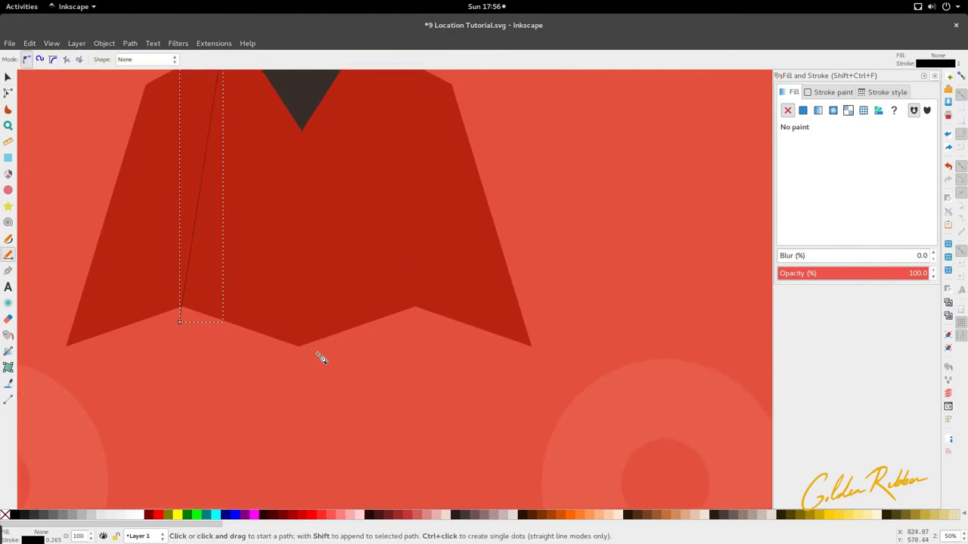
scroll(340, 359, "left", 3)
scroll(365, 366, "up", 3)
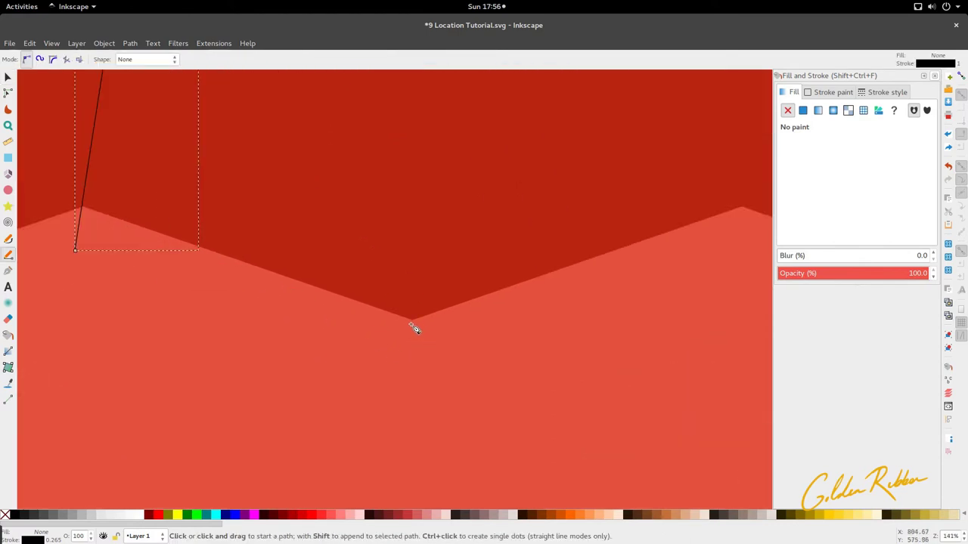
left_click(412, 322)
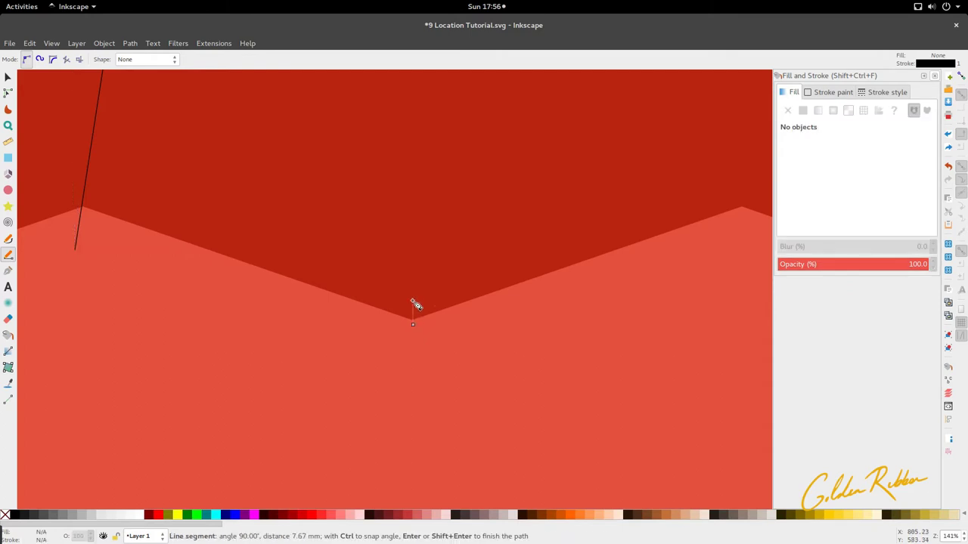
scroll(408, 261, "down", 3)
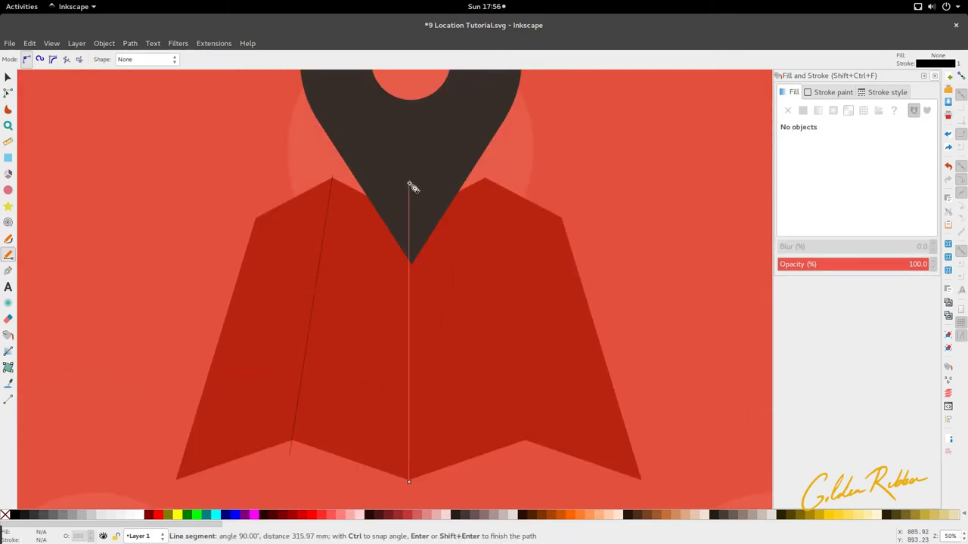
left_click(412, 167)
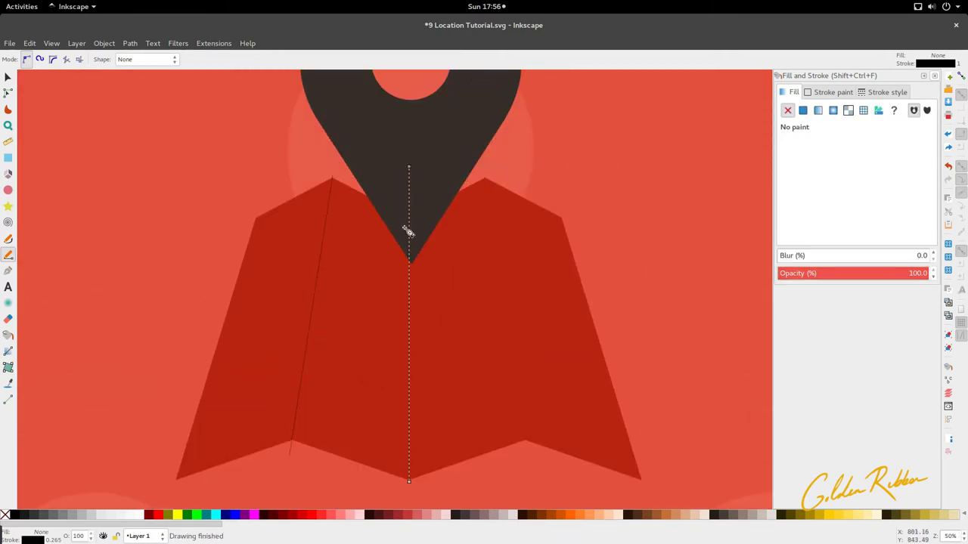
- Nudge the vertical line onto the map's centre fold at about X 805 mm, Y 576 mm
scroll(412, 333, "up", 8)
key("s")
left_click_drag(393, 252, 390, 261)
scroll(365, 235, "down", 9)
scroll(364, 237, "up", 5)
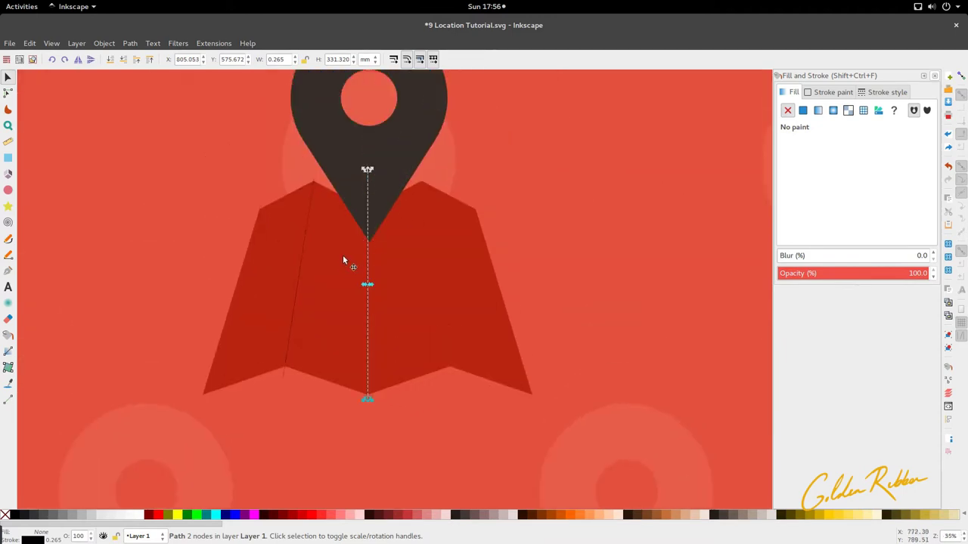
- Duplicate the left fold line, flip the copy horizontally and align it with the map's right fold
left_click(298, 270)
key("ctrl+d")
left_click_drag(297, 271, 406, 286)
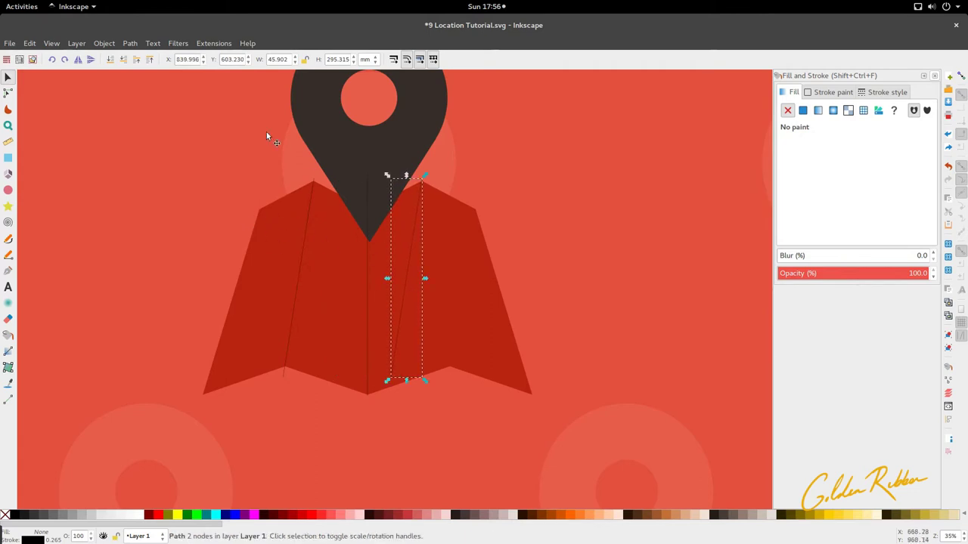
left_click(79, 61)
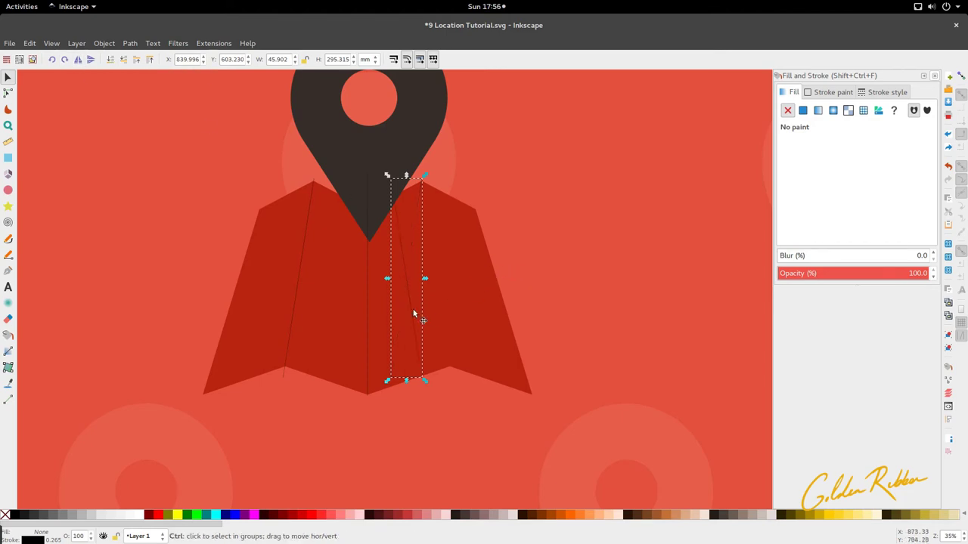
left_click_drag(419, 310, 445, 321)
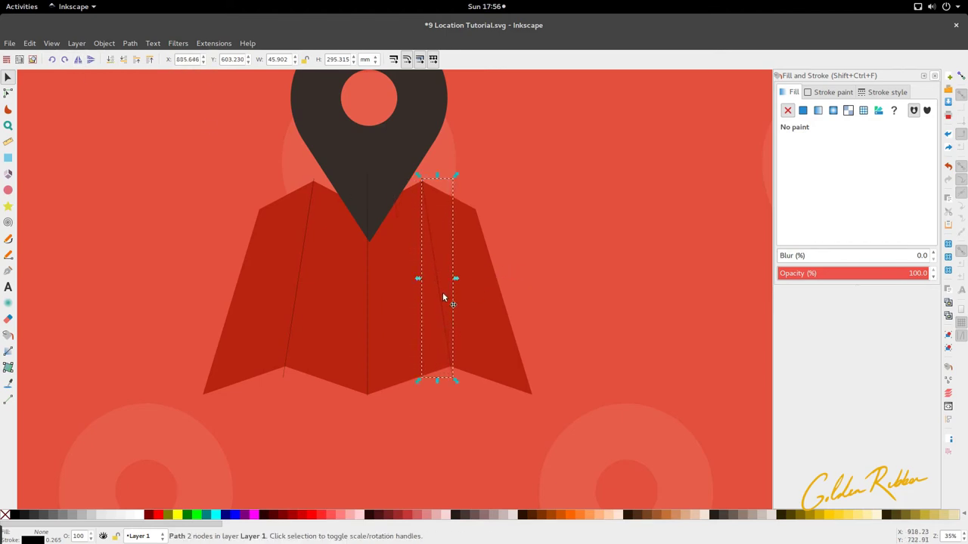
scroll(427, 175, "up", 6)
scroll(397, 228, "up", 4)
left_click_drag(363, 245, 339, 244)
scroll(340, 244, "down", 11)
- Select all three fold lines and unite them into one path with Union
left_click(306, 240, "shift")
scroll(307, 245, "up", 2)
left_click(194, 237, "shift")
scroll(235, 205, "down", 4)
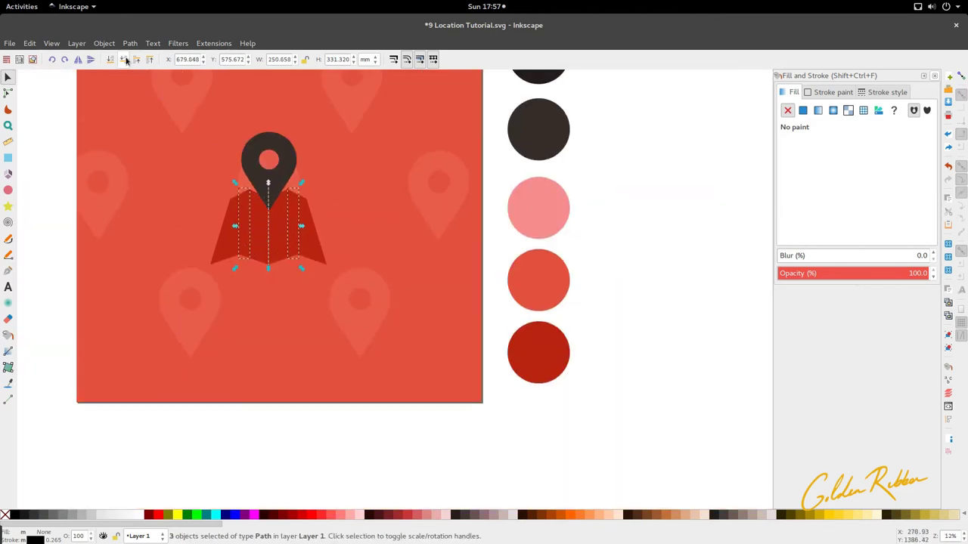
left_click(130, 43)
left_click(143, 108)
- Nudge the dark pin horizontally to about X 688 mm so its tip lines up with the centre fold
scroll(285, 237, "left", 2)
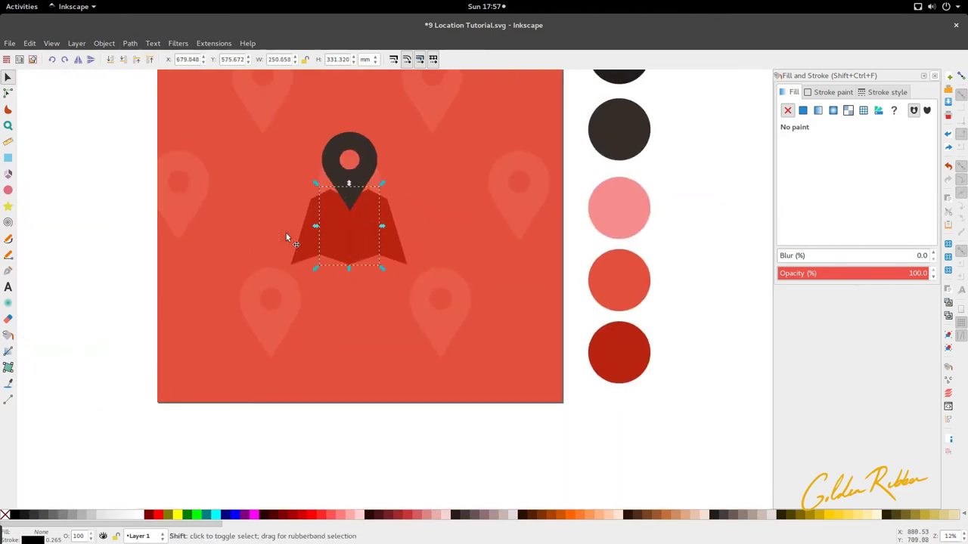
scroll(345, 261, "up", 3)
scroll(345, 261, "up", 2)
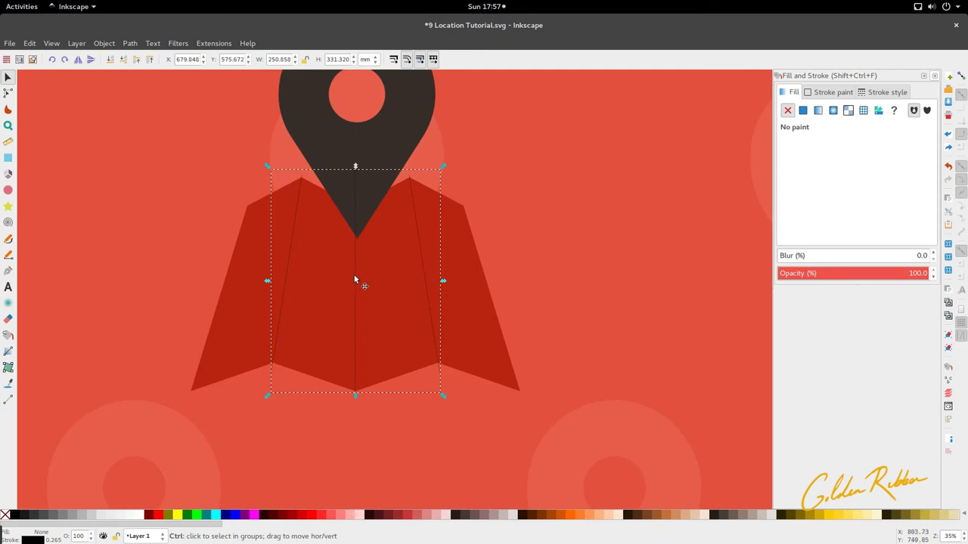
scroll(354, 277, "up", 4)
left_click(378, 279)
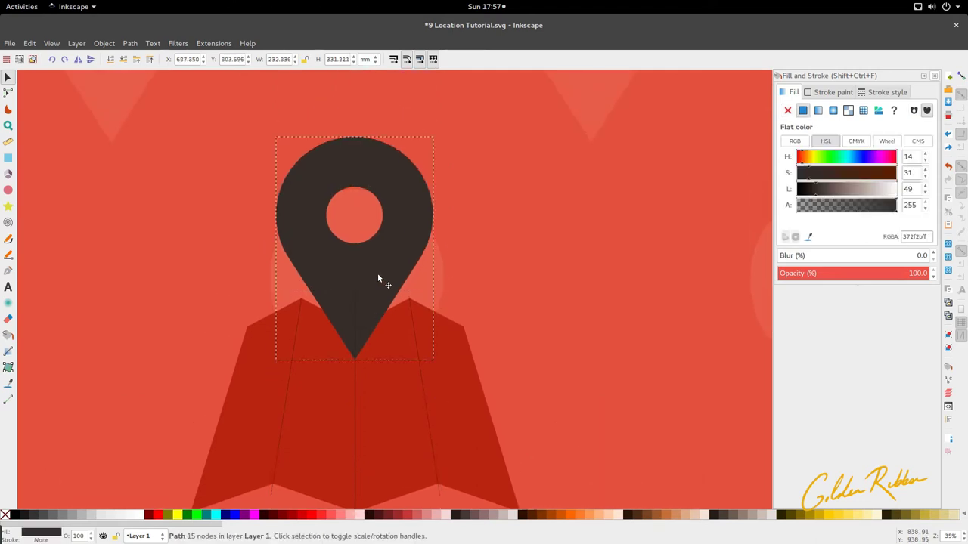
scroll(380, 281, "down", 3)
scroll(382, 283, "up", 1)
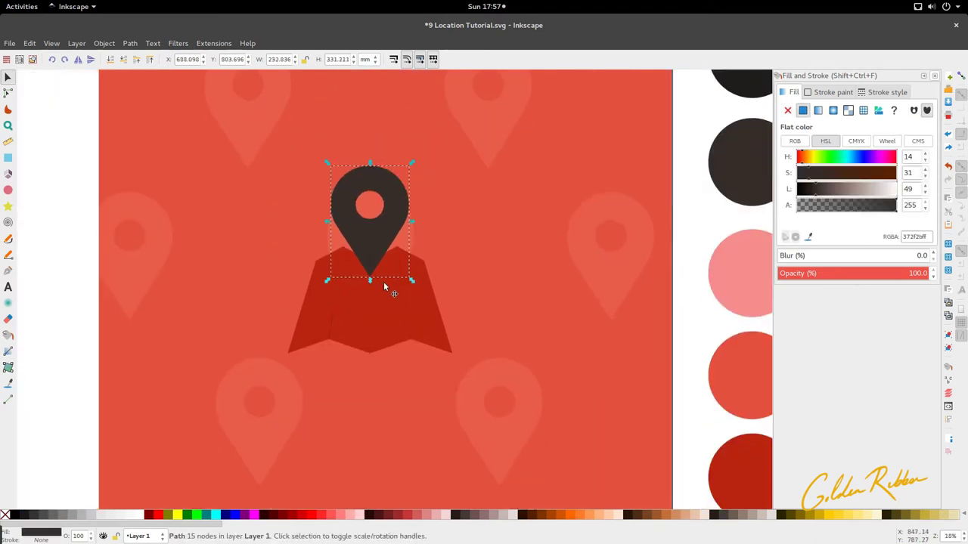
- Split the map into four panels by applying Division with the united fold lines
left_click(370, 331, "ctrl")
scroll(386, 324, "up", 2)
left_click(456, 286, "shift")
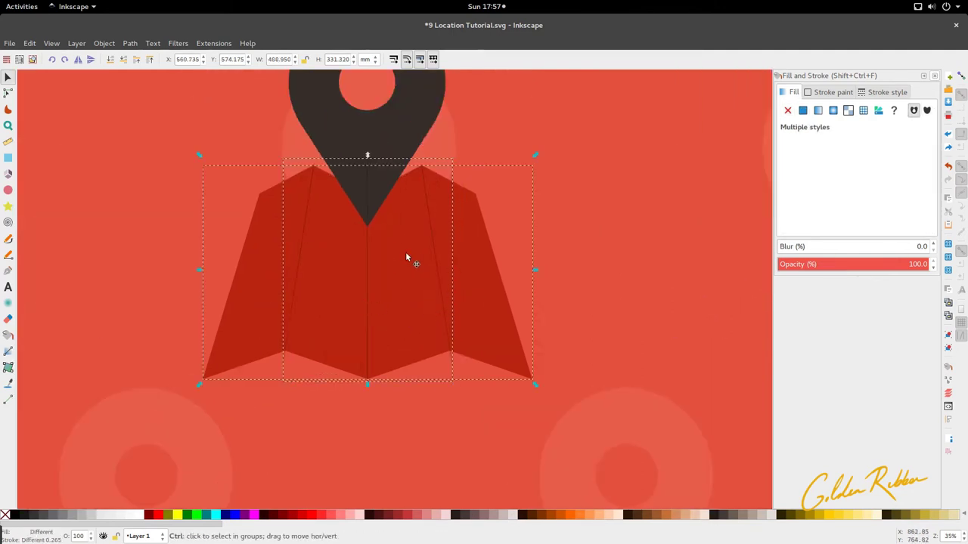
scroll(408, 261, "down", 2)
left_click(130, 43)
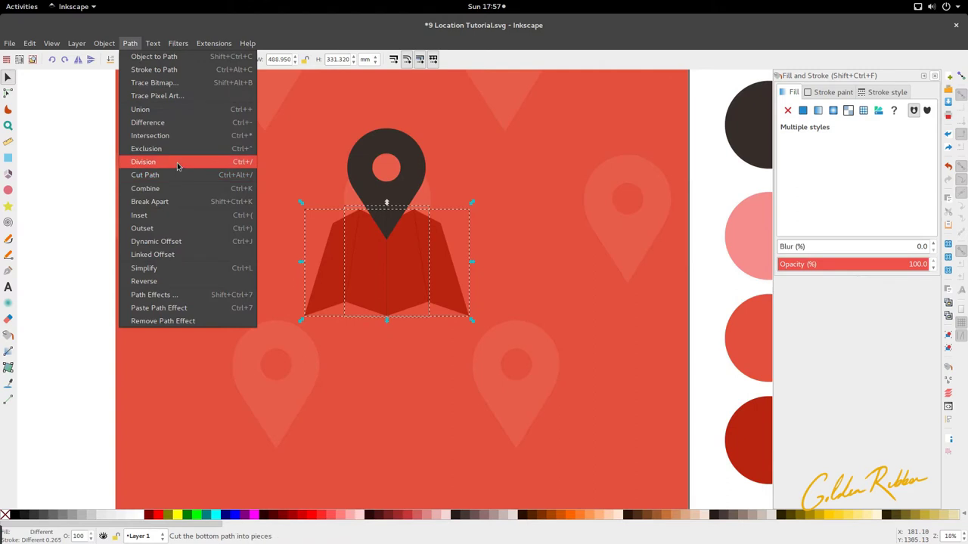
left_click(175, 159)
left_click(284, 276)
scroll(352, 168, "down", 6)
scroll(351, 205, "up", 4)
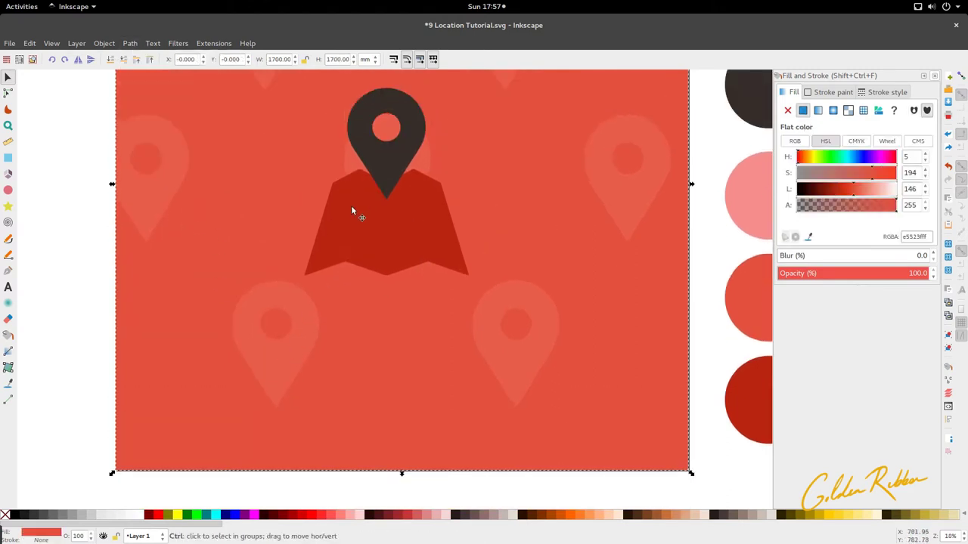
scroll(353, 207, "up", 3)
scroll(354, 208, "right", 4)
left_click(446, 281)
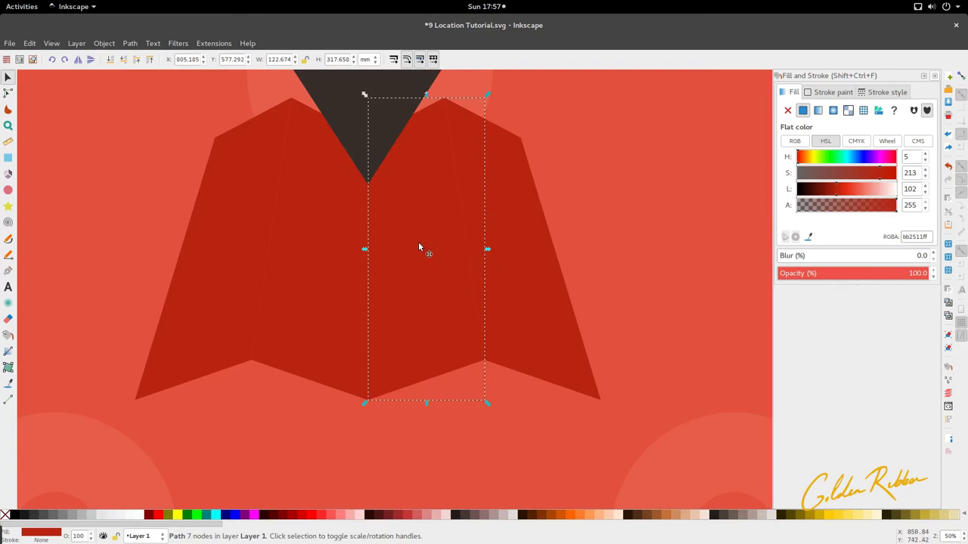
scroll(398, 227, "down", 1)
scroll(398, 227, "up", 2)
scroll(390, 206, "down", 2)
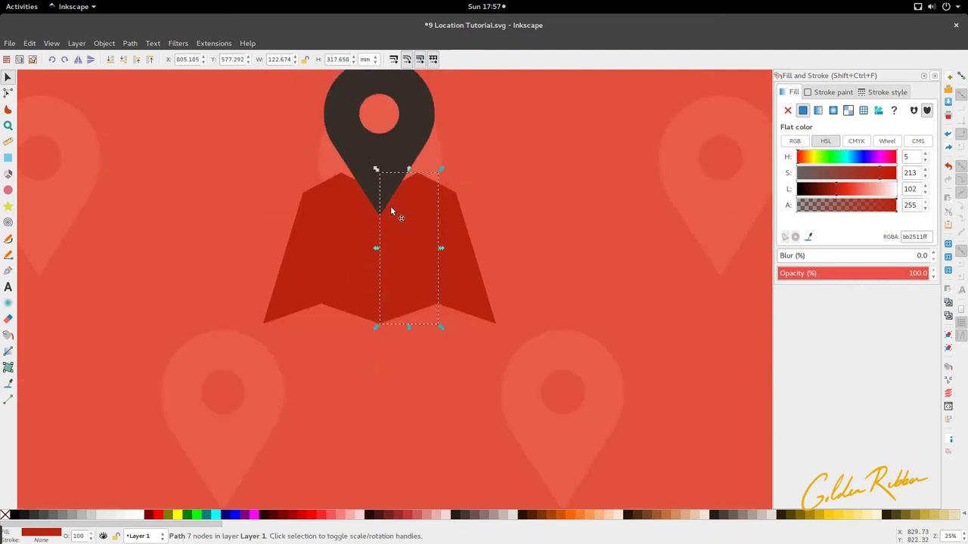
scroll(363, 263, "up", 1)
scroll(313, 302, "up", 1)
left_click(313, 288, "shift")
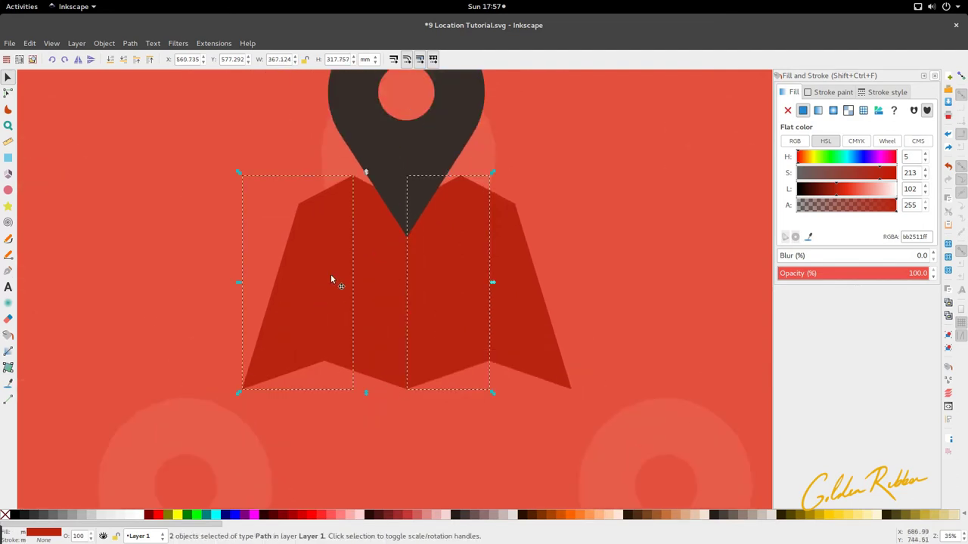
scroll(363, 253, "down", 2)
scroll(390, 290, "down", 1)
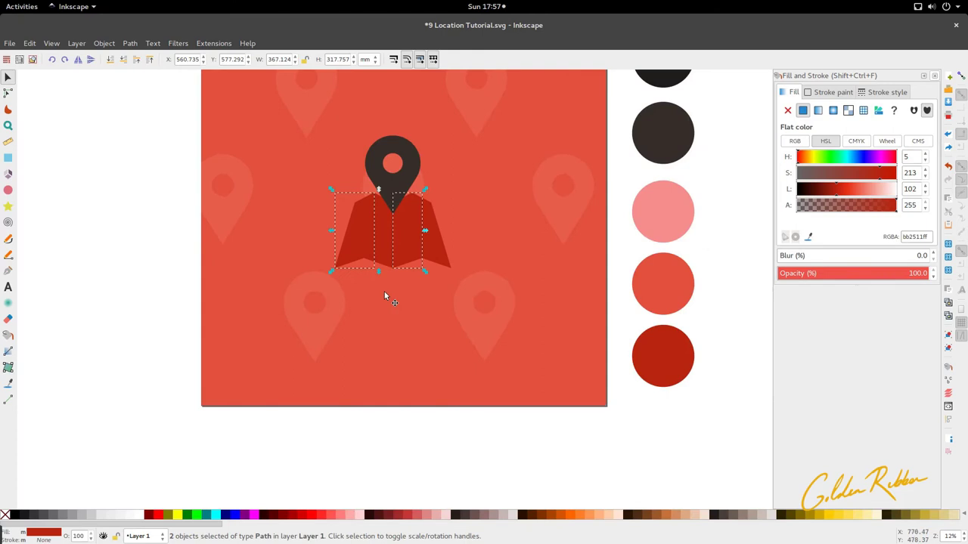
left_click(384, 291)
- Duplicate all four map panels together and move the copy left beside the map, to about X -26 mm
scroll(377, 255, "up", 2)
scroll(382, 210, "down", 1)
scroll(378, 231, "up", 1)
left_click(381, 255)
left_click(332, 250, "shift")
left_click(441, 253, "shift")
left_click(496, 240, "shift")
scroll(405, 208, "down", 3)
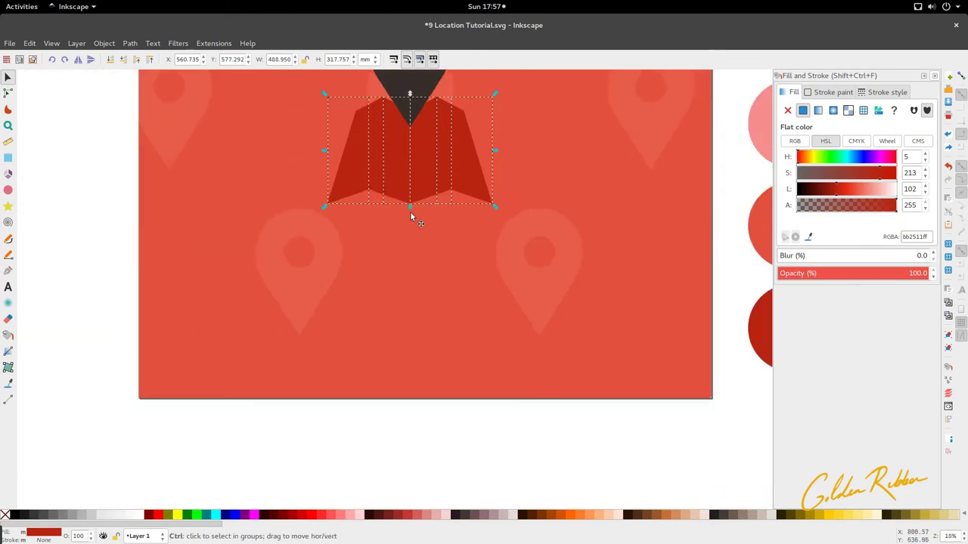
scroll(411, 216, "up", 2)
key("ctrl+d")
left_click_drag(415, 246, 269, 253)
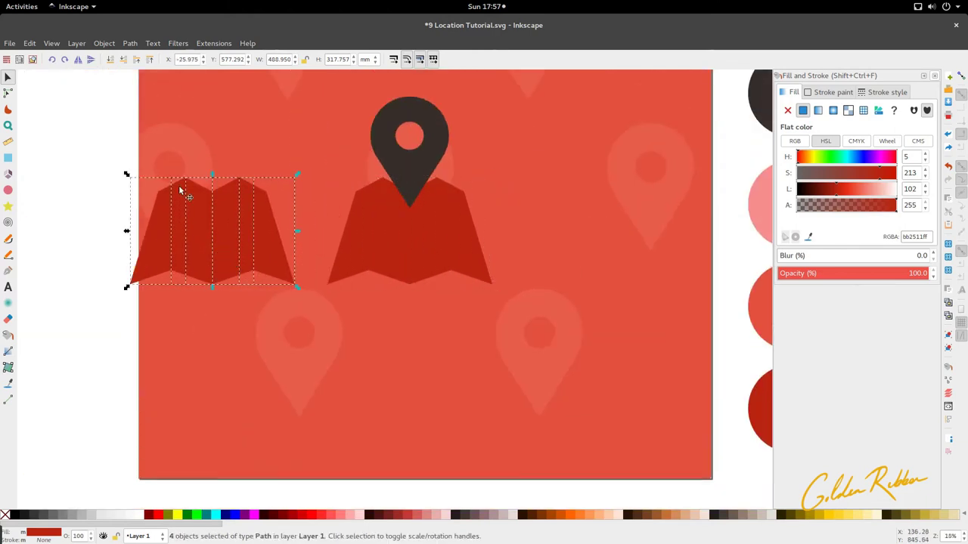
- Unite the four copied panels into one path with Union and move it back over the map, to about X 560 mm
left_click(130, 43)
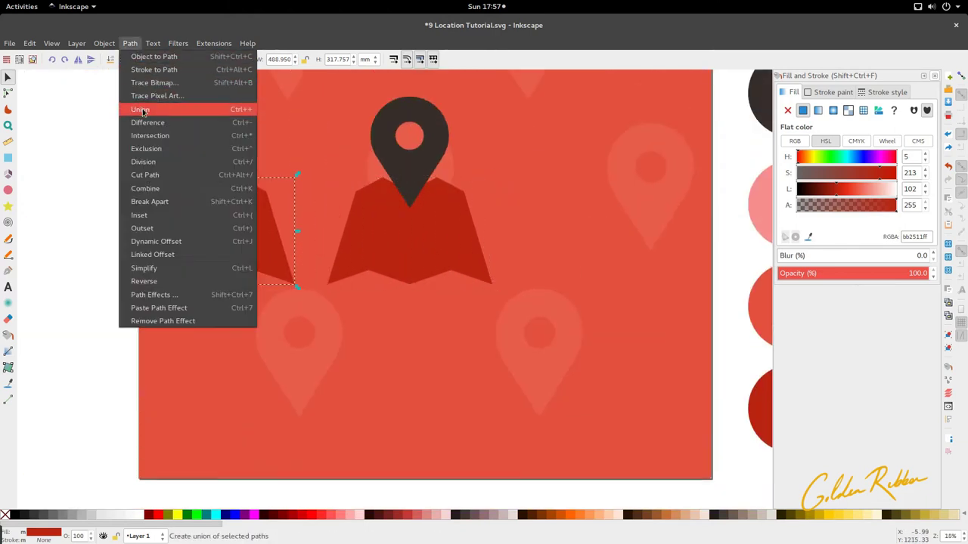
left_click(139, 109)
left_click_drag(261, 234, 466, 261)
scroll(462, 271, "up", 3)
scroll(416, 206, "down", 2)
scroll(380, 200, "down", 2)
left_click_drag(380, 200, 385, 284)
key("ctrl+z")
scroll(376, 174, "up", 2)
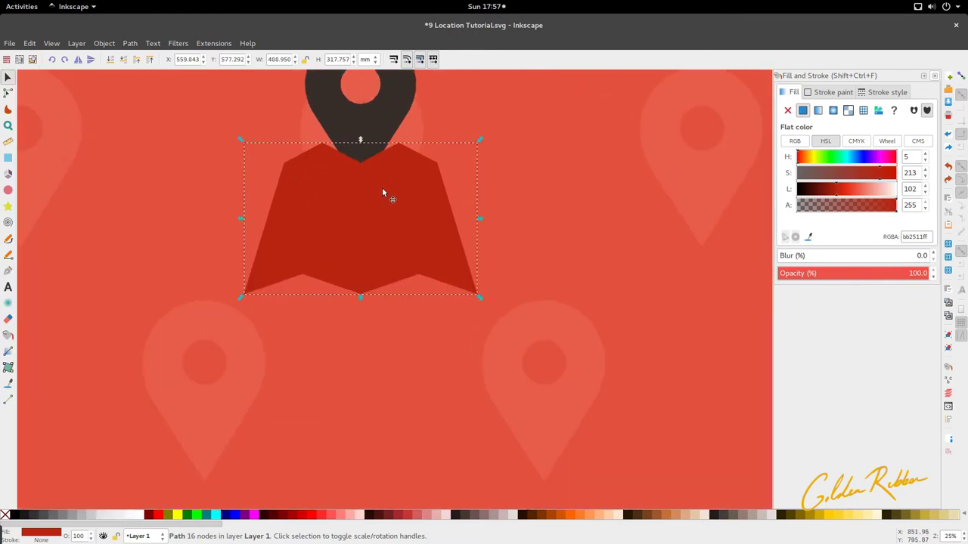
scroll(382, 195, "up", 2)
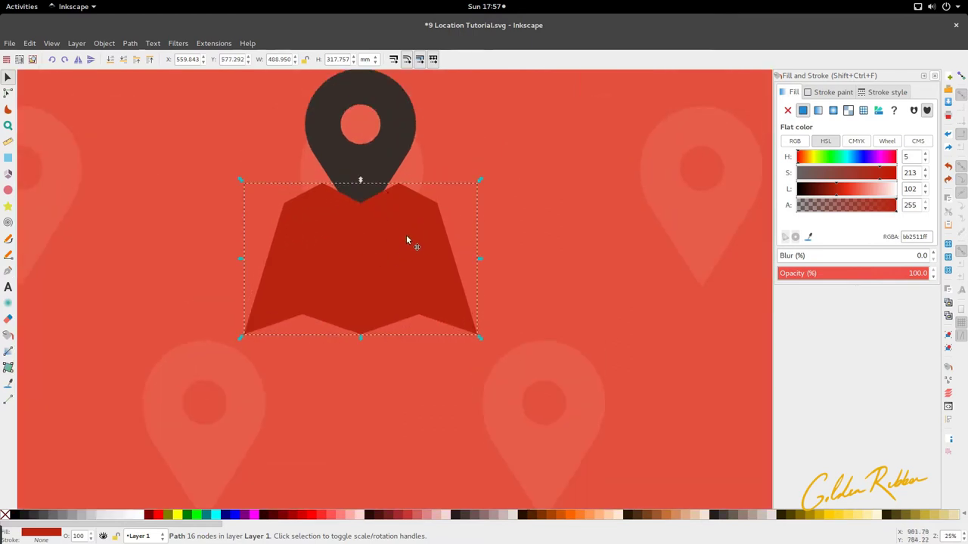
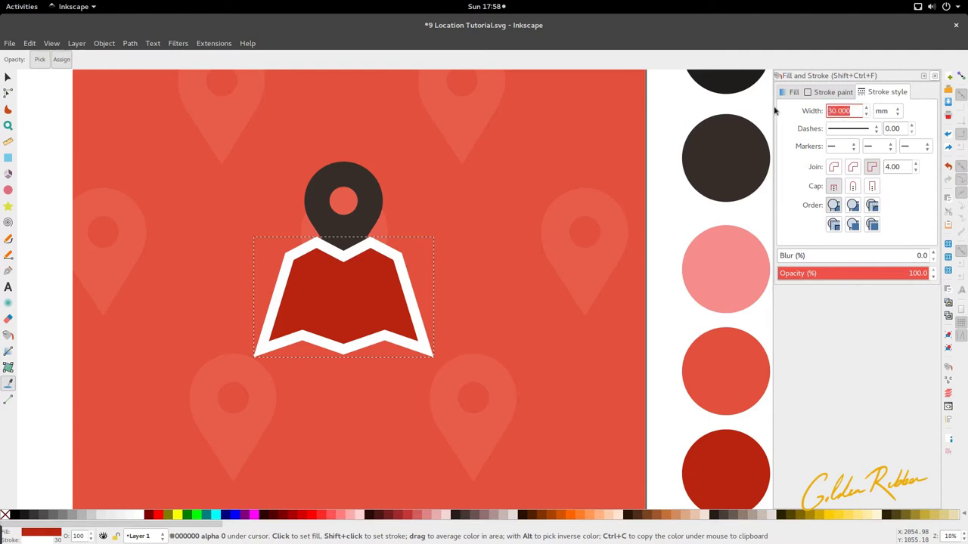
- Try a 10 mm stroke width on the white map outline, and set it to 20 mm
type("10")
key("Return")
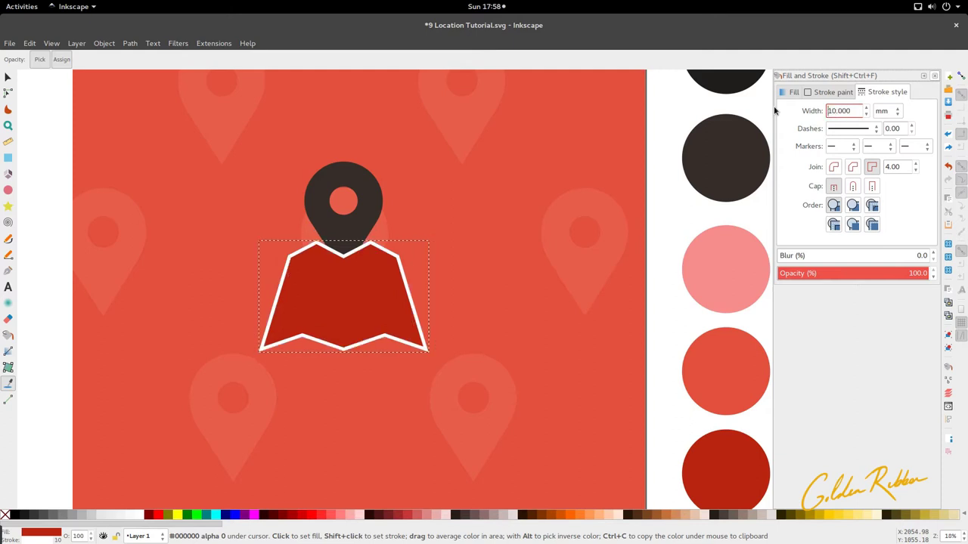
double_click(852, 110)
type("20")
key("Return")
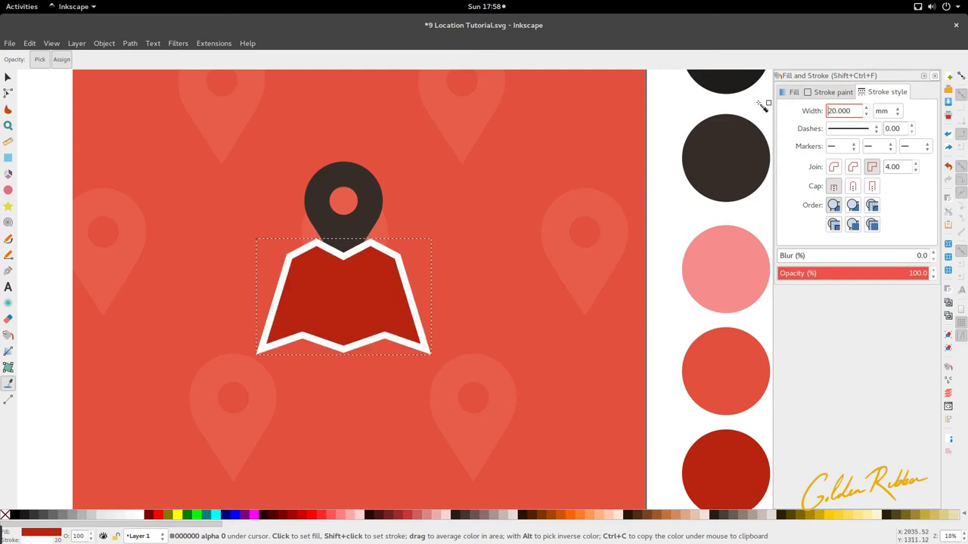
scroll(350, 283, "up", 1)
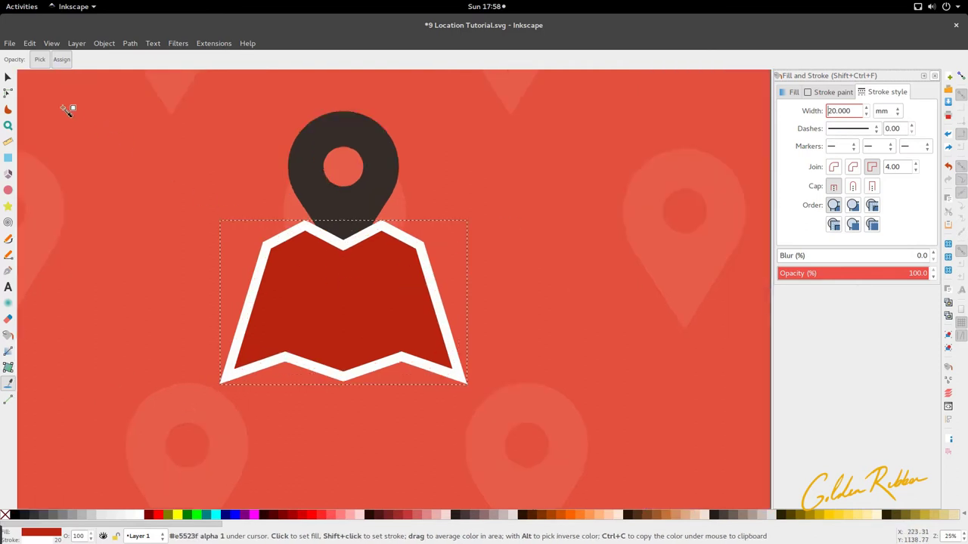
left_click(7, 78)
scroll(292, 232, "down", 3)
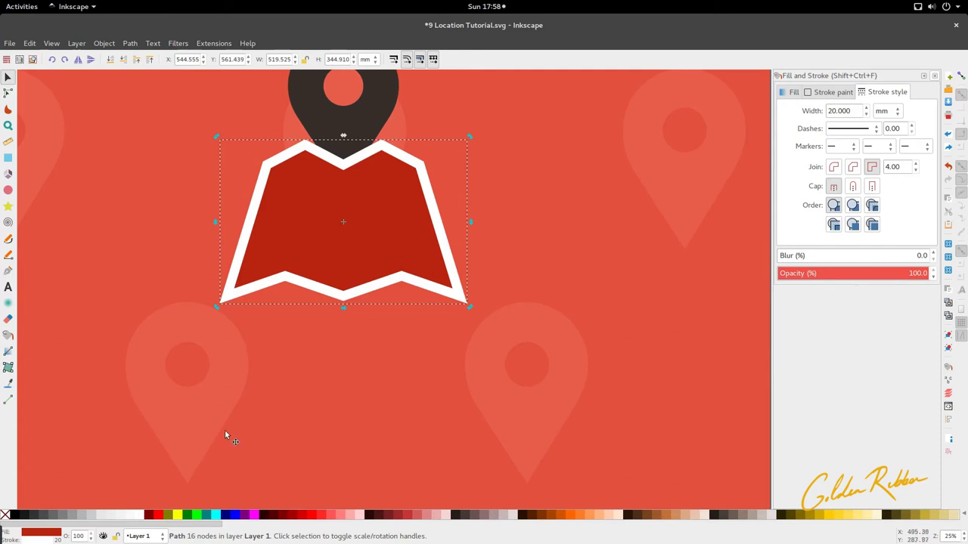
key("Tab")
left_click(790, 92)
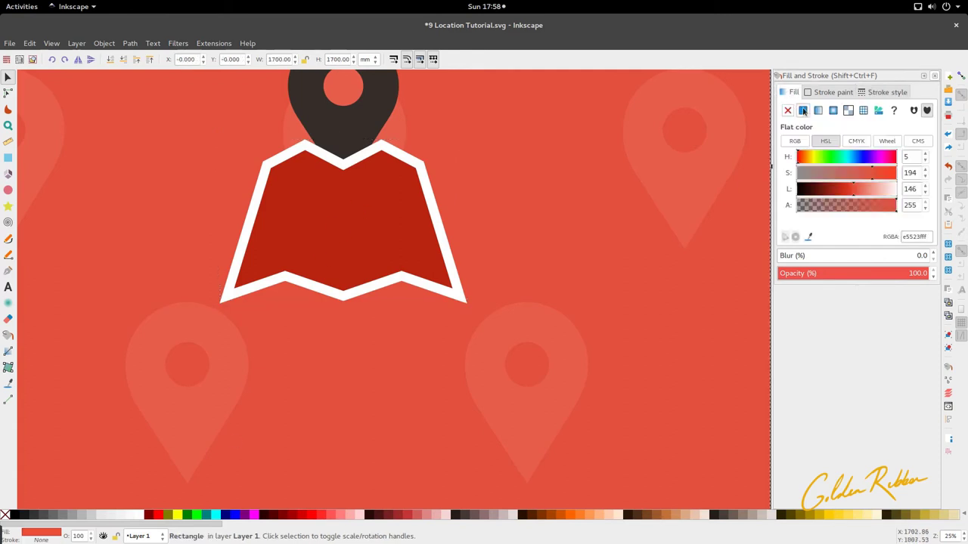
left_click(787, 111)
key("ctrl+z")
- Remove the fill from the white map outline and place the outline behind the dark pin
left_click(446, 253)
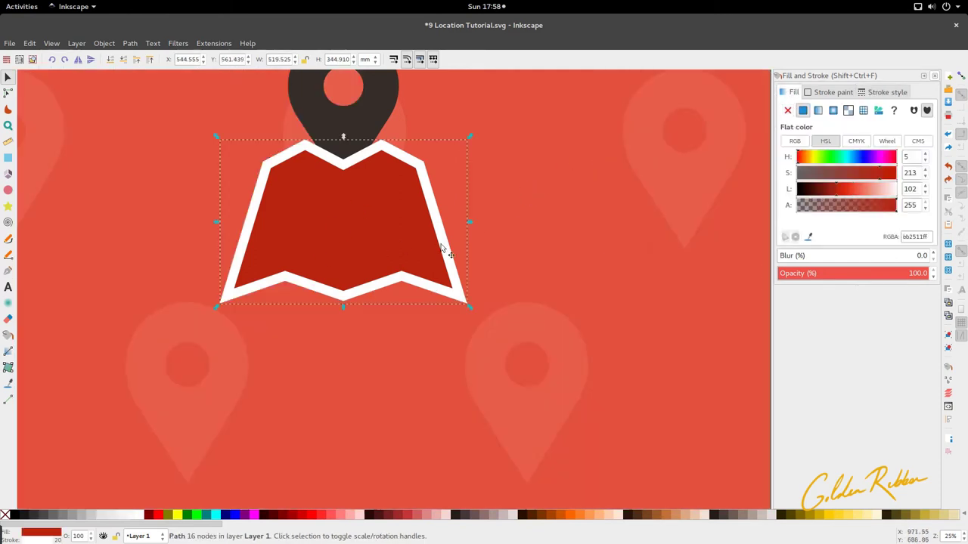
left_click(787, 110)
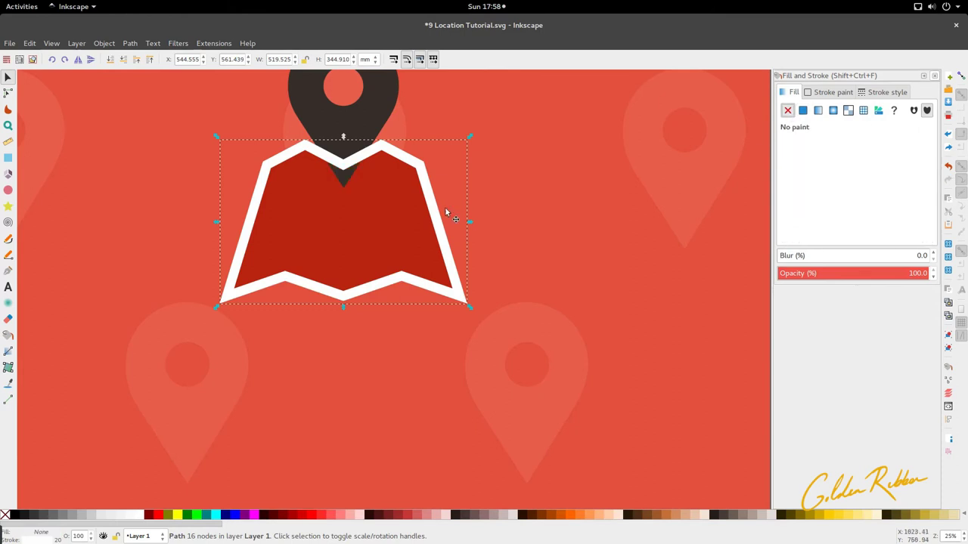
scroll(404, 220, "down", 2, "ctrl")
scroll(405, 221, "up", 1, "ctrl")
scroll(391, 215, "up", 2, "ctrl")
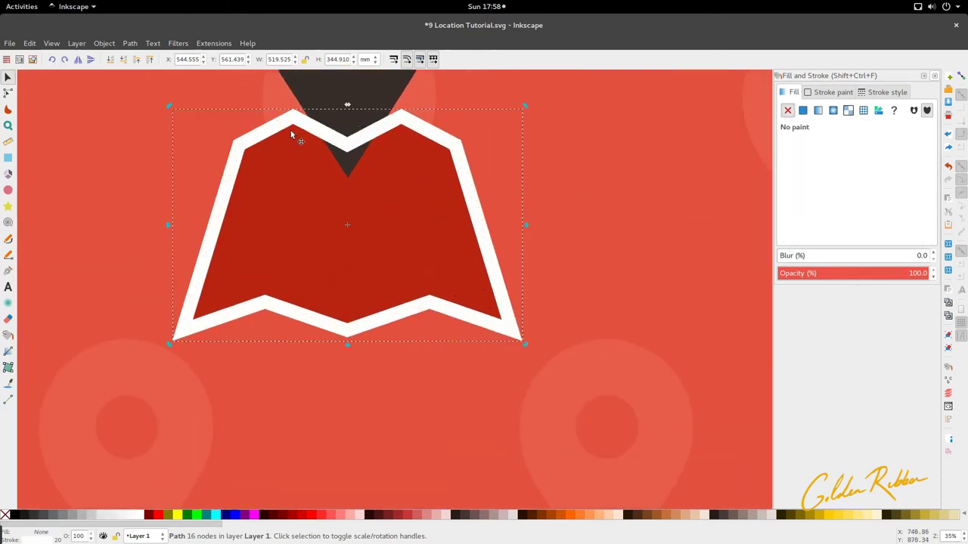
scroll(248, 211, "up", 4)
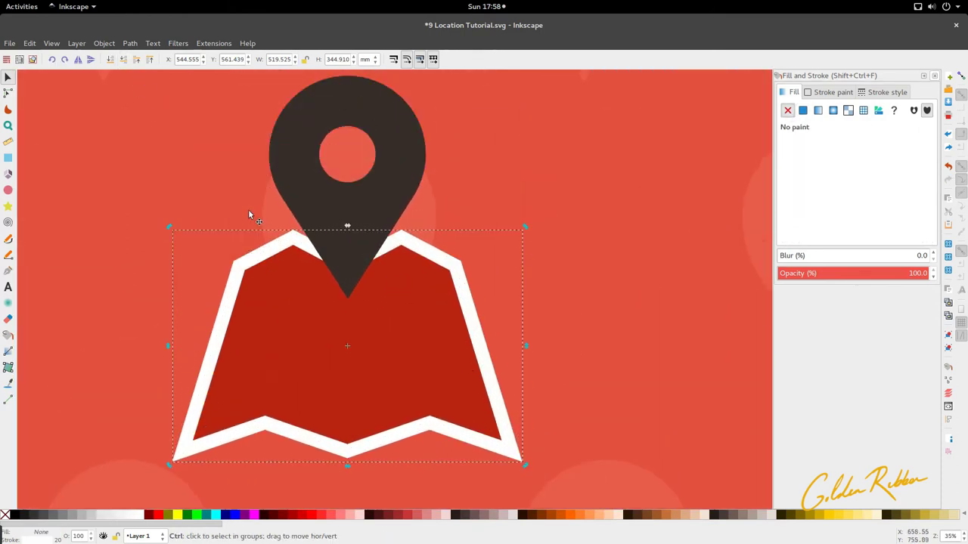
- Select the map's second and fourth panels together and recolour them with the lighter red e5523f
scroll(248, 214, "down", 2, "ctrl")
scroll(320, 244, "up", 5, "shift")
scroll(325, 248, "up", 3)
scroll(338, 251, "down", 2, "ctrl")
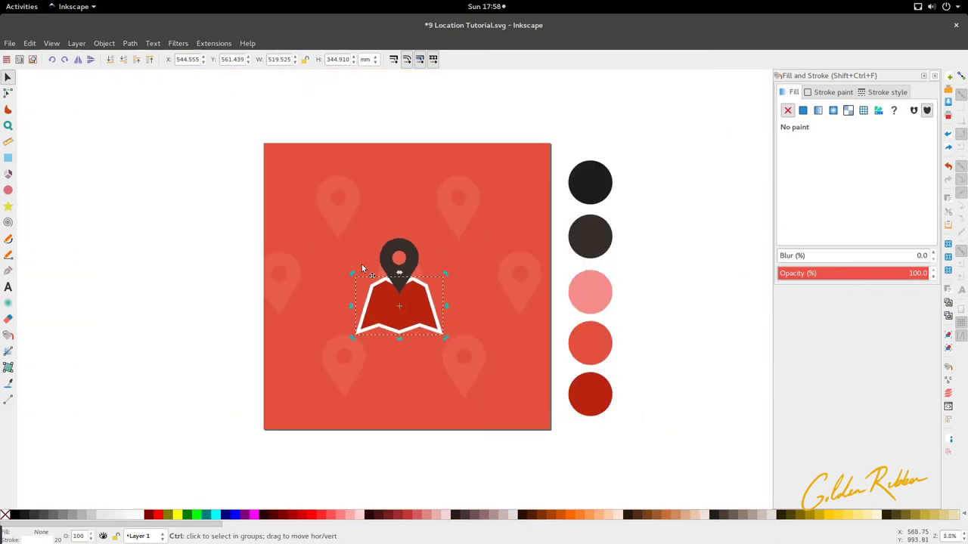
scroll(390, 310, "up", 3, "ctrl")
left_click(387, 305)
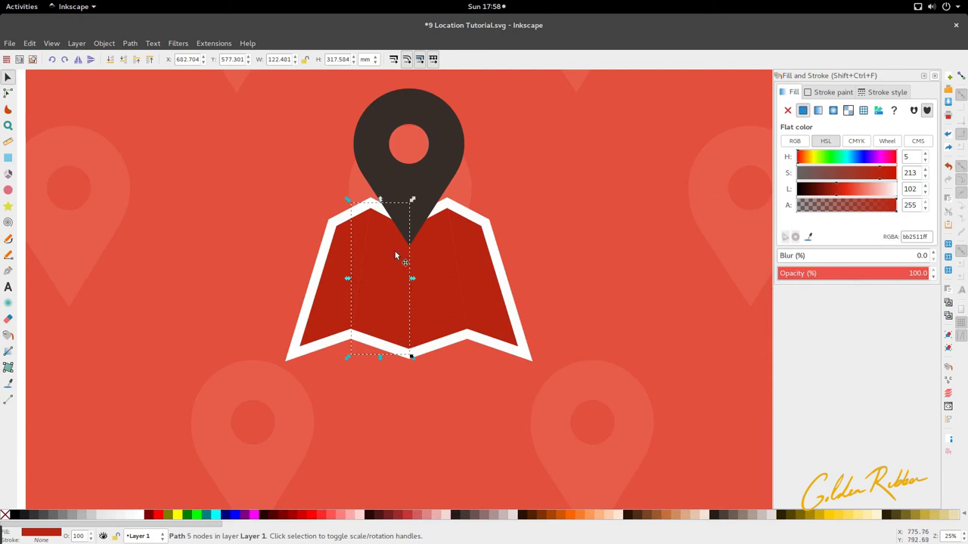
scroll(394, 251, "down", 1, "ctrl")
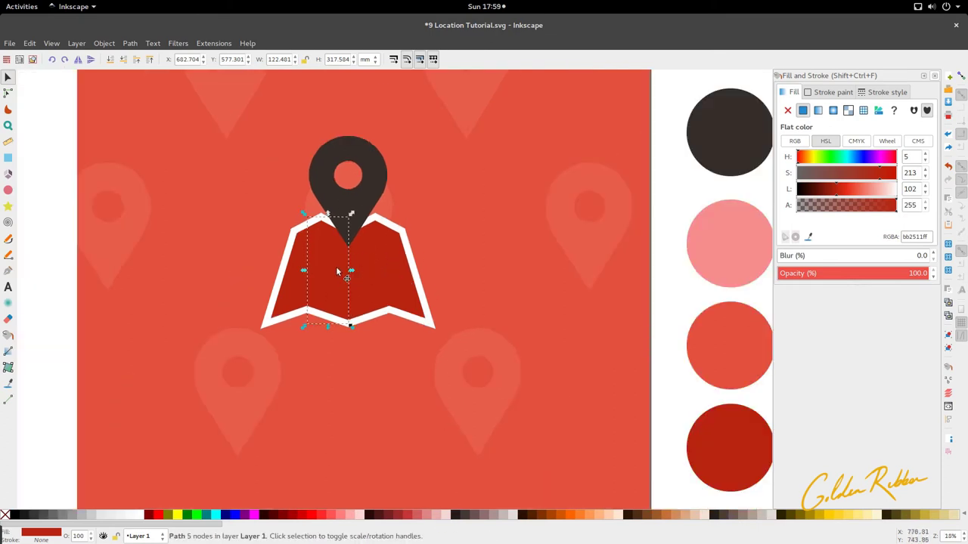
left_click(378, 289, "shift")
scroll(384, 278, "up", 2, "ctrl")
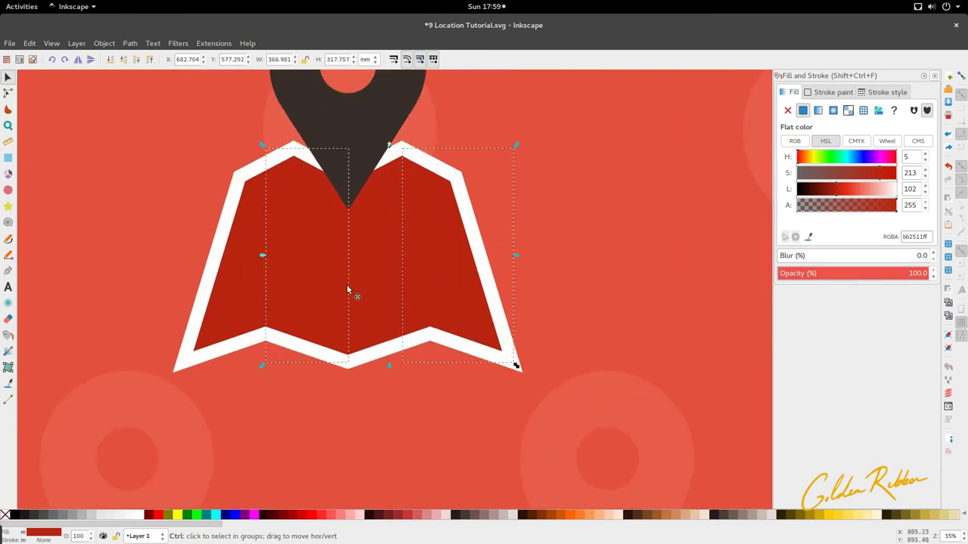
scroll(370, 257, "down", 2, "ctrl")
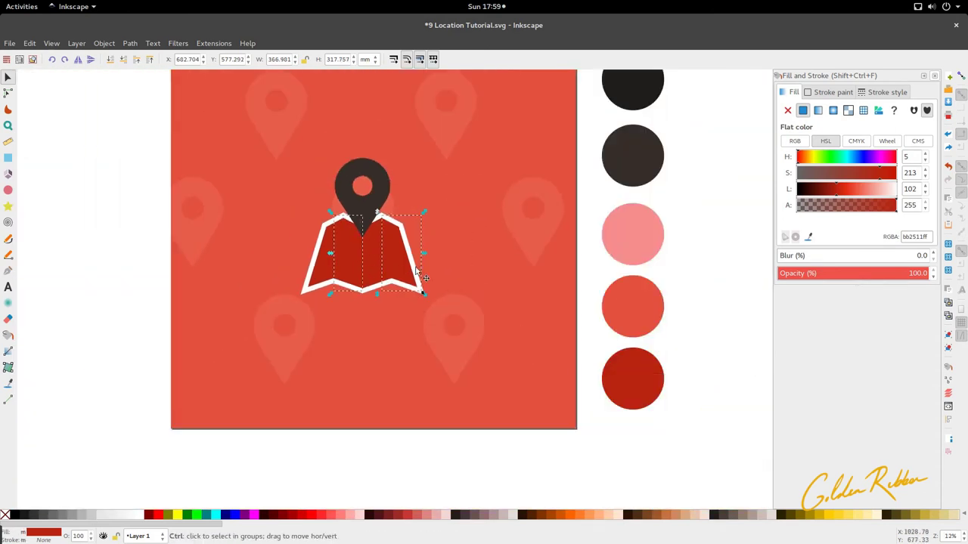
scroll(378, 250, "down", 2, "ctrl")
scroll(394, 280, "up", 3, "ctrl")
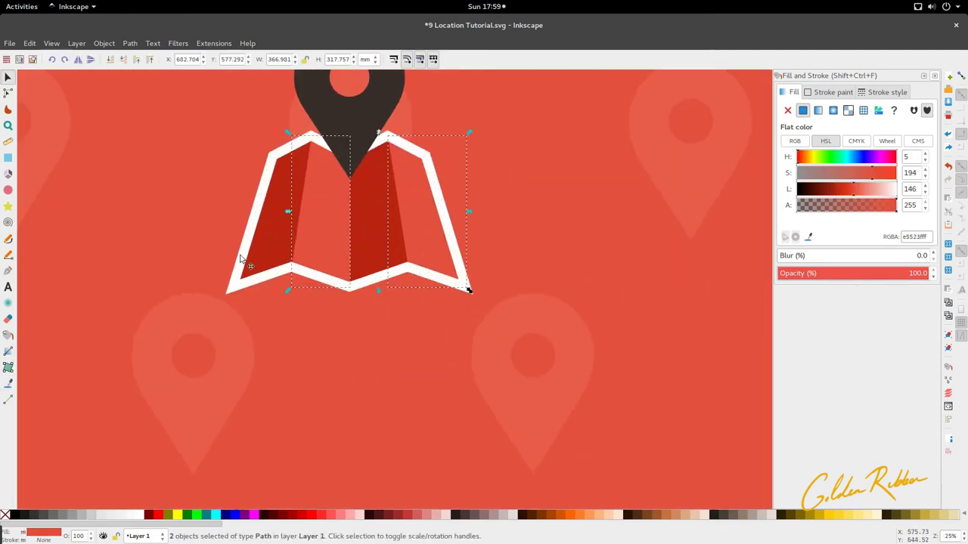
- Give the second panel a downward linear gradient from the lighter red to the dark red bb2511 picked from the first panel
left_click(315, 196)
scroll(316, 195, "up", 1)
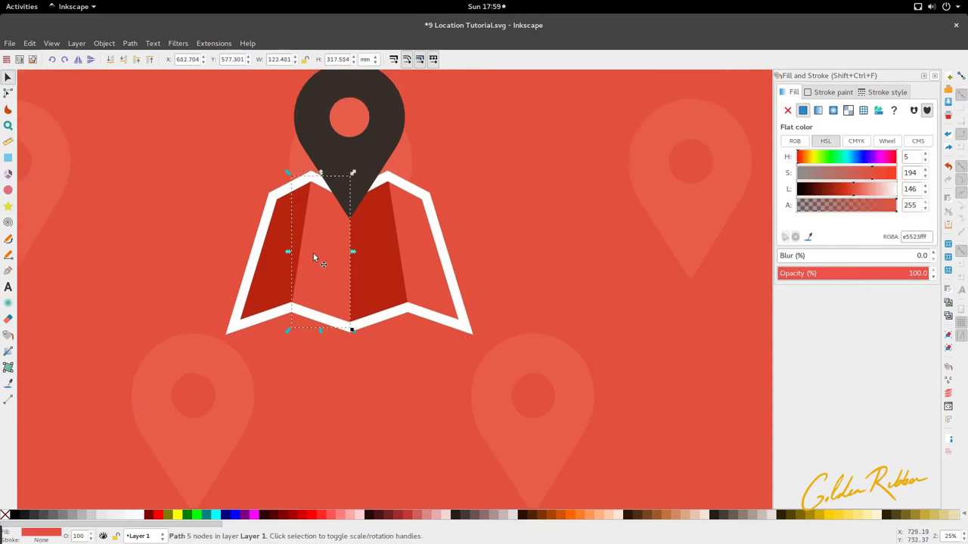
key("g")
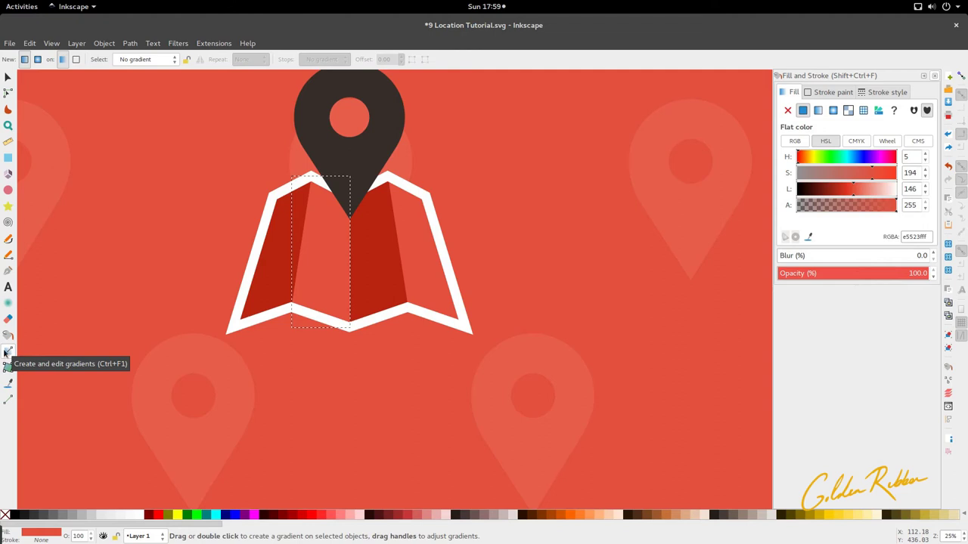
left_click_drag(329, 215, 327, 244)
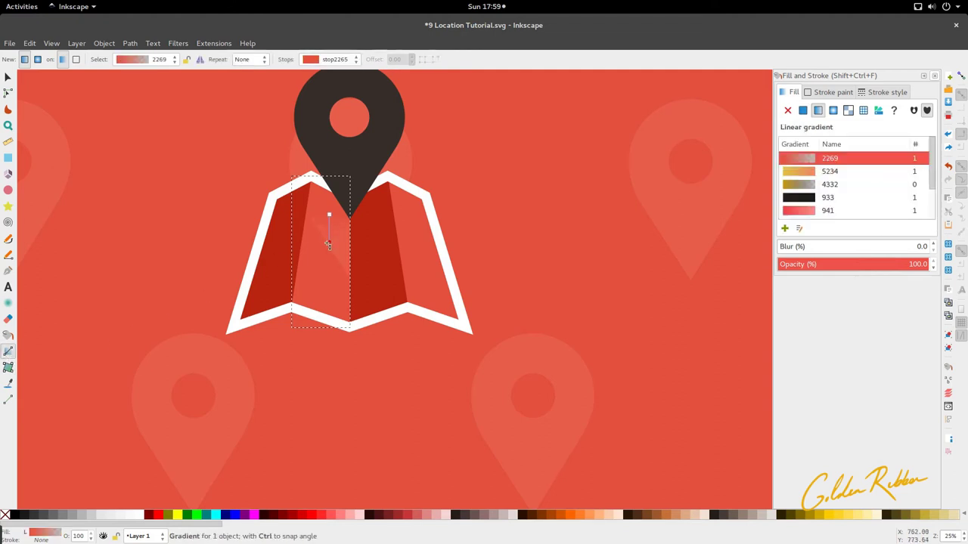
left_click_drag(325, 284, 324, 281)
left_click(325, 290)
key("d")
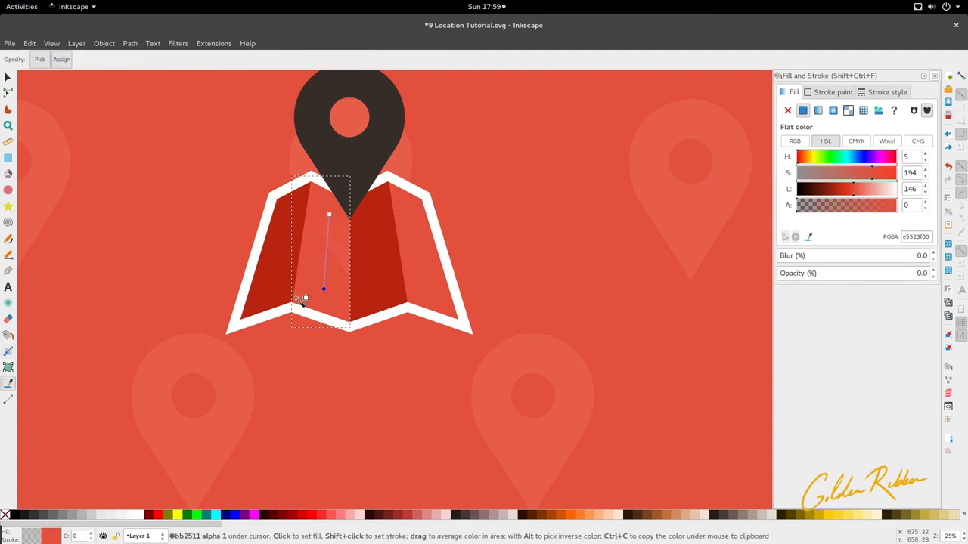
left_click(283, 294)
key("s")
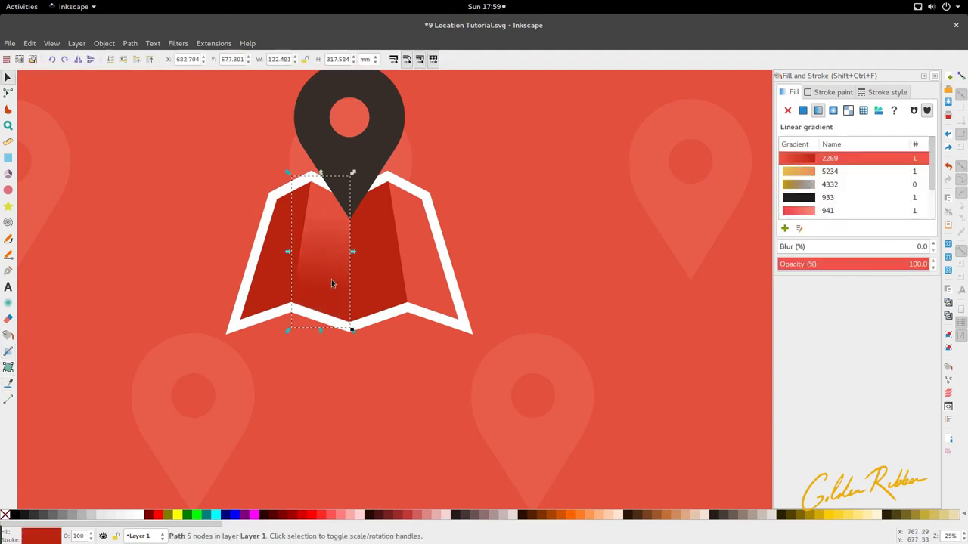
- Give the fourth panel a matching downward linear gradient from the lighter red to the dark red bb2511 of the third panel
double_click(406, 256)
left_click(11, 353)
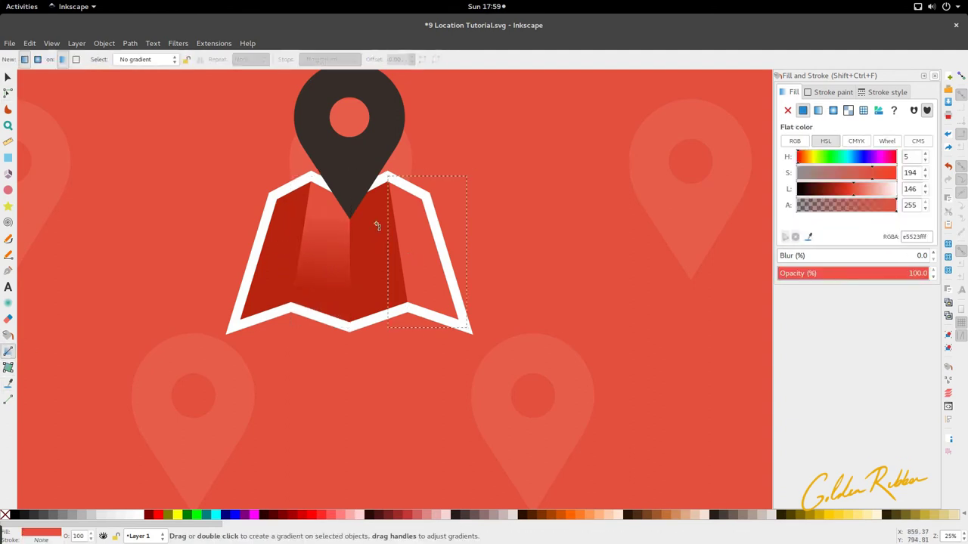
left_click_drag(411, 250, 417, 275)
key("ctrl+z")
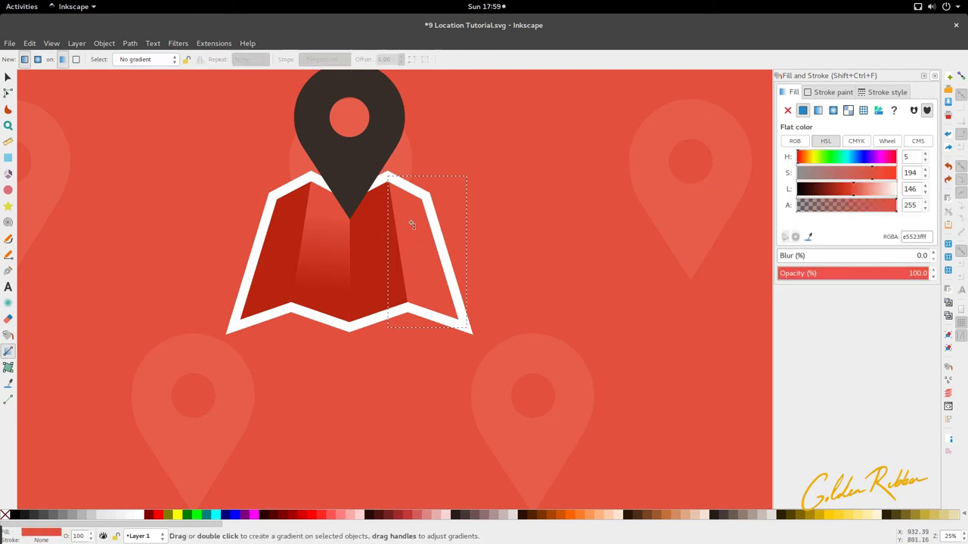
left_click_drag(411, 224, 428, 292)
key("d")
left_click(389, 293)
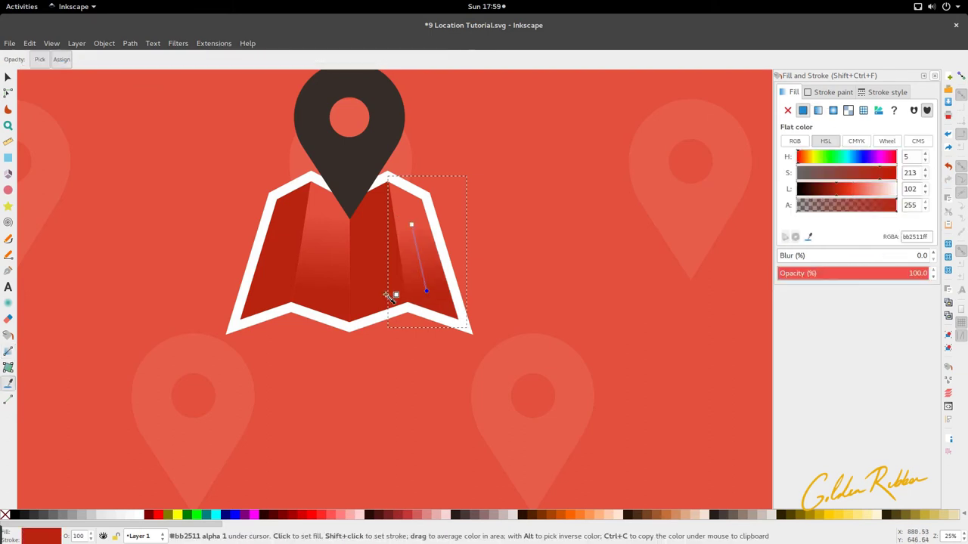
key("s")
- Examine the white map outline and the dark pin's nodes, up close and within the whole illustration
scroll(380, 213, "down", 2)
scroll(380, 215, "up", 3)
left_click(370, 272)
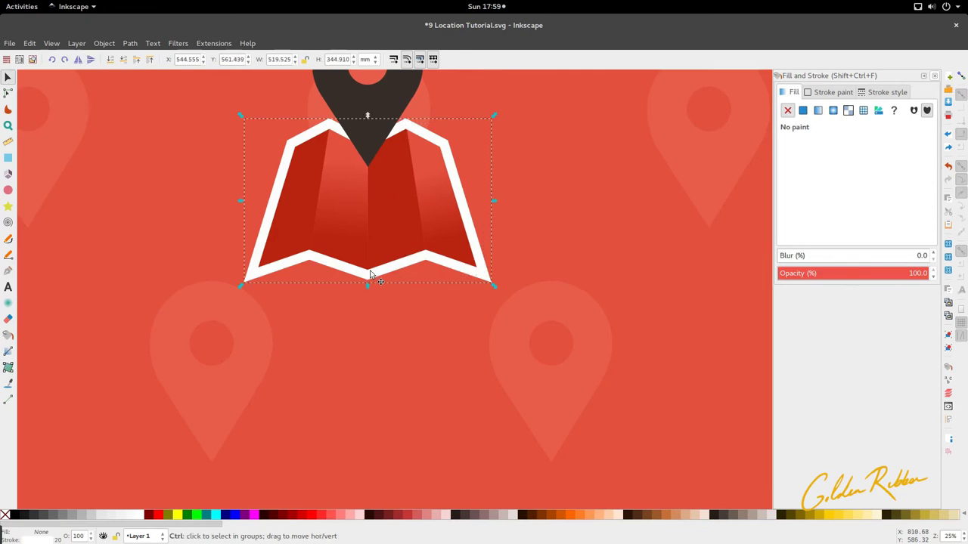
scroll(371, 275, "up", 2)
scroll(370, 274, "down", 5)
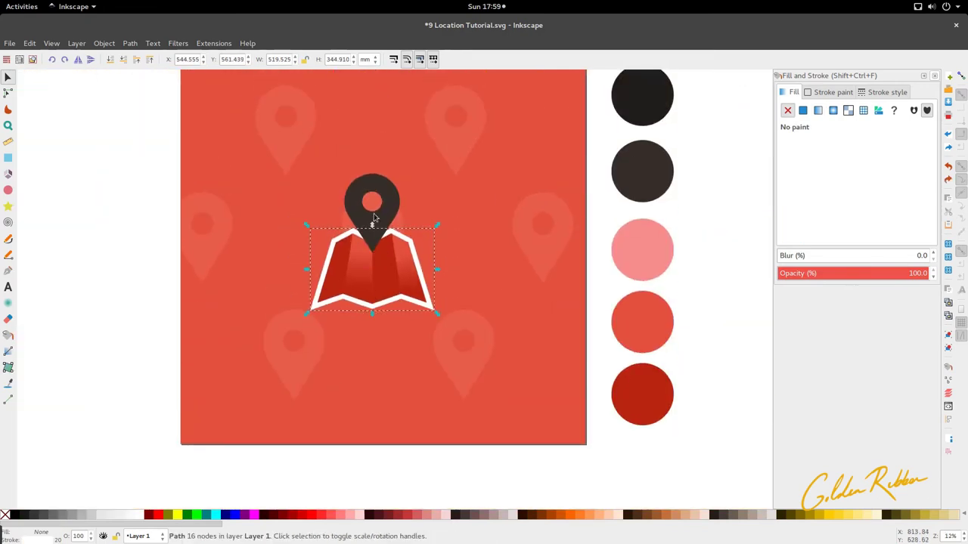
scroll(365, 237, "up", 3)
key("n")
left_click(369, 232)
scroll(370, 226, "down", 3)
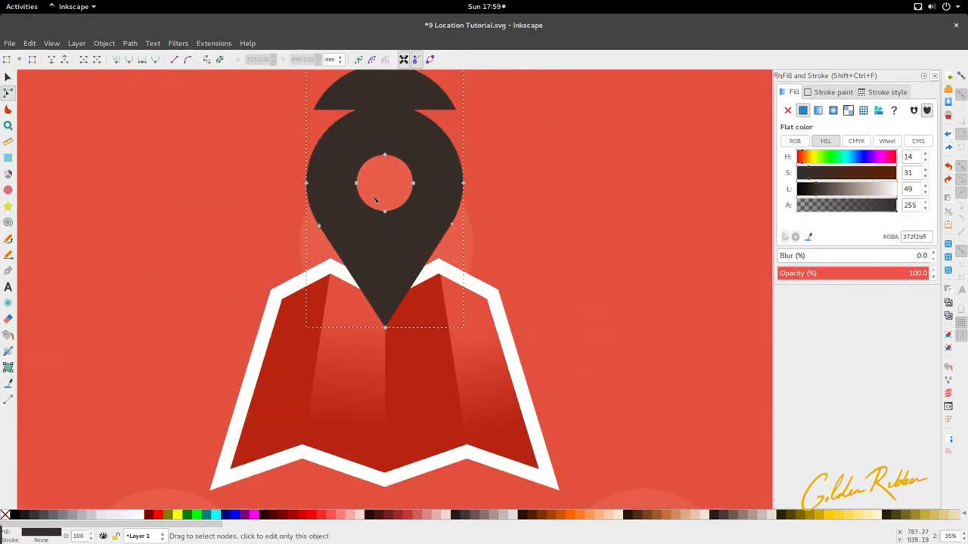
key("s")
scroll(401, 272, "down", 2)
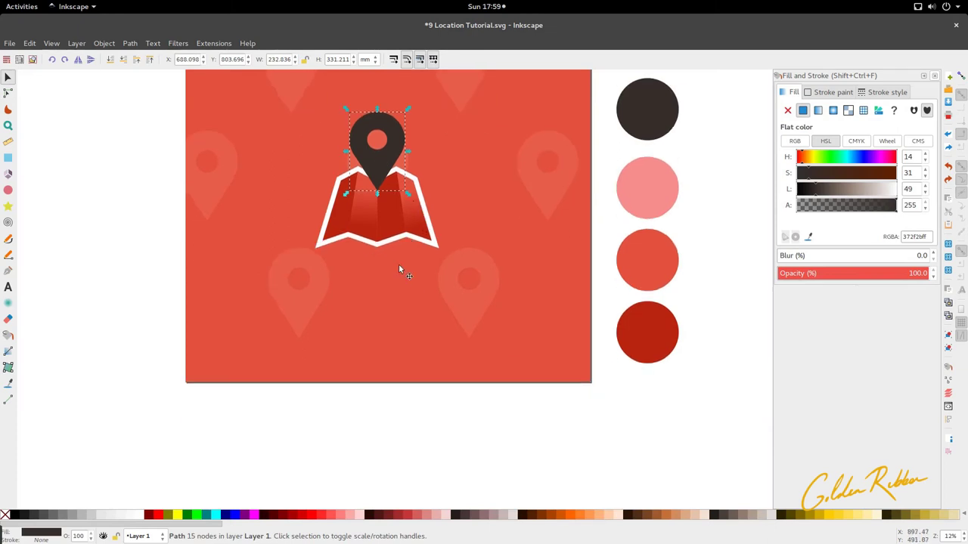
- Draw an open zigzag line across the middle of the map, following its folds, about 391 mm wide and 46 mm high
scroll(371, 210, "up", 3)
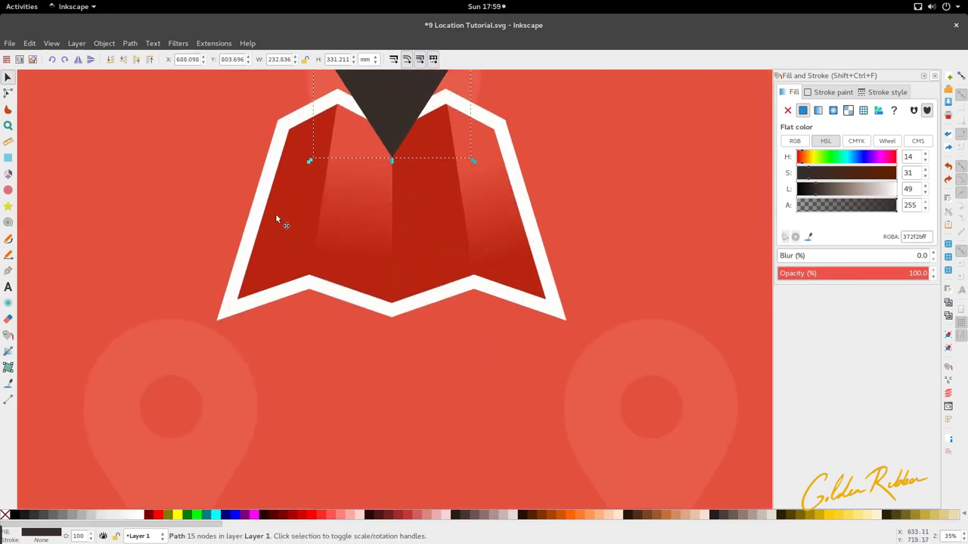
scroll(276, 218, "up", 1)
scroll(277, 218, "up", 2)
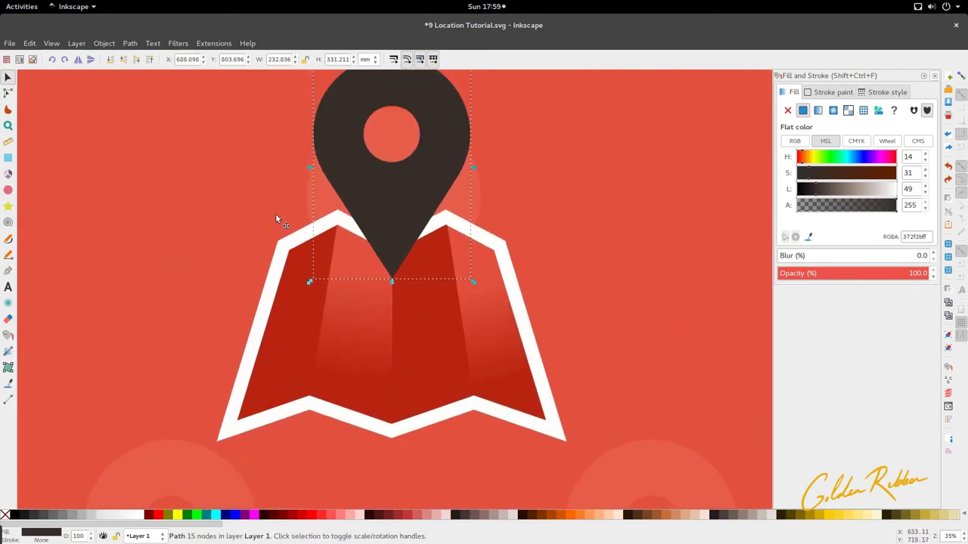
key("g")
key("b")
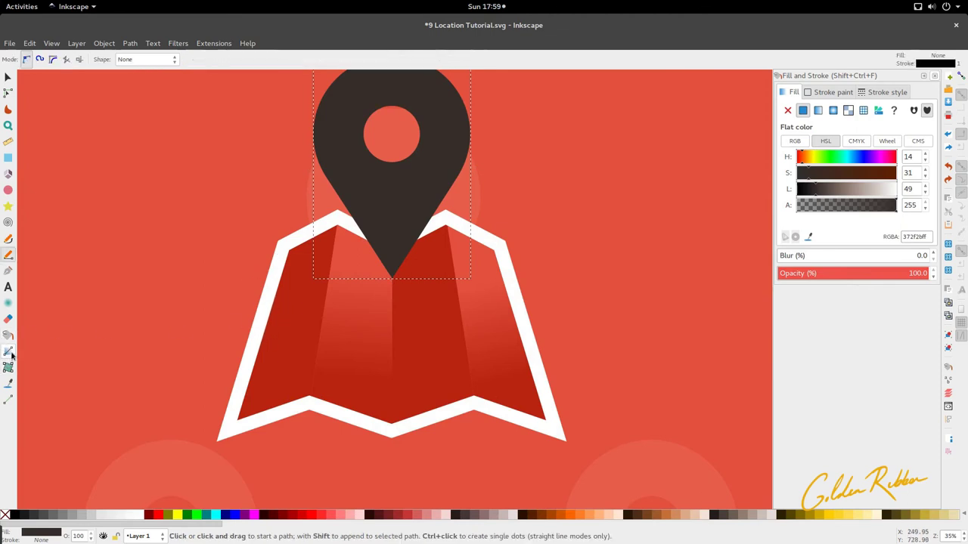
left_click(257, 323)
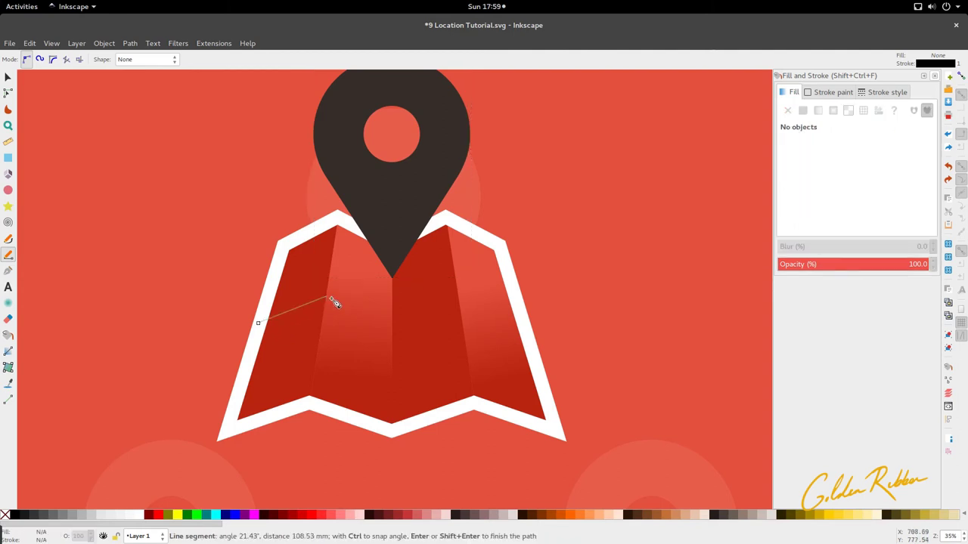
left_click(392, 319)
left_click(458, 298)
double_click(520, 327)
key("s")
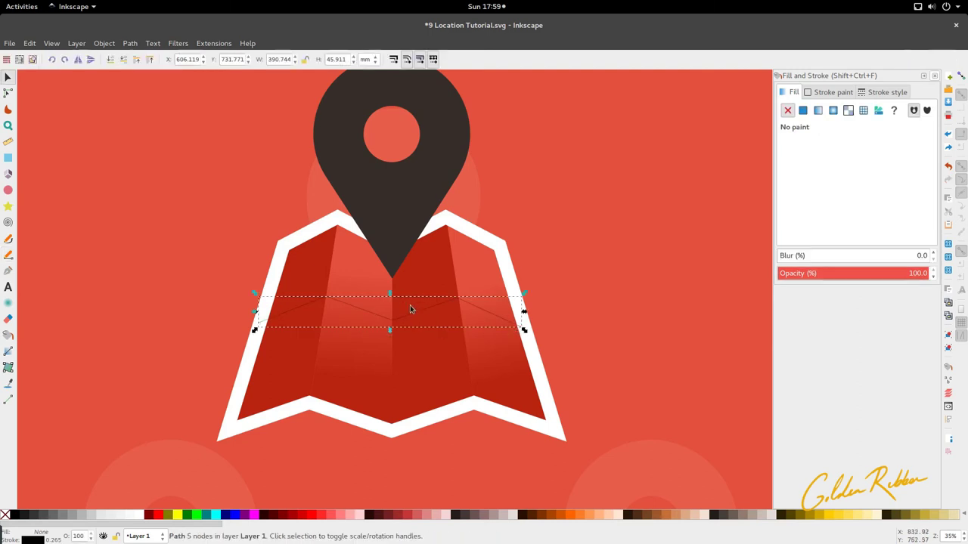
- Set the zigzag line's stroke width to 15 mm
scroll(410, 305, "down", 2)
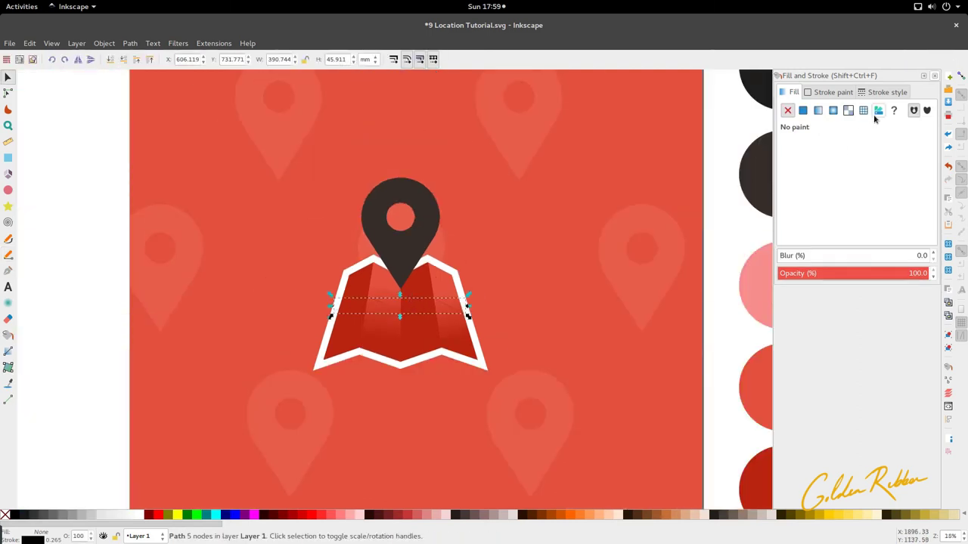
left_click(881, 93)
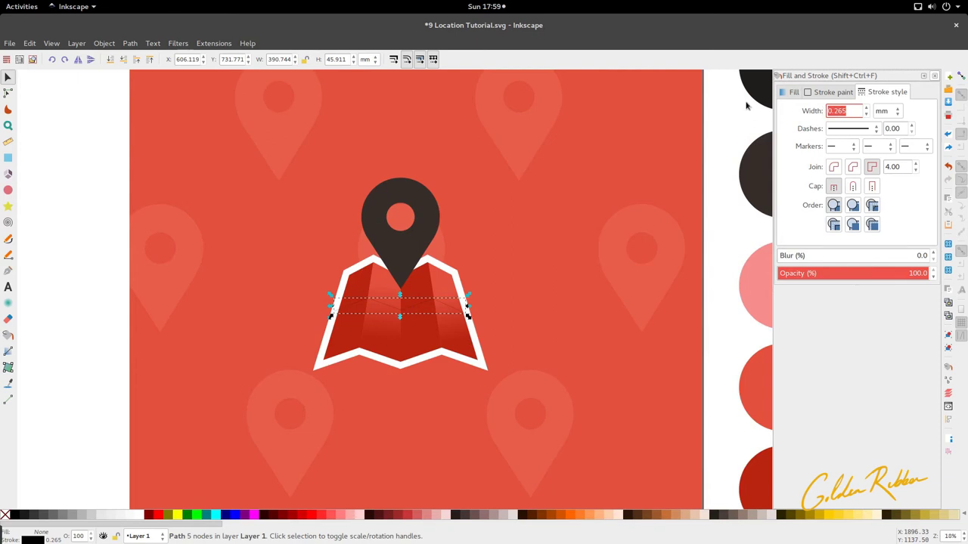
type("15")
key("Return")
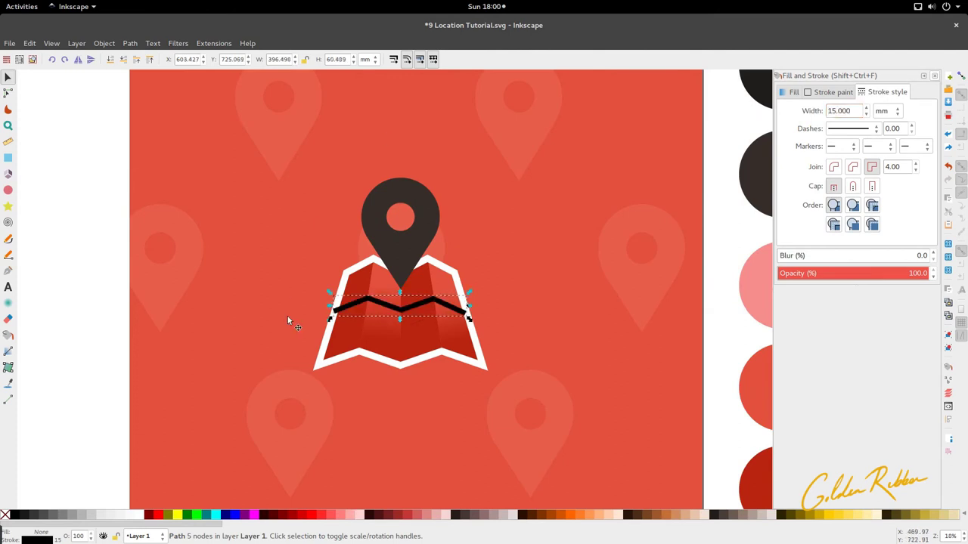
left_click(287, 316)
left_click(333, 311)
- Recolour the zigzag line's stroke white, keeping its 15 mm width
left_click(8, 383)
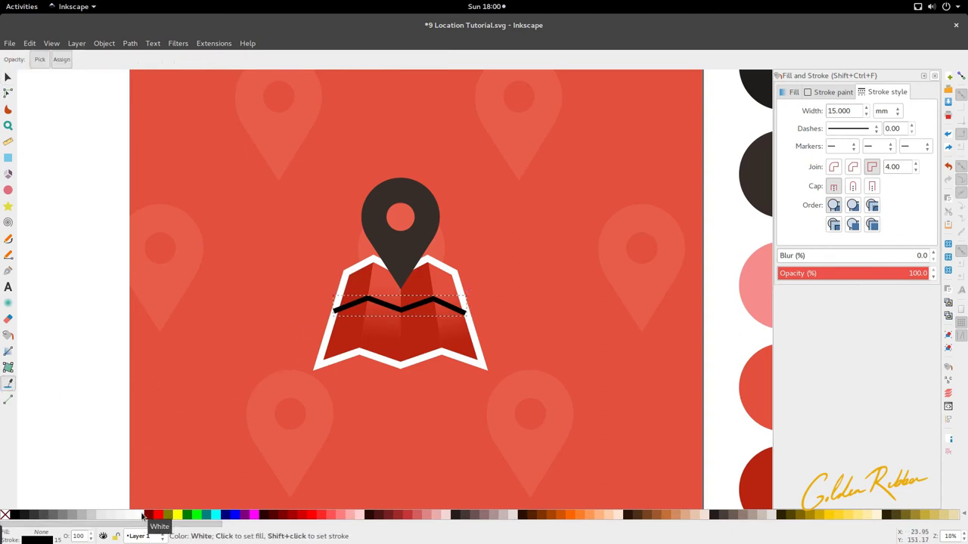
key("ctrl+z")
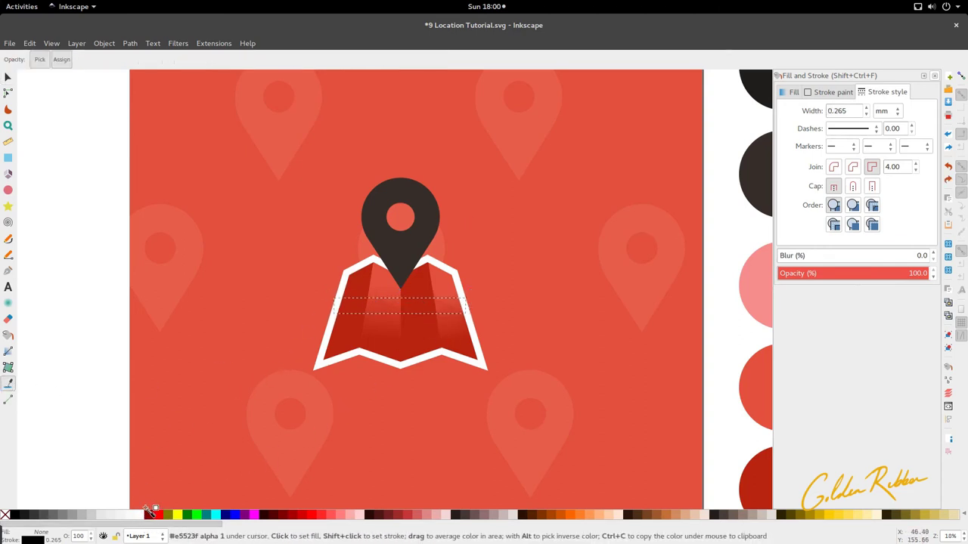
key("ctrl+shift+z")
key("ctrl+z")
key("ctrl+shift+z")
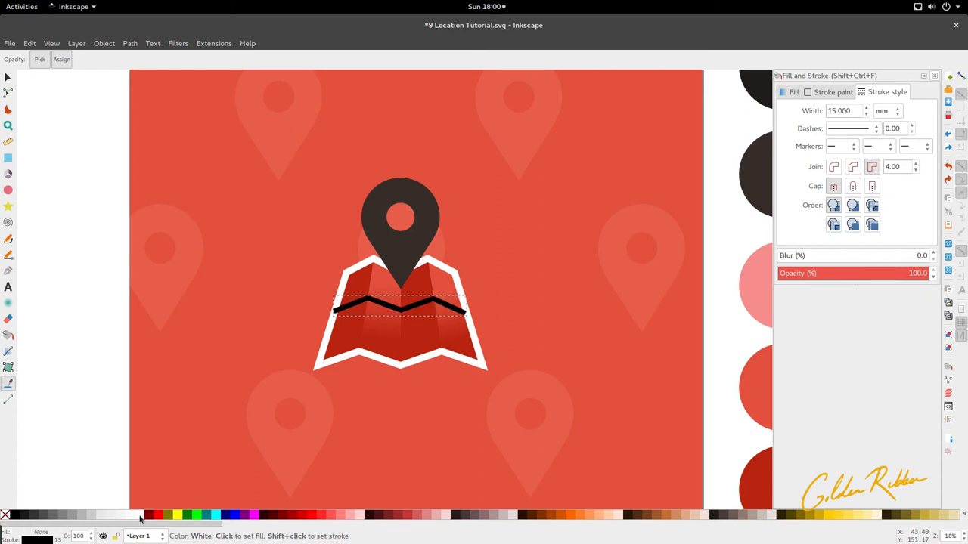
left_click(139, 519, "shift")
- Draw a bent branch line from the zigzag near the central fold up to the map's upper-left edge, about 78 by 135 mm
scroll(432, 299, "up", 3)
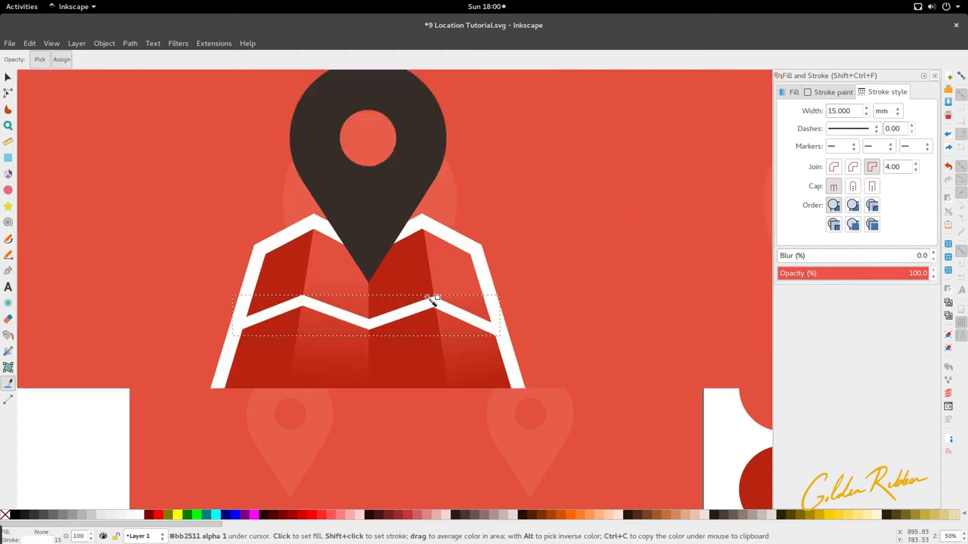
key("p")
left_click(323, 330)
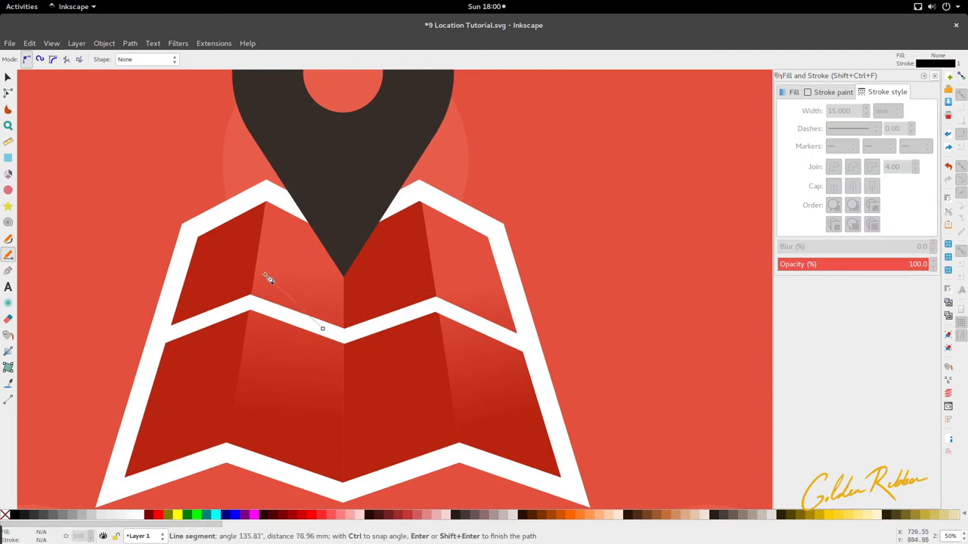
double_click(251, 204)
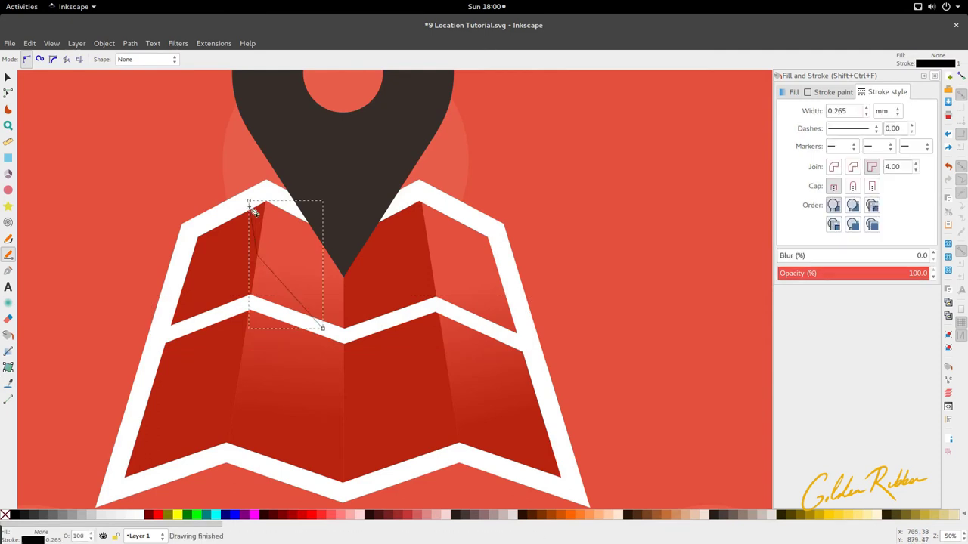
scroll(272, 236, "down", 2)
key("s")
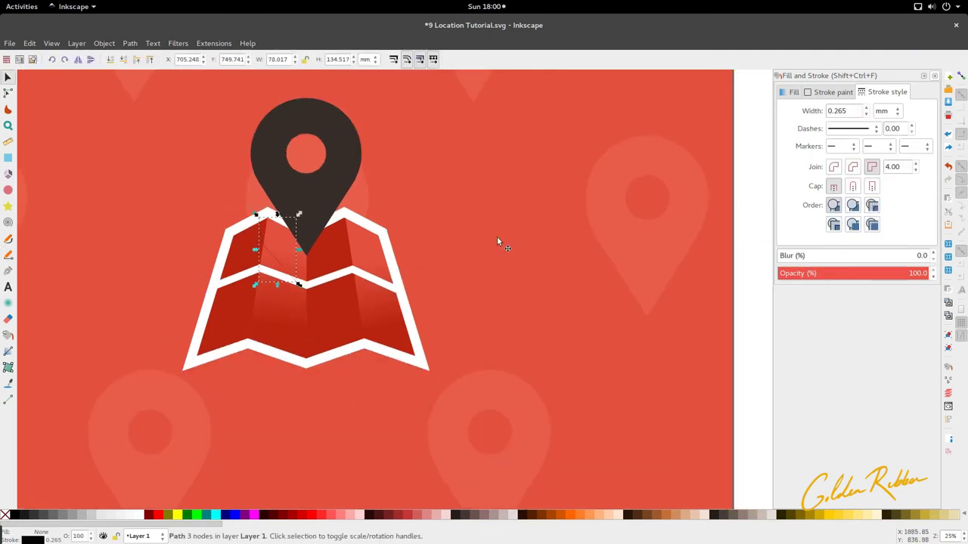
- Give the branch line a 15 mm stroke and colour it with the white picked from the zigzag line
left_click_drag(849, 111, 730, 102)
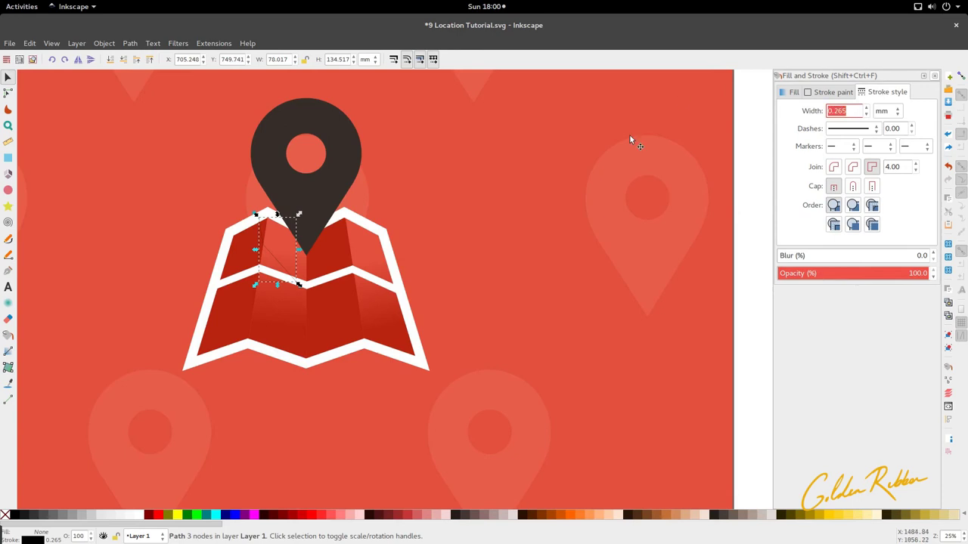
type("15")
key("Return")
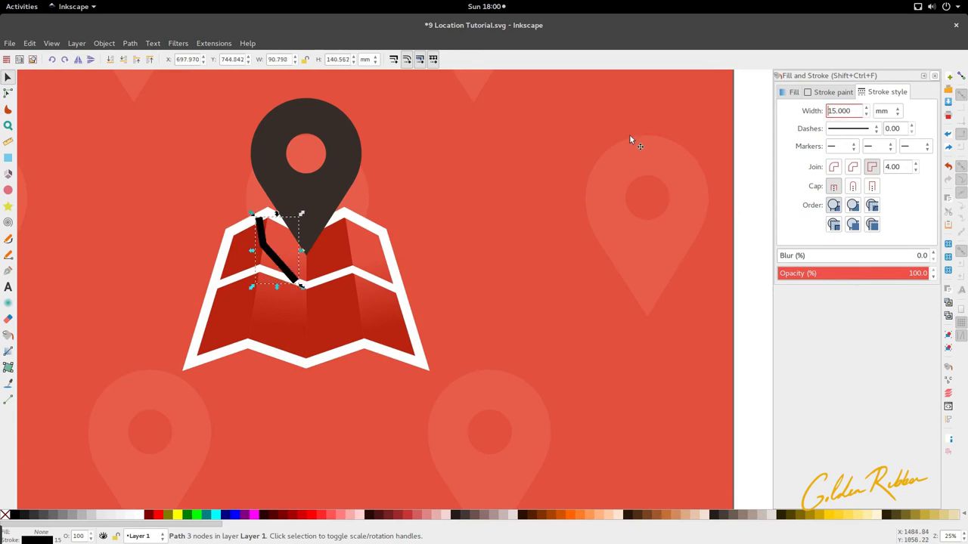
left_click(577, 182)
left_click(267, 270)
left_click(274, 264)
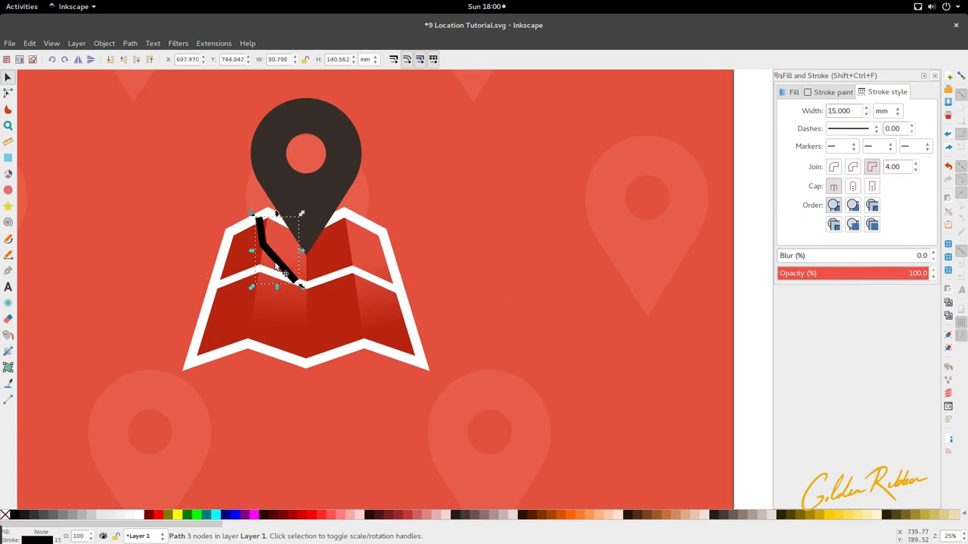
key("d")
left_click(305, 289, "shift")
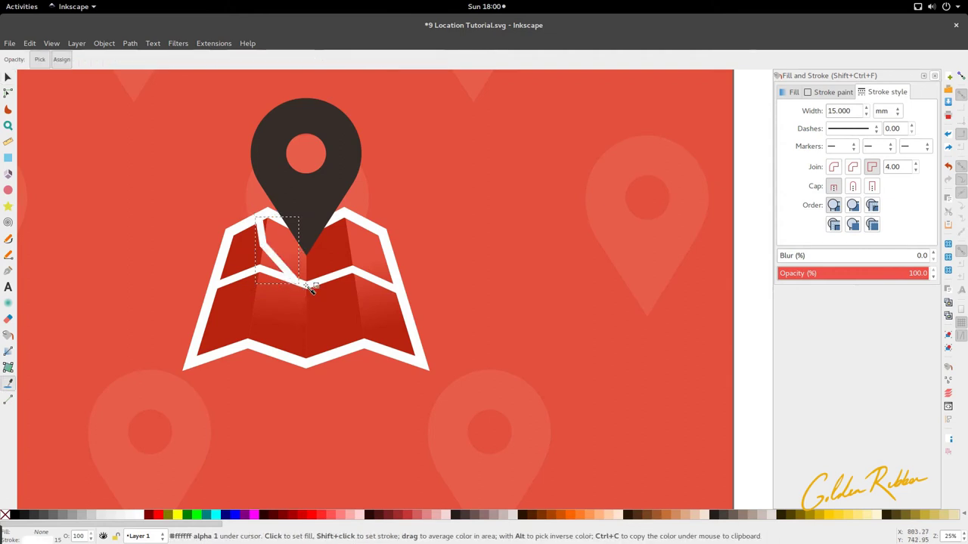
- Lower the zigzag line's left end to about X 590, Y 685 mm and its first peak to about X 701, Y 761 mm
key("s")
scroll(272, 287, "up", 2)
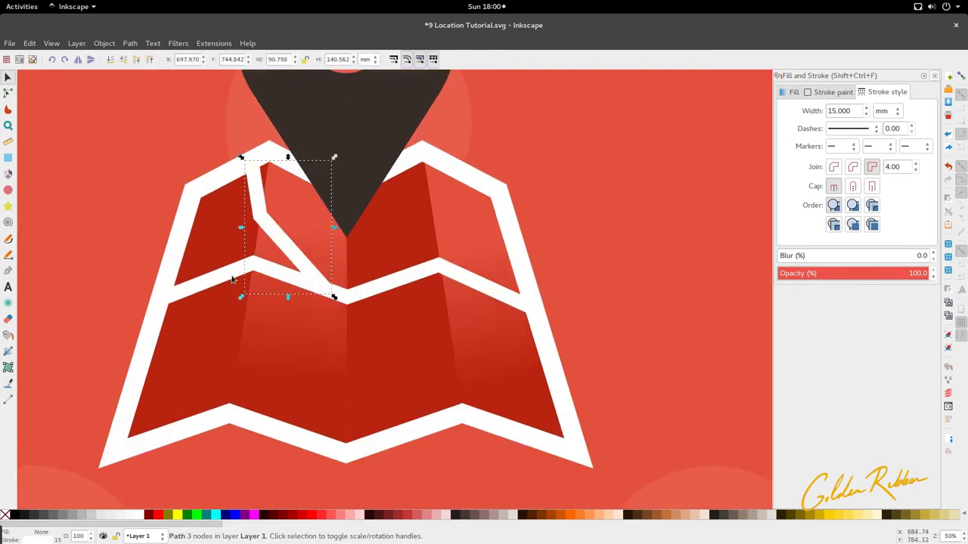
double_click(228, 281)
left_click_drag(159, 302, 142, 353)
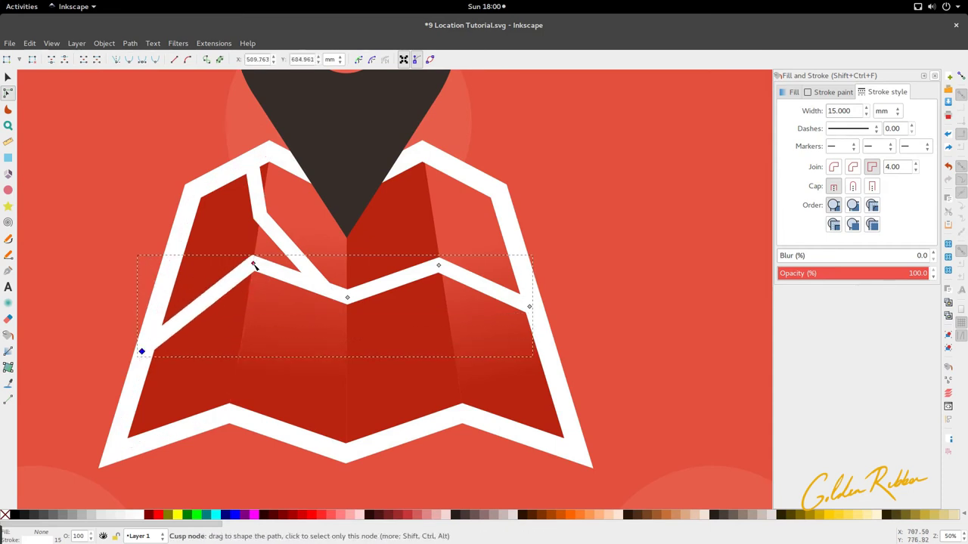
left_click_drag(253, 263, 248, 280)
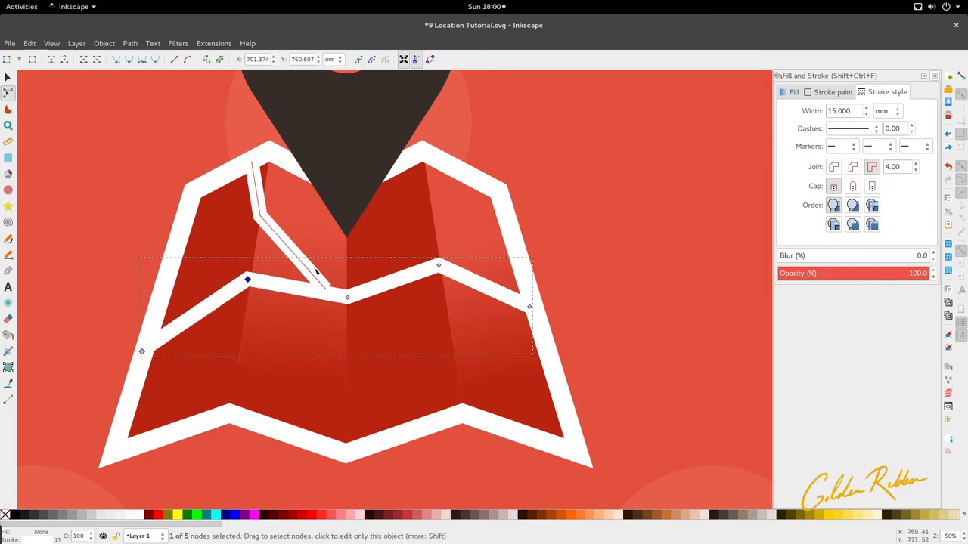
- Draw a white circle about 54 mm in diameter over the dark pin's tip
key("s")
scroll(340, 301, "down", 4)
left_click(348, 296)
scroll(349, 295, "up", 3)
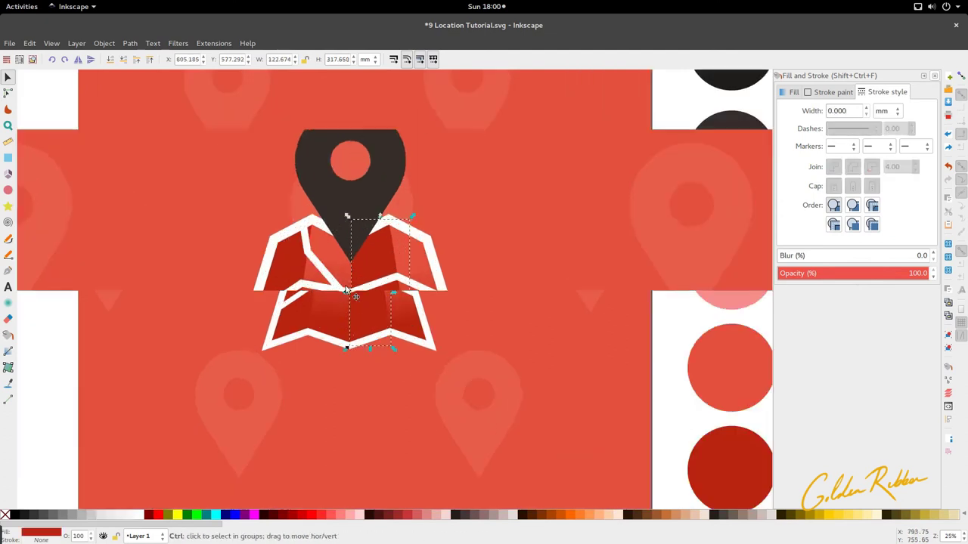
scroll(346, 291, "up", 2)
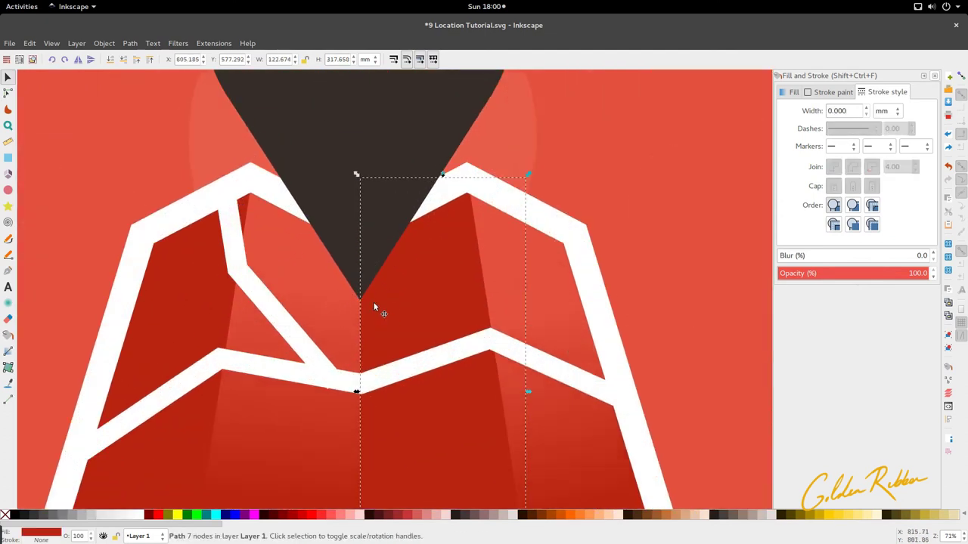
left_click(8, 190)
left_click_drag(344, 290, 374, 335)
key("s")
scroll(378, 310, "up", 3)
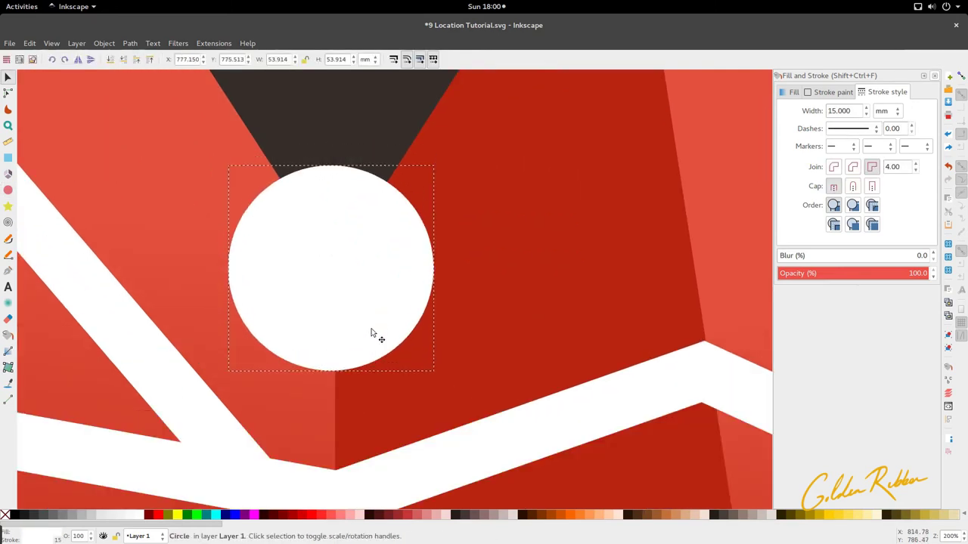
scroll(378, 312, "down", 3)
scroll(380, 310, "down", 2)
- Raise the map's third panel to the top of the stack and select the white circle along with it
left_click(409, 300)
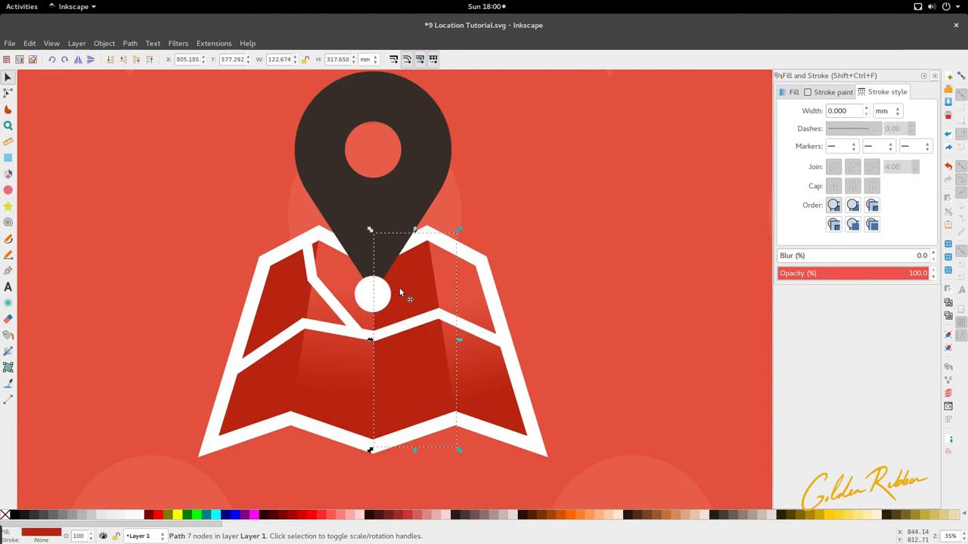
scroll(383, 302, "up", 2)
key("Home")
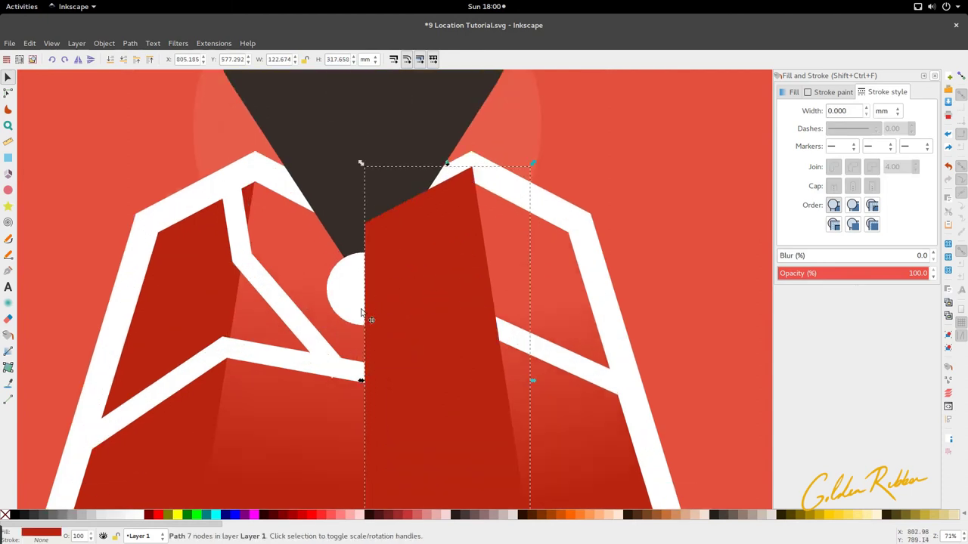
scroll(361, 312, "up", 4)
left_click(356, 289, "shift")
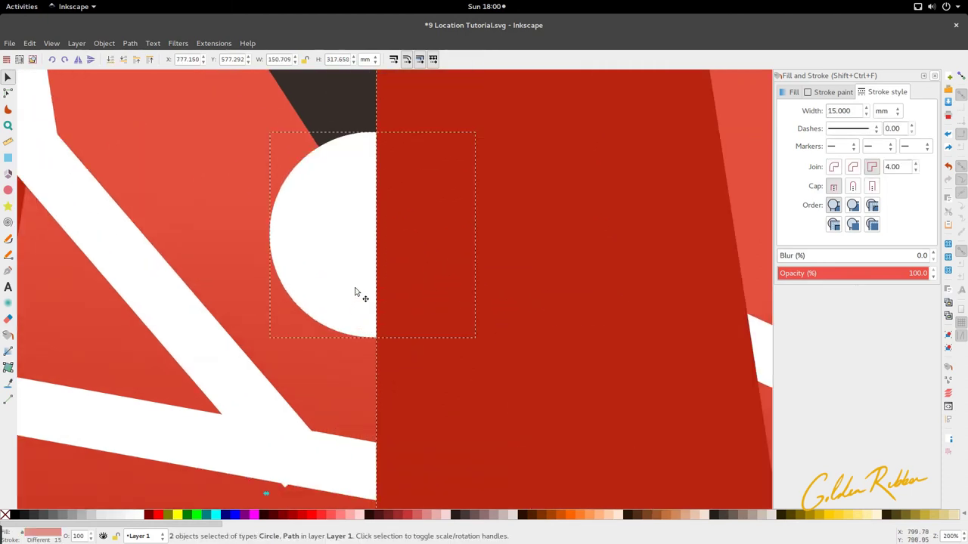
scroll(355, 291, "down", 4)
scroll(355, 291, "down", 2)
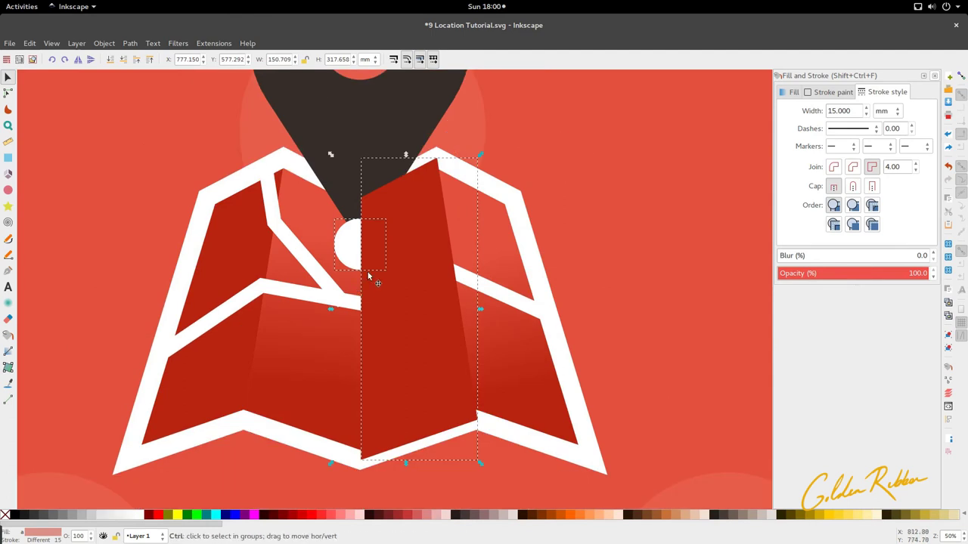
scroll(368, 276, "up", 3)
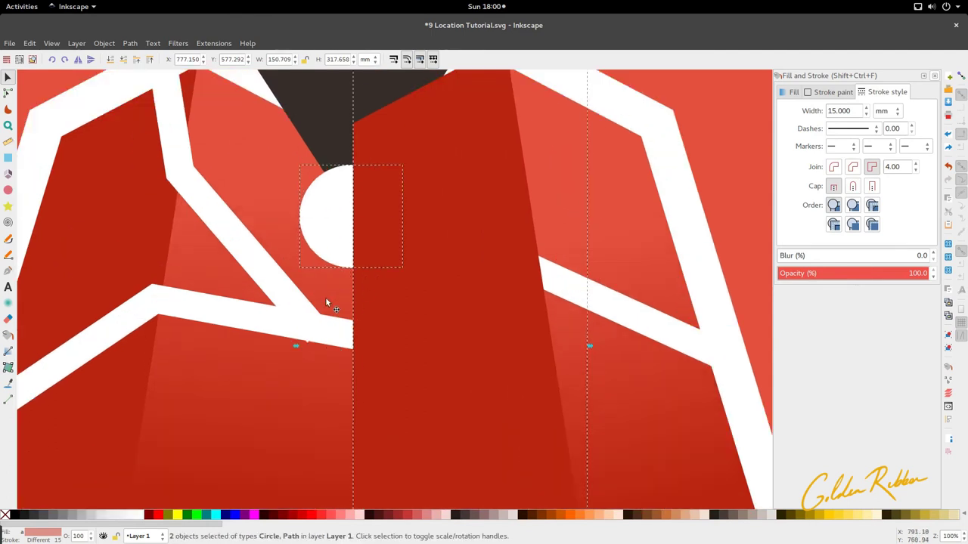
scroll(340, 288, "down", 2)
- Flatten the white circle into an ellipse about 47 mm high and select it together with the third panel
left_click(344, 259)
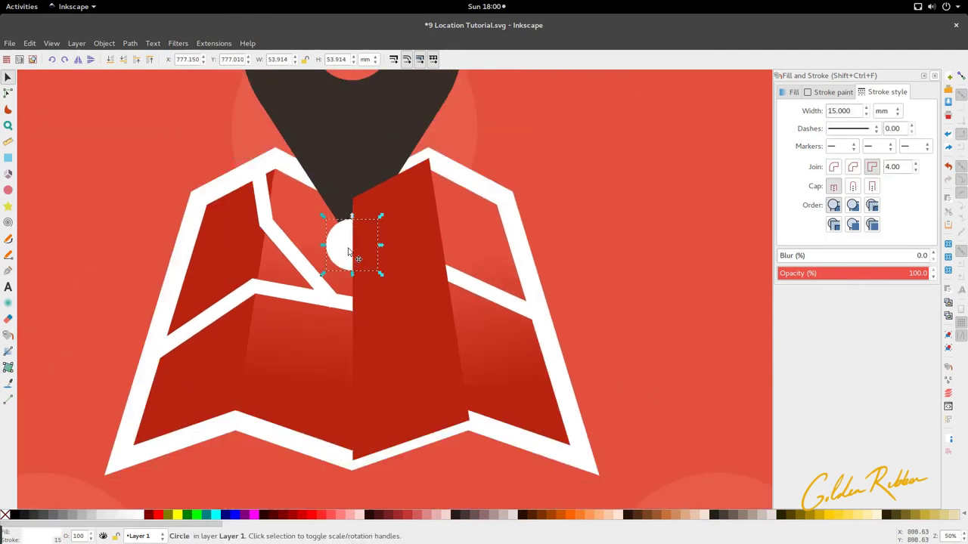
scroll(349, 251, "up", 2)
left_click_drag(355, 296, 352, 282)
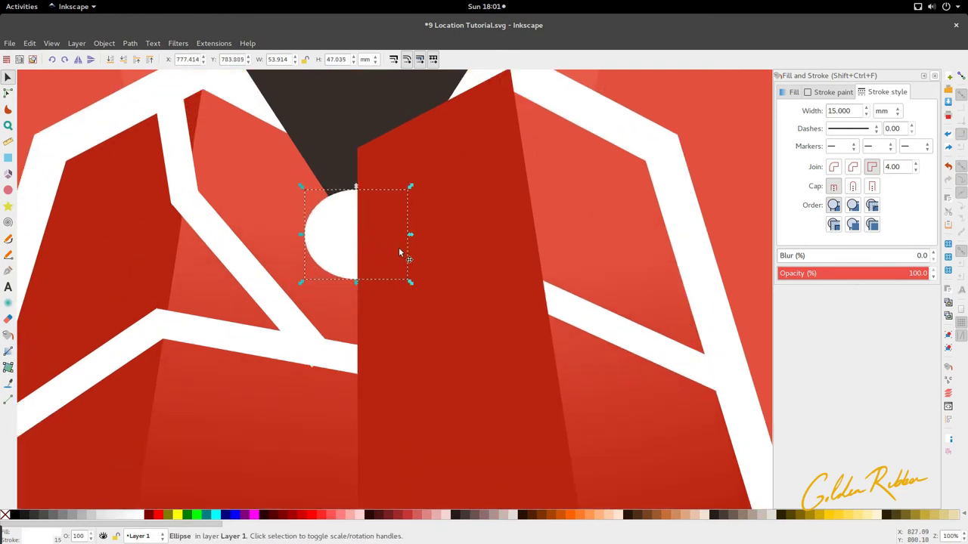
left_click(400, 253)
left_click(327, 248, "shift")
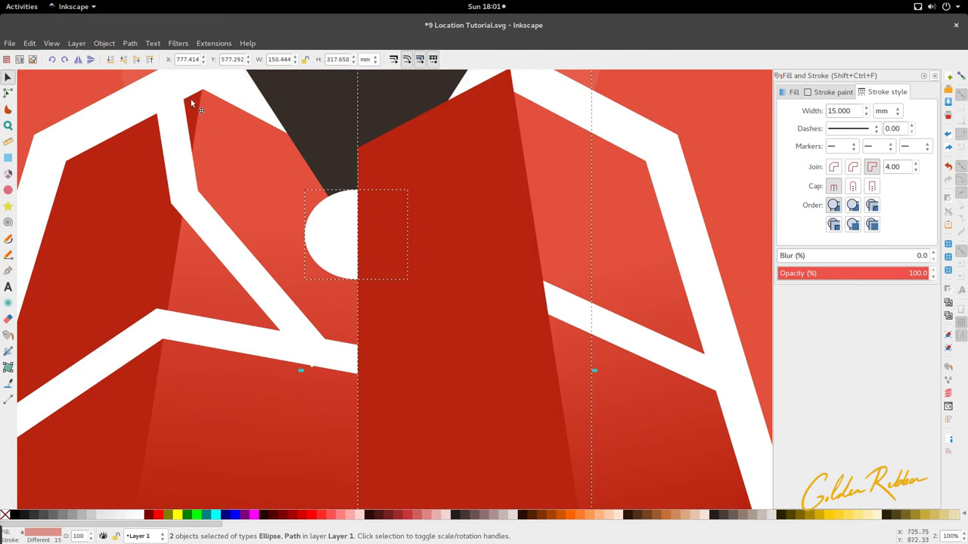
- Try to unite the white ellipse and the third panel into one path with Union
left_click(130, 43)
left_click(144, 103)
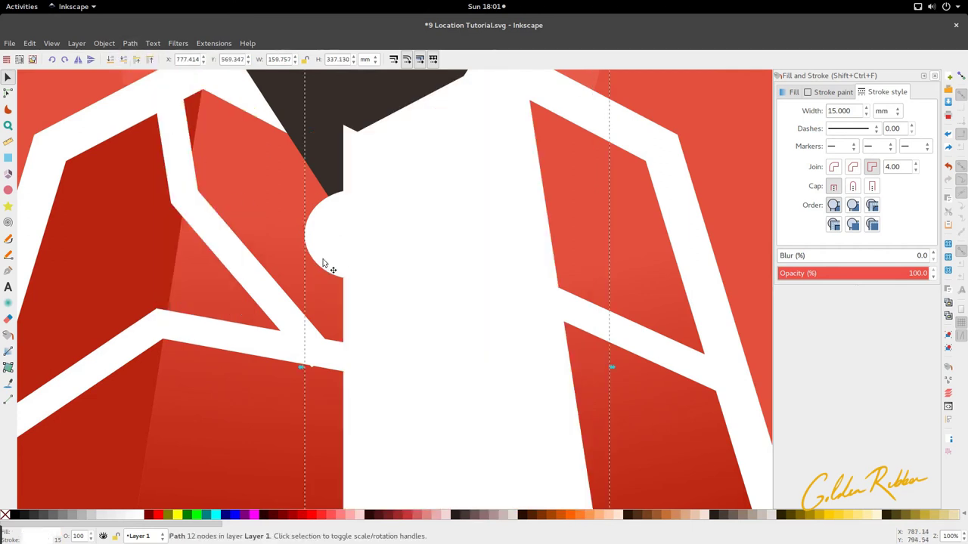
key("ctrl+z")
- Try to intersect the white ellipse with the map's third panel and shift the resulting half onto the fold
left_click(130, 43)
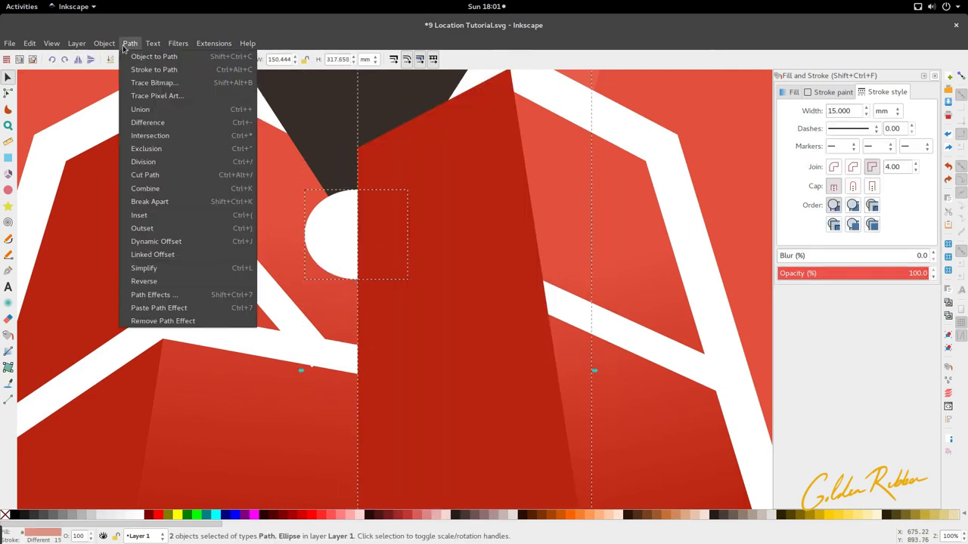
left_click(150, 135)
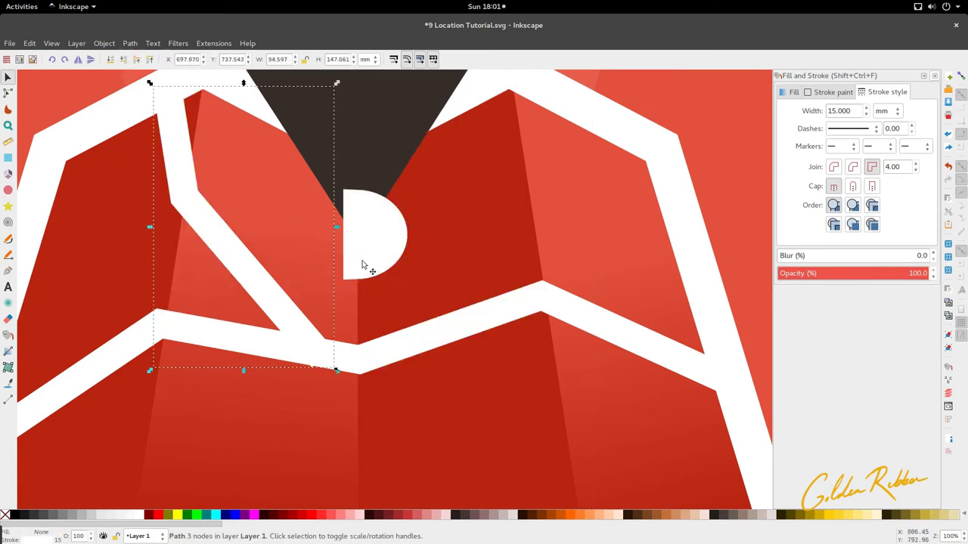
left_click_drag(362, 264, 393, 263)
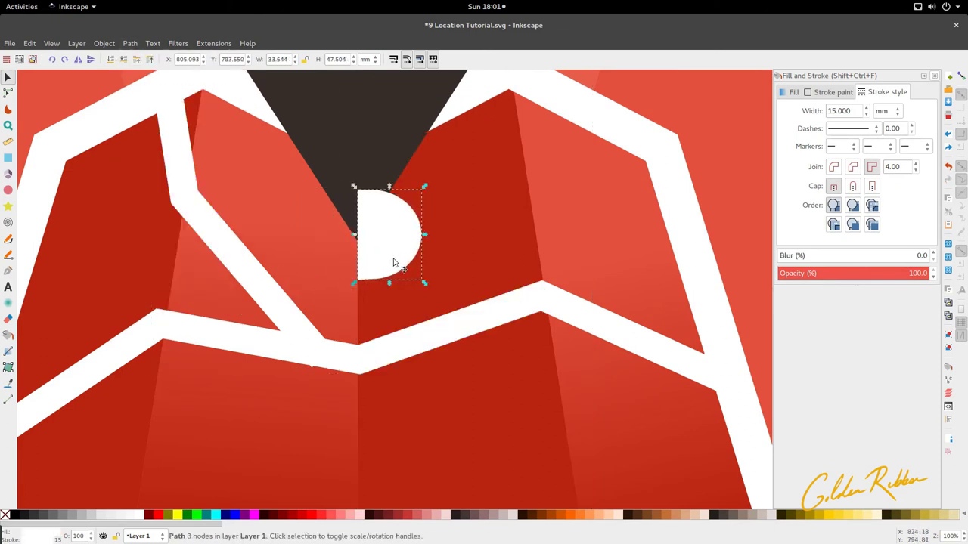
scroll(393, 264, "up", 1)
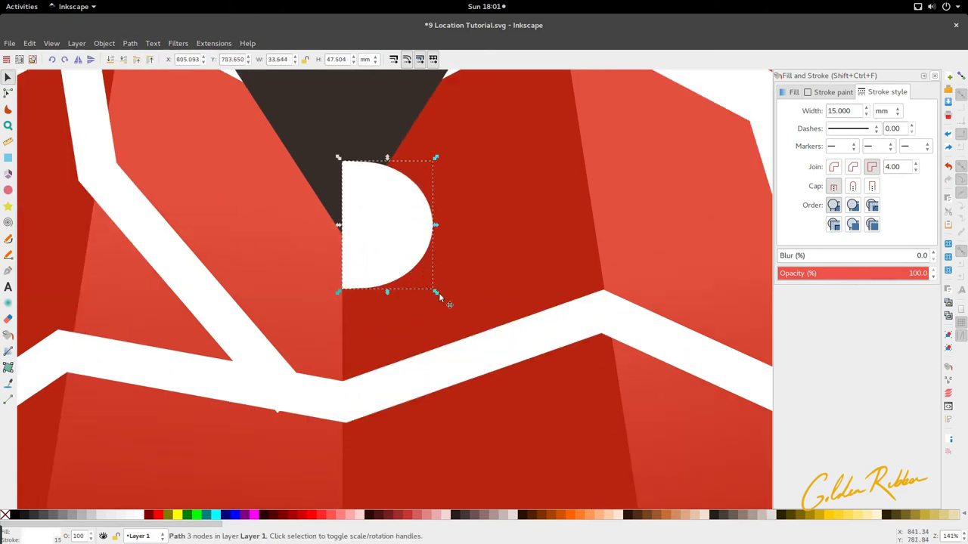
key("ctrl+z")
key("ctrl+z")
- Remove the stroke from the white ellipse at the pin's tip
scroll(391, 243, "down", 3)
left_click(395, 257)
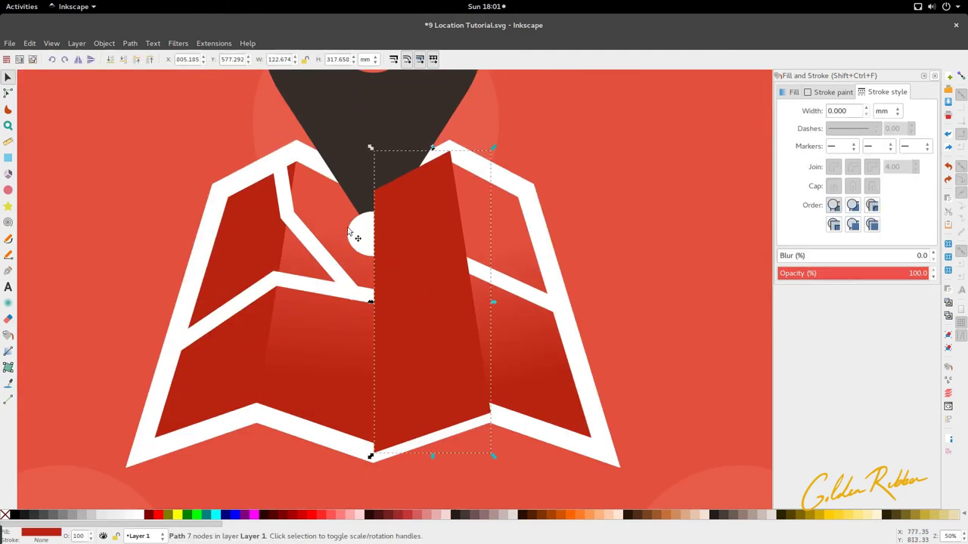
left_click(360, 239)
right_click(34, 542)
left_click(60, 536)
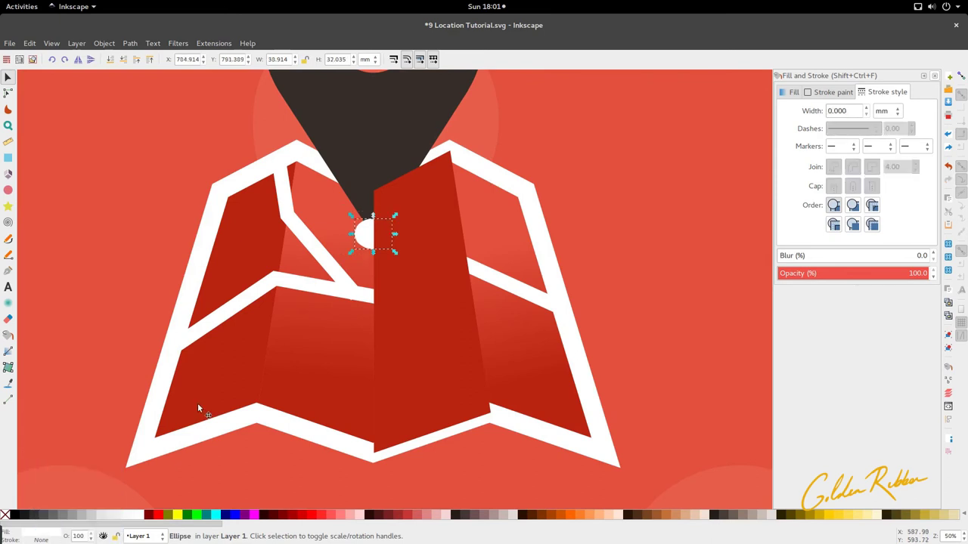
- Intersect the white ellipse with the map's third panel to keep only the overlapping half
scroll(386, 201, "up", 3)
left_click(387, 274)
left_click(338, 297, "shift")
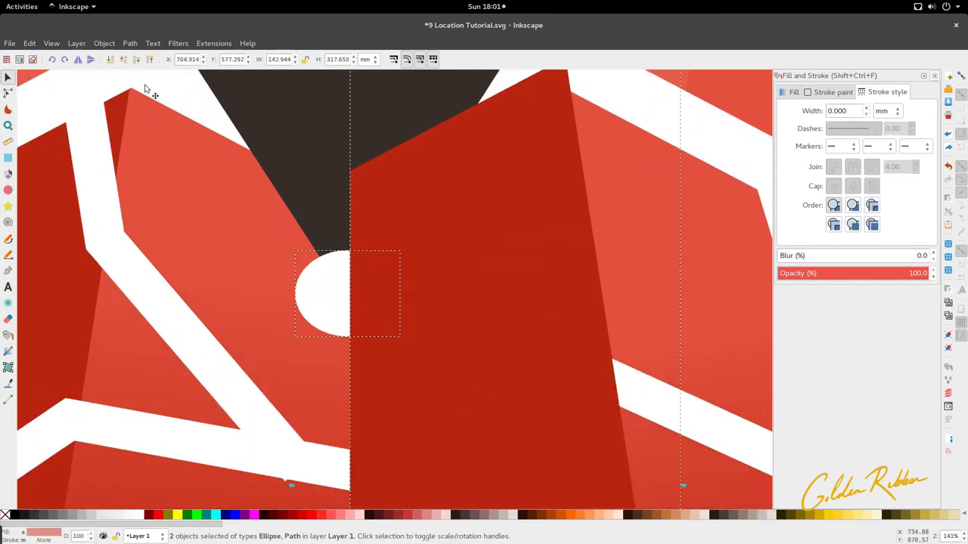
left_click(125, 44)
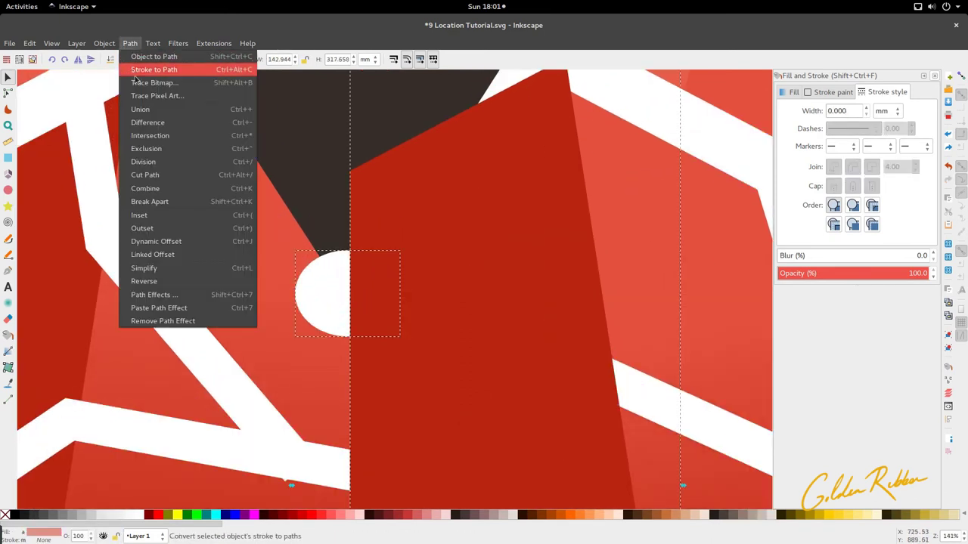
left_click(151, 124)
scroll(196, 276, "down", 2)
scroll(313, 310, "up", 2)
- Skew the white half ellipse vertically, raising its outer edge until the shape is about 33 mm high
left_click(322, 286)
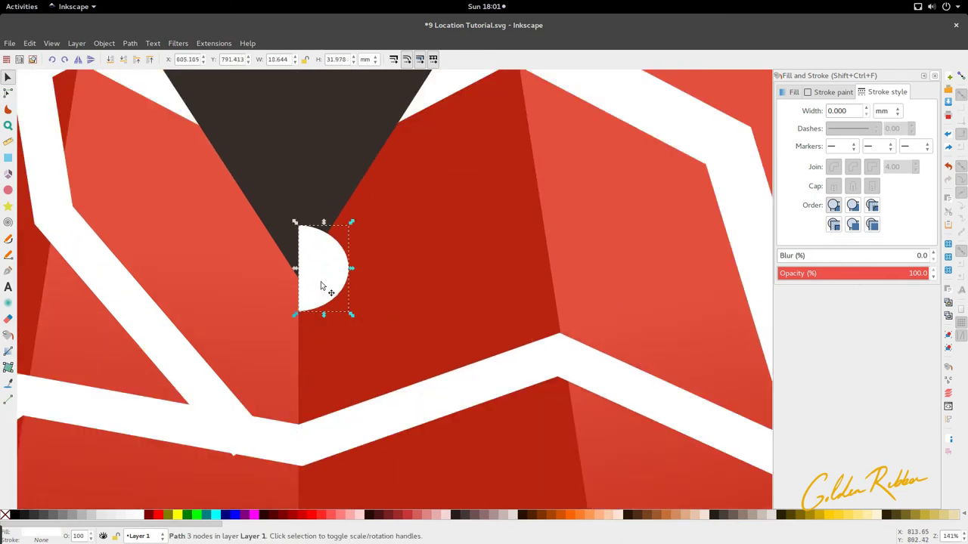
left_click(338, 273)
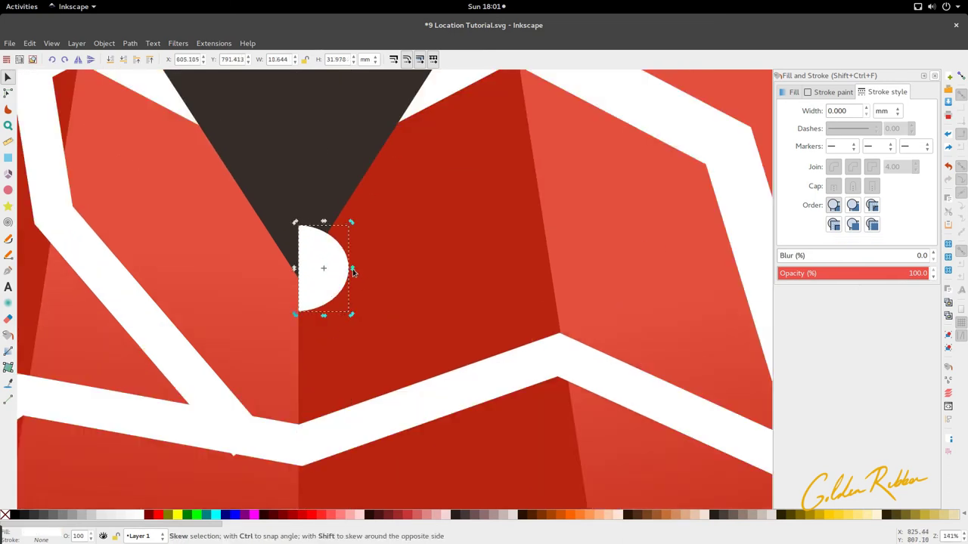
left_click_drag(353, 272, 349, 267)
key("ctrl+z")
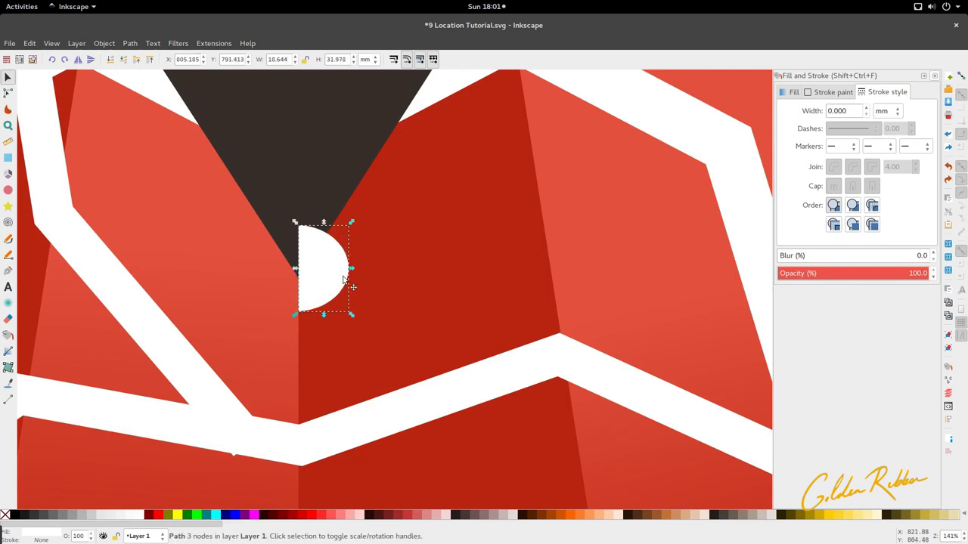
left_click(344, 280)
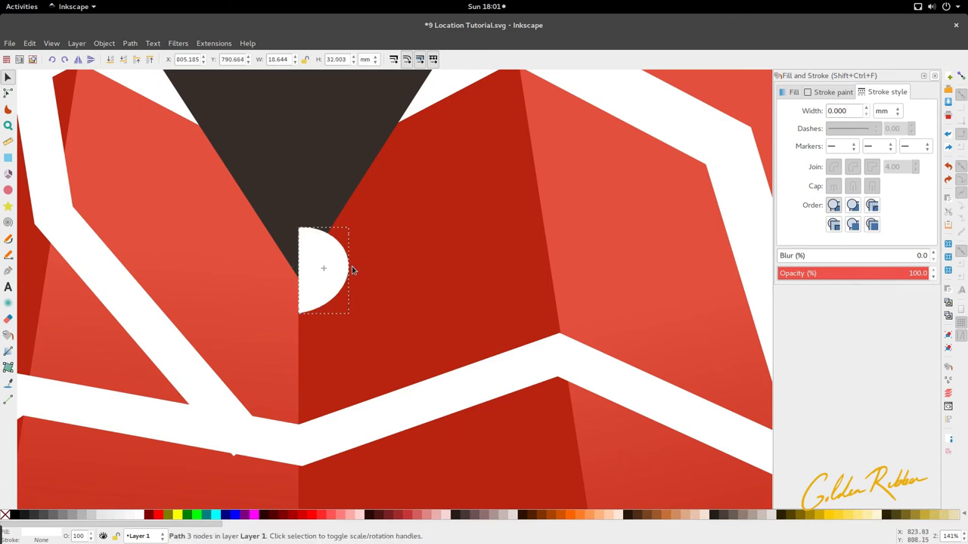
left_click_drag(353, 271, 352, 280)
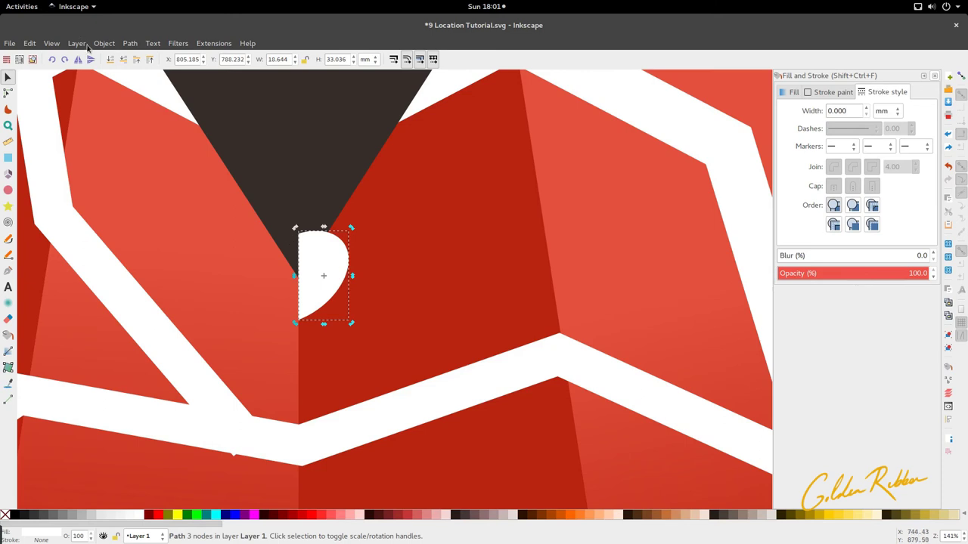
- Place a horizontally mirrored copy of the skewed white half on the other side of the map's centre fold
left_click(30, 44)
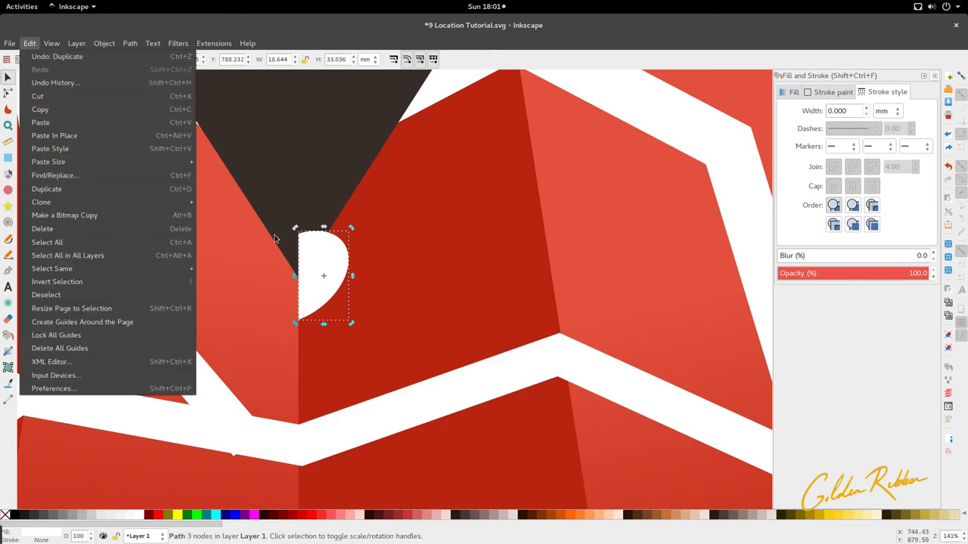
left_click(296, 265)
left_click(321, 284)
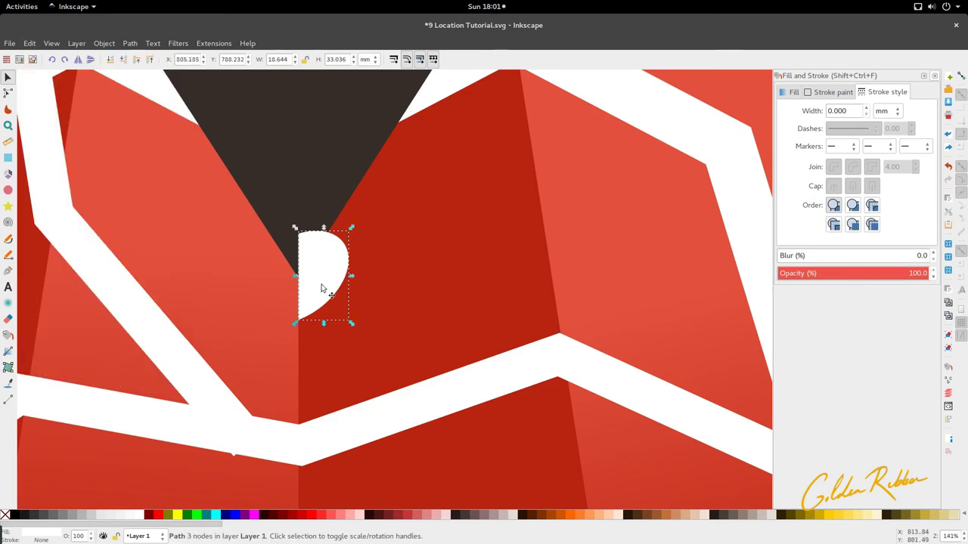
left_click(77, 59)
left_click_drag(310, 276, 270, 281)
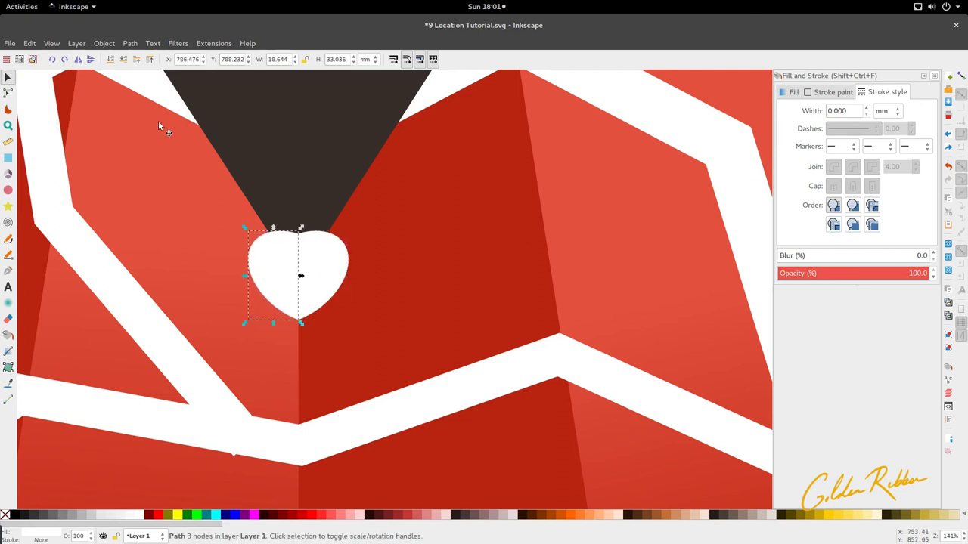
- Lower both white halves in the stacking order so they sit behind the dark pin's tip
left_click(123, 60)
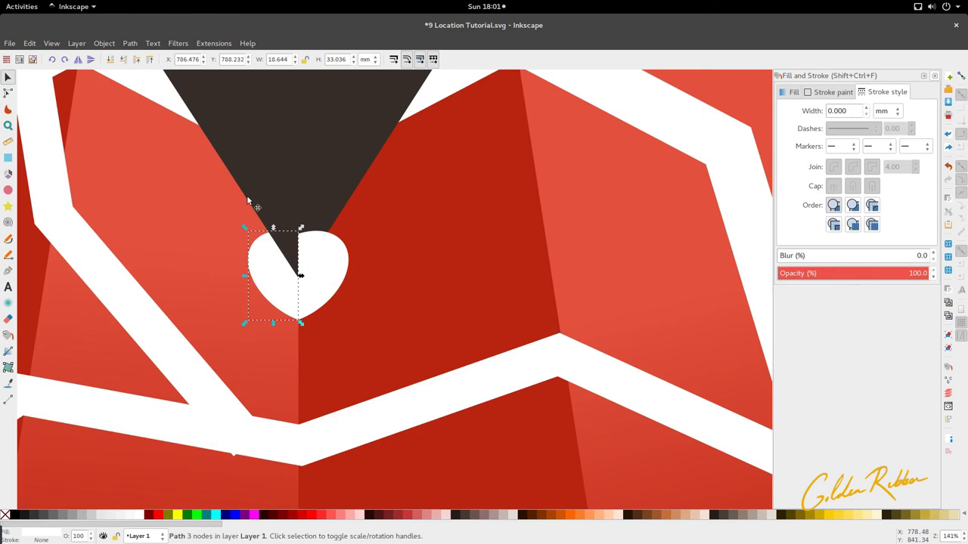
left_click(343, 291)
left_click(123, 60)
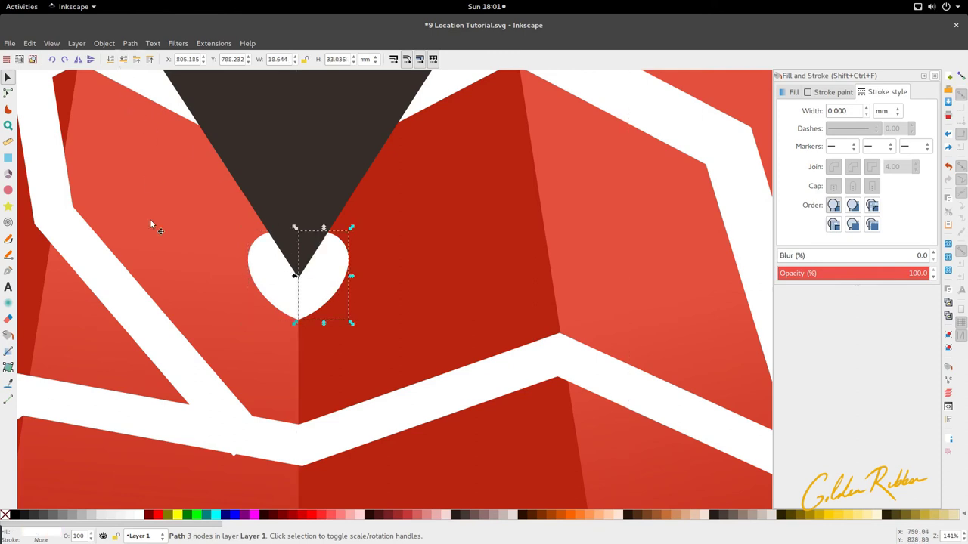
left_click(324, 309)
scroll(324, 309, "down", 4, "ctrl")
scroll(324, 309, "up", 3, "ctrl")
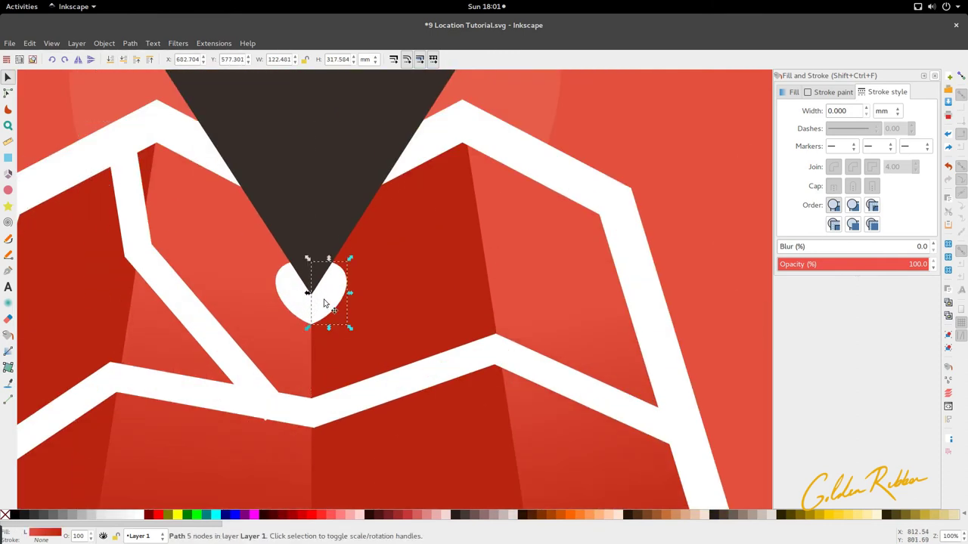
left_click(298, 298)
scroll(317, 296, "down", 1, "ctrl")
scroll(328, 233, "down", 3, "ctrl")
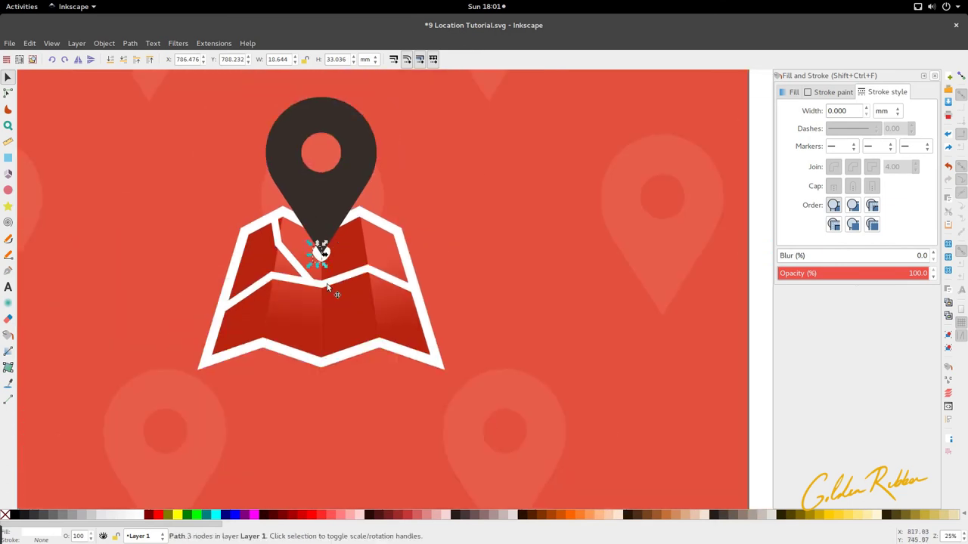
- Try filling the right half of the white marker with the dark red #bb2511 sampled from the map panel
scroll(331, 249, "up", 2, "ctrl")
left_click_drag(321, 257, 369, 253)
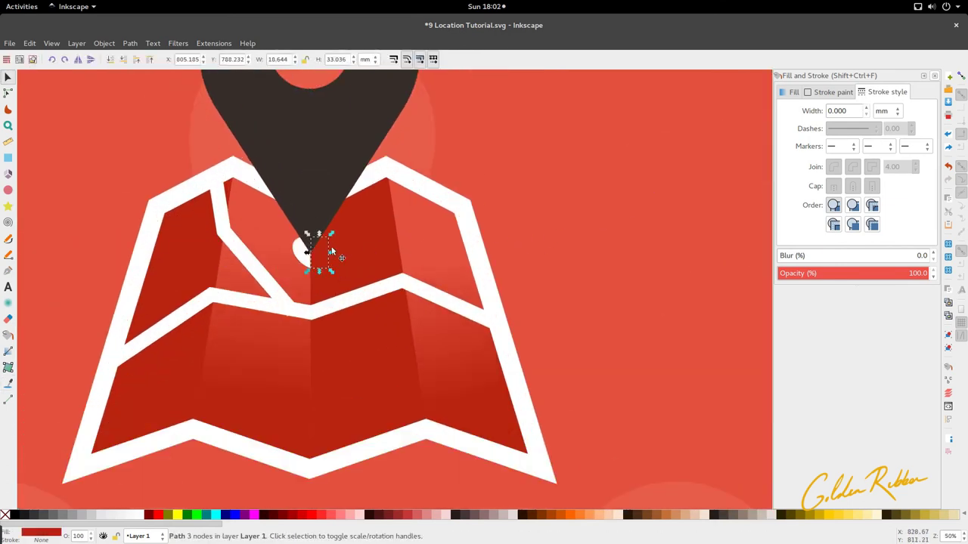
scroll(331, 250, "up", 2, "ctrl")
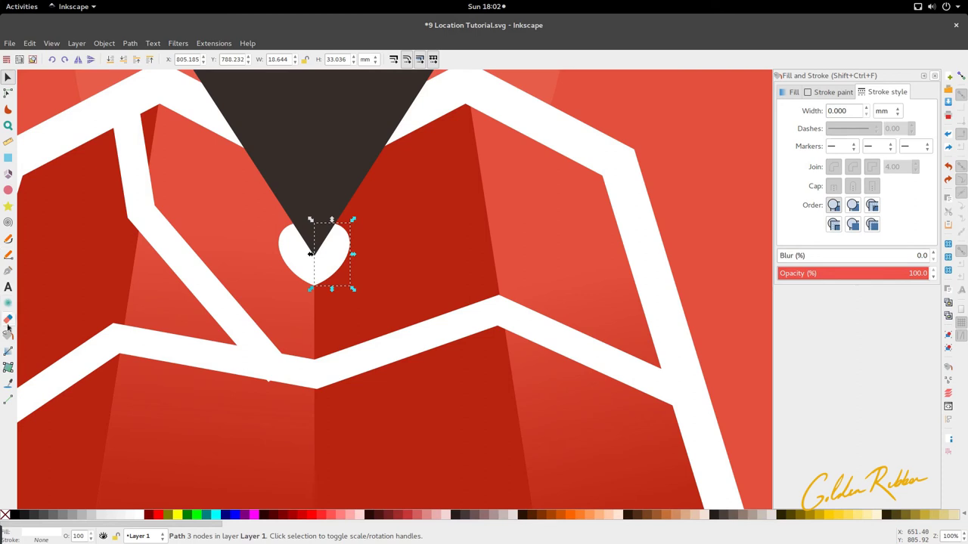
left_click(8, 383)
scroll(302, 274, "down", 2)
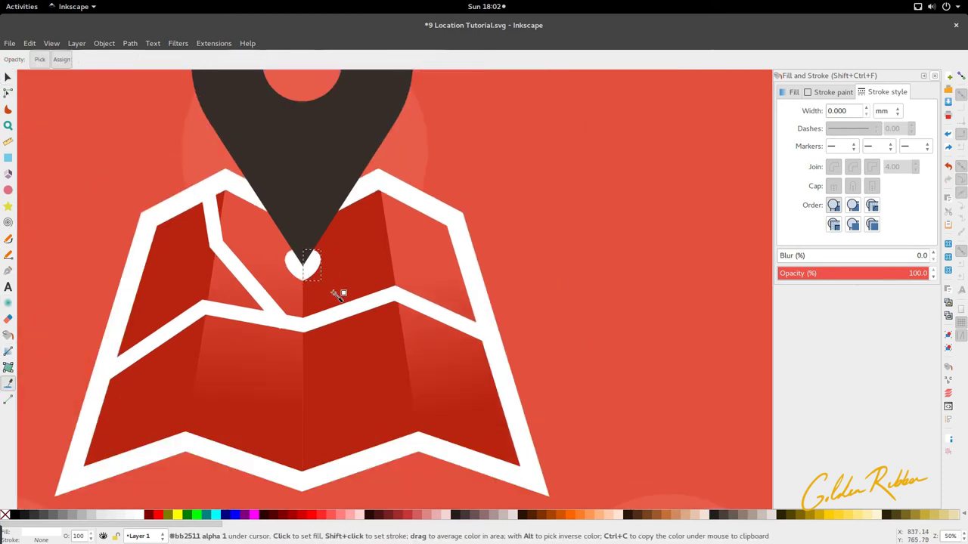
left_click(340, 279)
key("s")
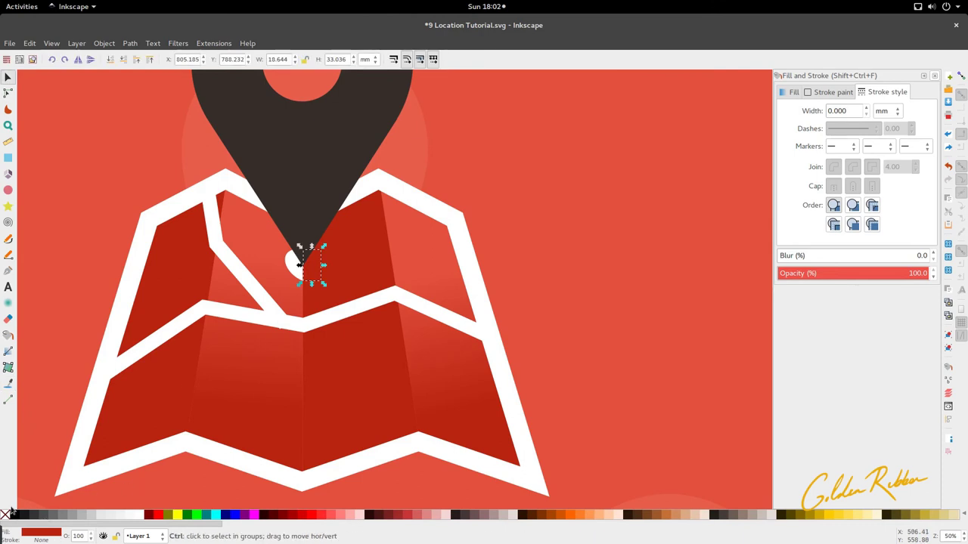
- Fill the marker's right half with 20% Gray after trying other greys
left_click(121, 515)
left_click(46, 516)
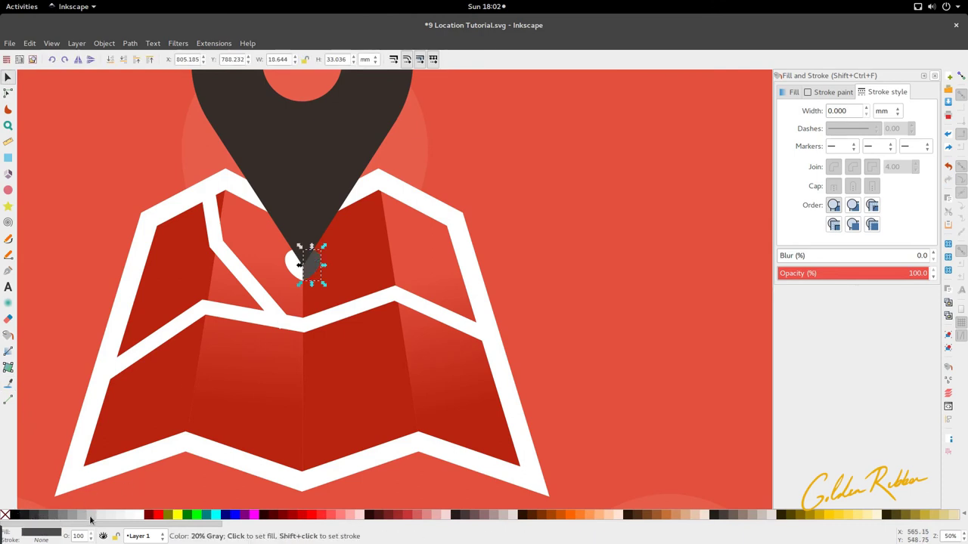
left_click(107, 515)
left_click(92, 516)
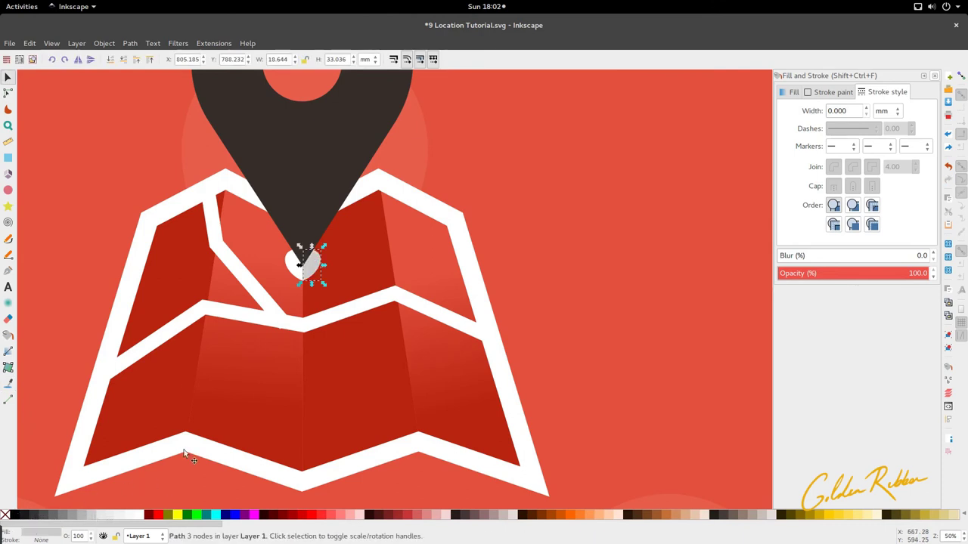
- Examine the two-tone marker under the pin's tip, both up close and within the whole illustration
left_click(227, 431)
scroll(344, 265, "down", 3)
left_click(321, 403)
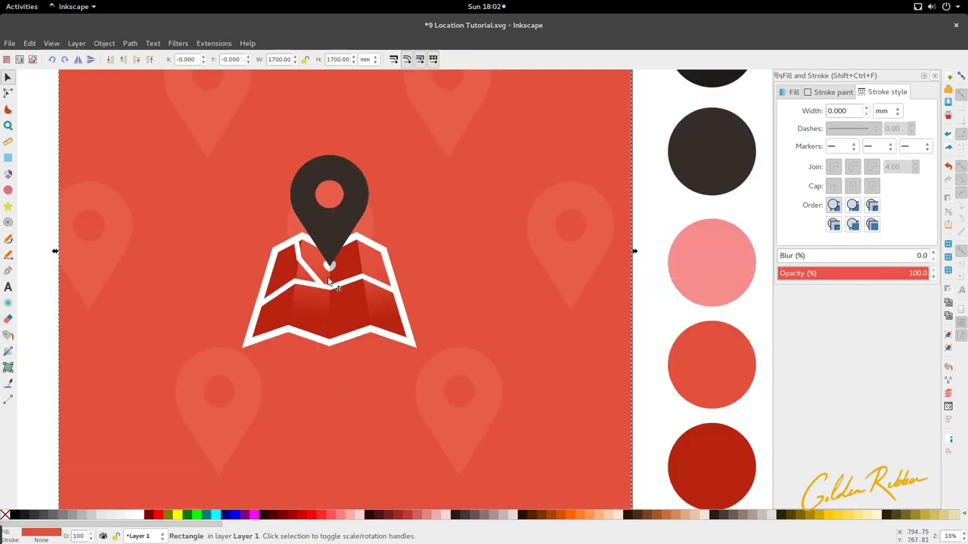
scroll(335, 265, "up", 4)
scroll(326, 269, "down", 3)
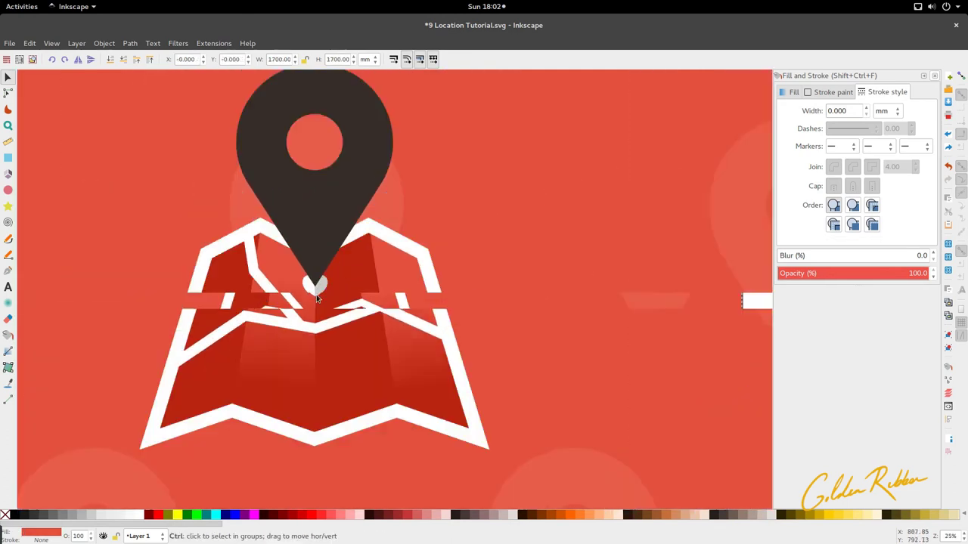
scroll(326, 276, "up", 3)
scroll(325, 282, "down", 3)
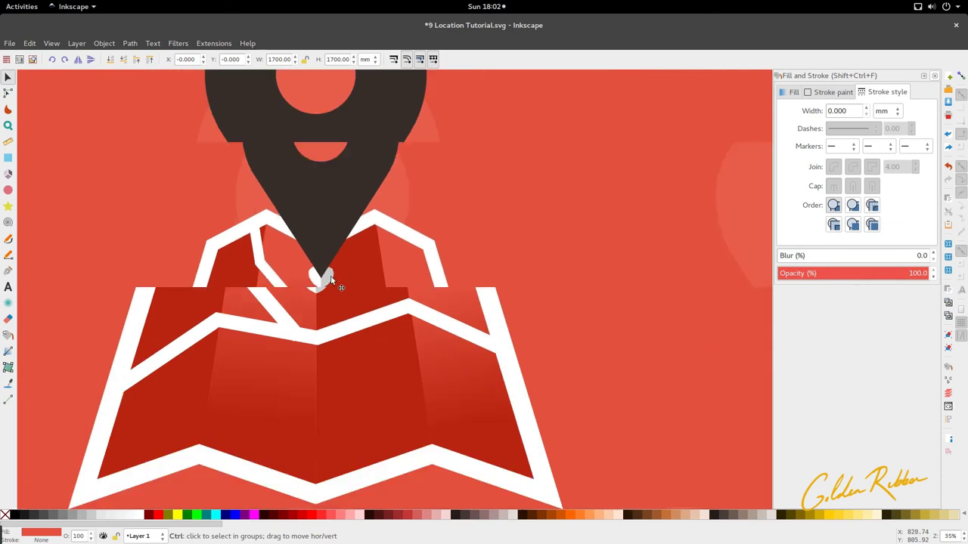
scroll(331, 281, "up", 3)
scroll(330, 281, "up", 1)
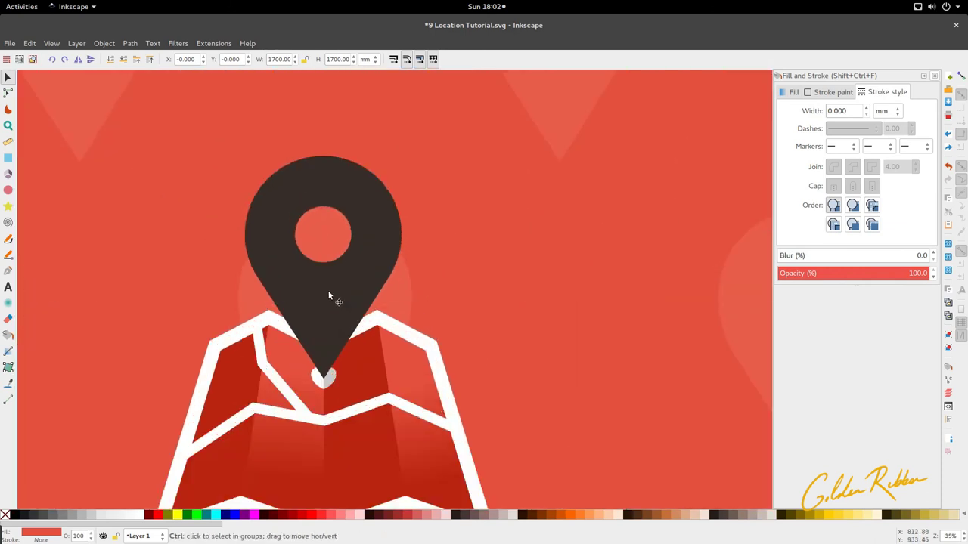
- Duplicate the dark pin in place and inset the copy to about 229 mm wide
left_click(330, 310, "ctrl")
scroll(360, 268, "up", 1)
scroll(357, 266, "down", 1)
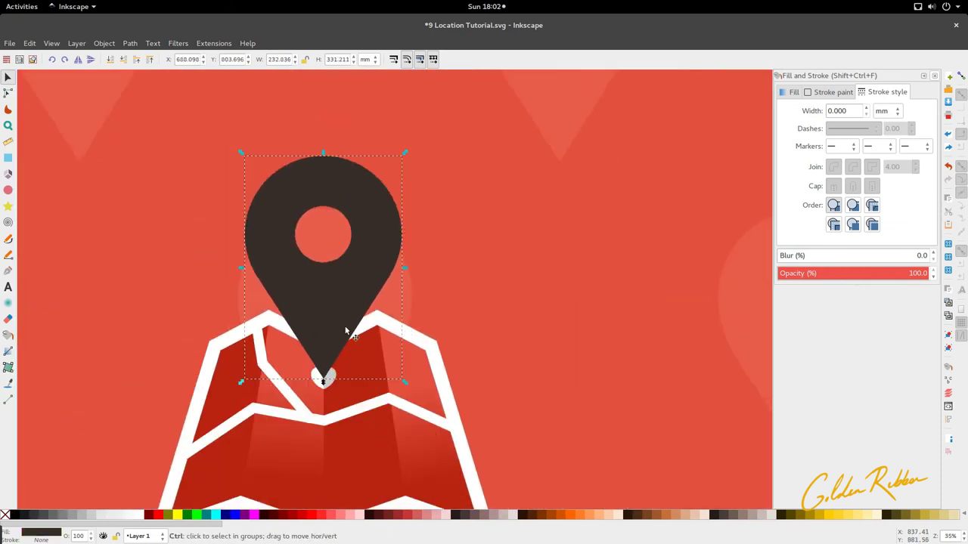
left_click_drag(357, 307, 182, 314)
key("ctrl+z")
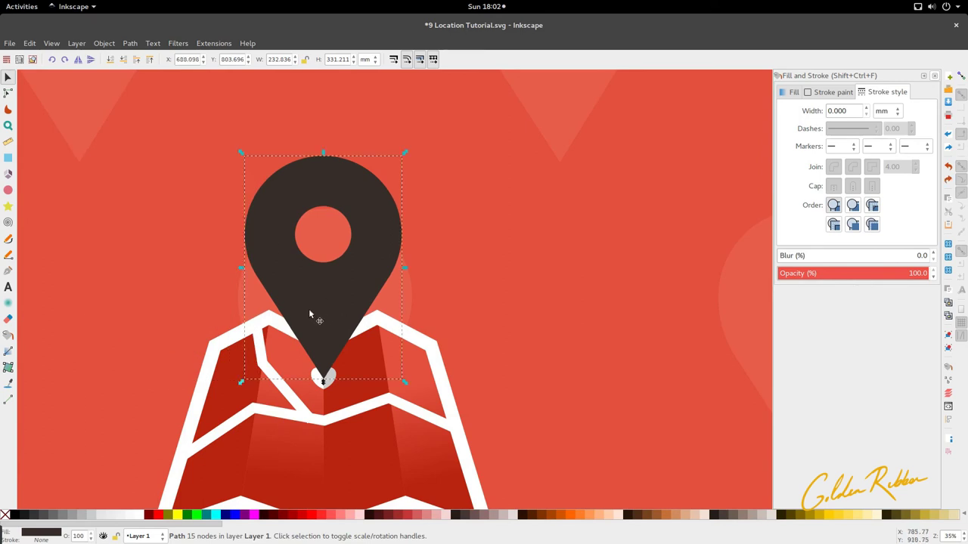
scroll(343, 294, "up", 2)
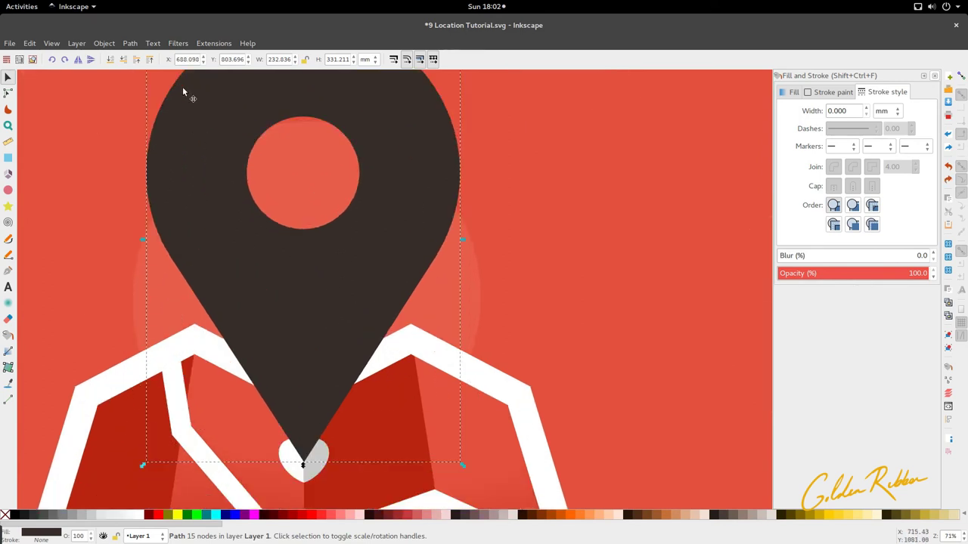
left_click(130, 44)
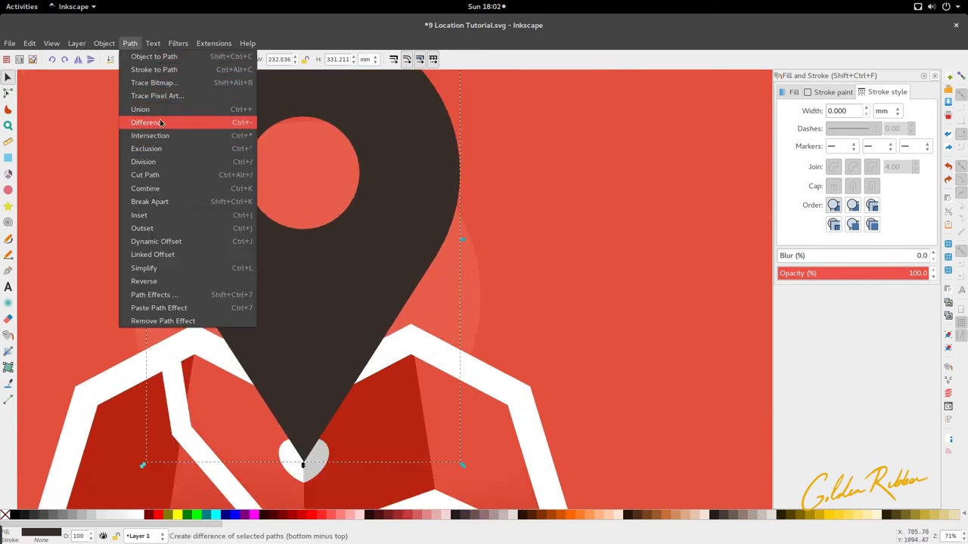
left_click(155, 214)
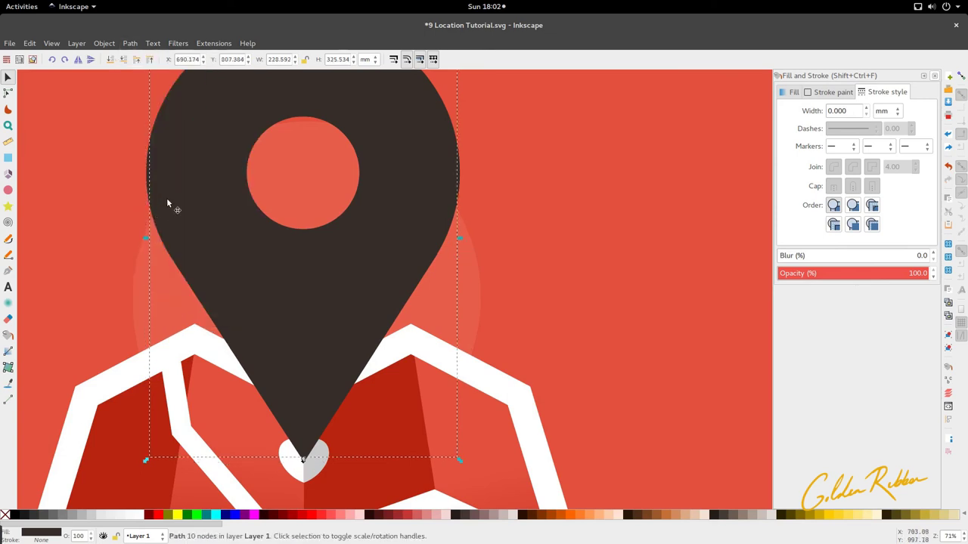
- Inset the dark pin copy two more times to about 221 mm wide
left_click(130, 43)
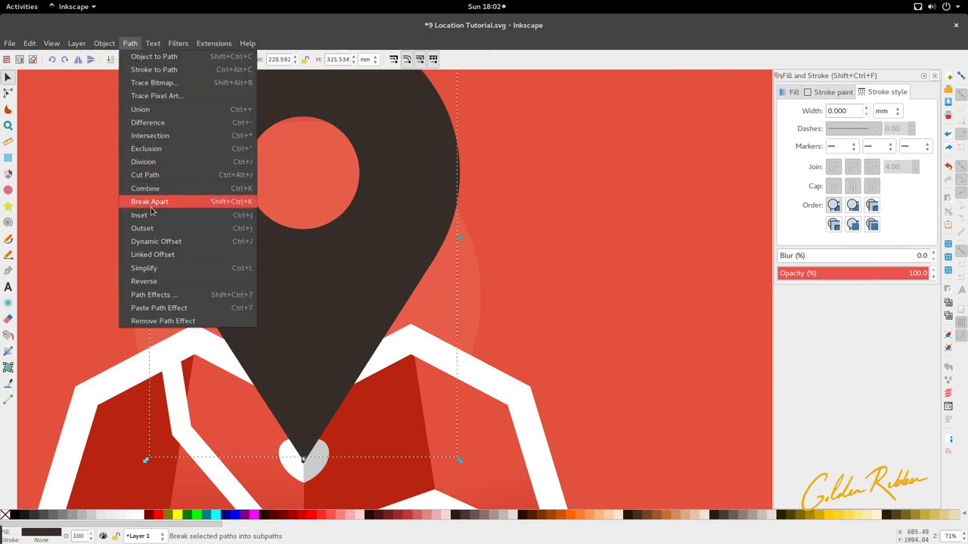
left_click(154, 215)
left_click(130, 43)
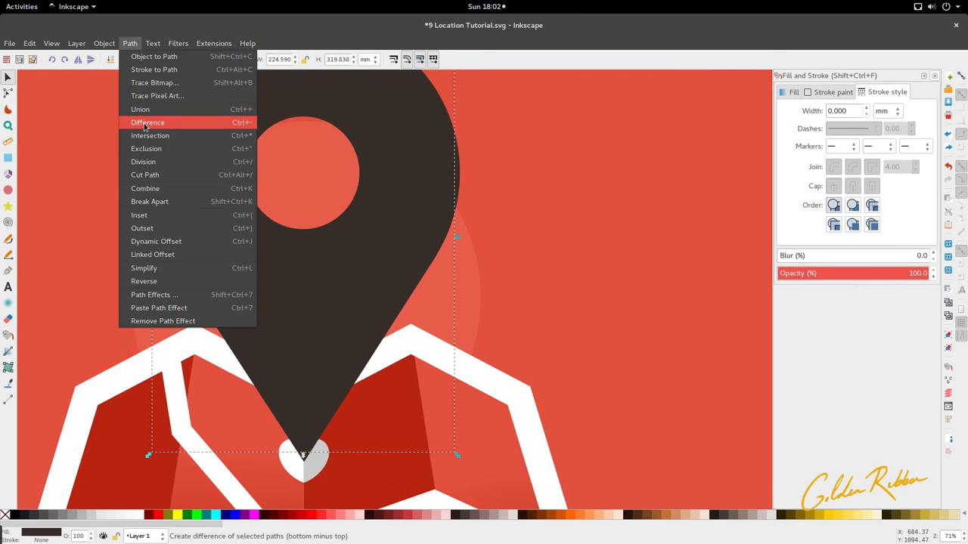
left_click(155, 215)
key("5")
key("d")
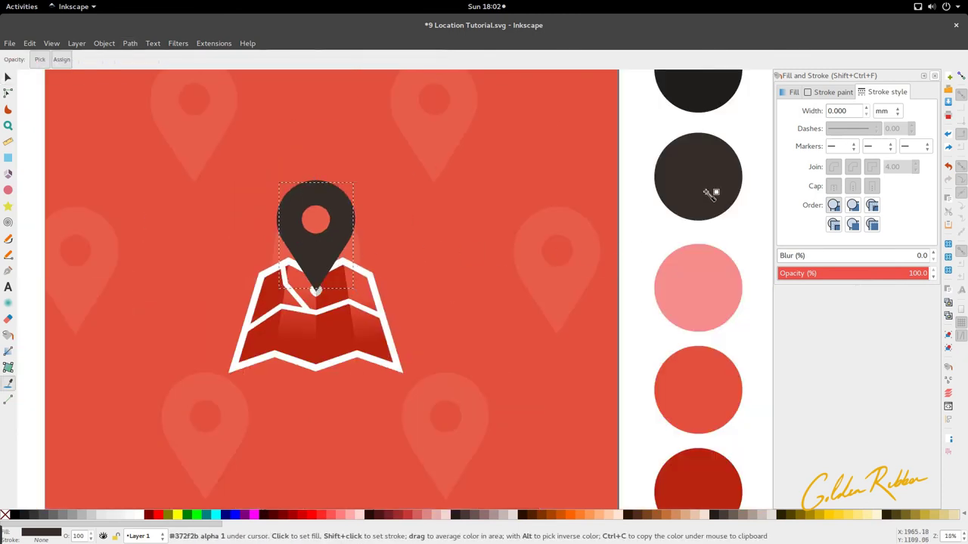
key("s")
scroll(310, 195, "up", 2)
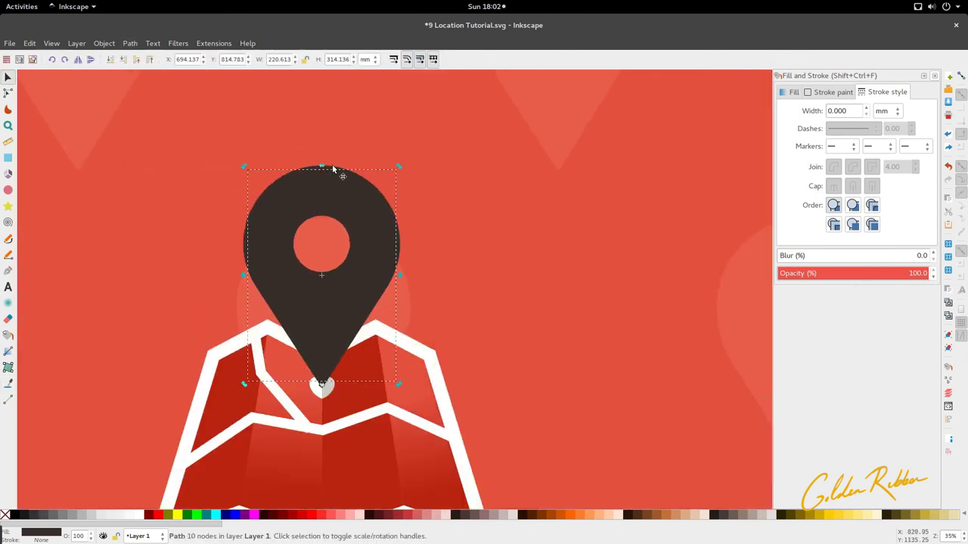
- Fill the larger pin behind the inset copy with the near-black #201e1c sampled from the palette circle
key("4")
key("d")
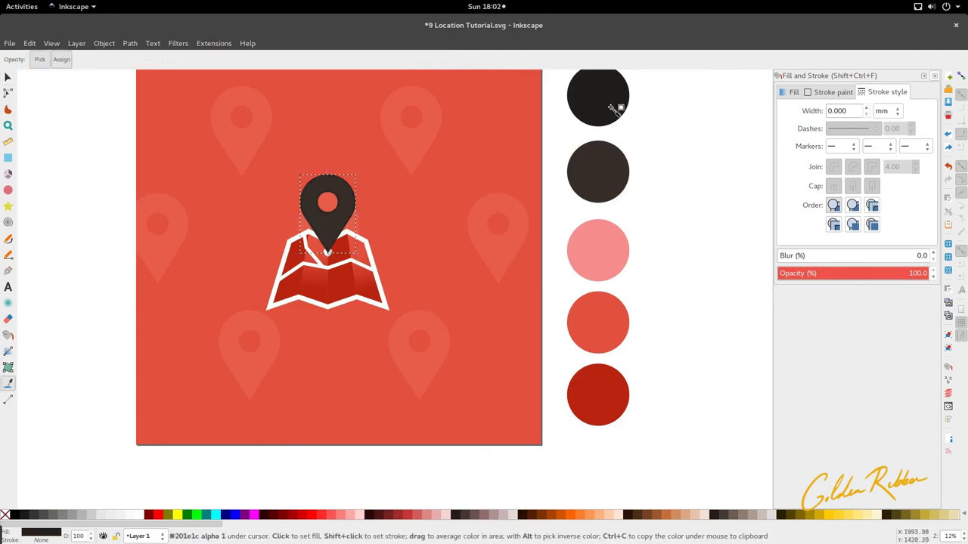
key("s")
scroll(311, 206, "up", 3)
scroll(311, 205, "up", 1)
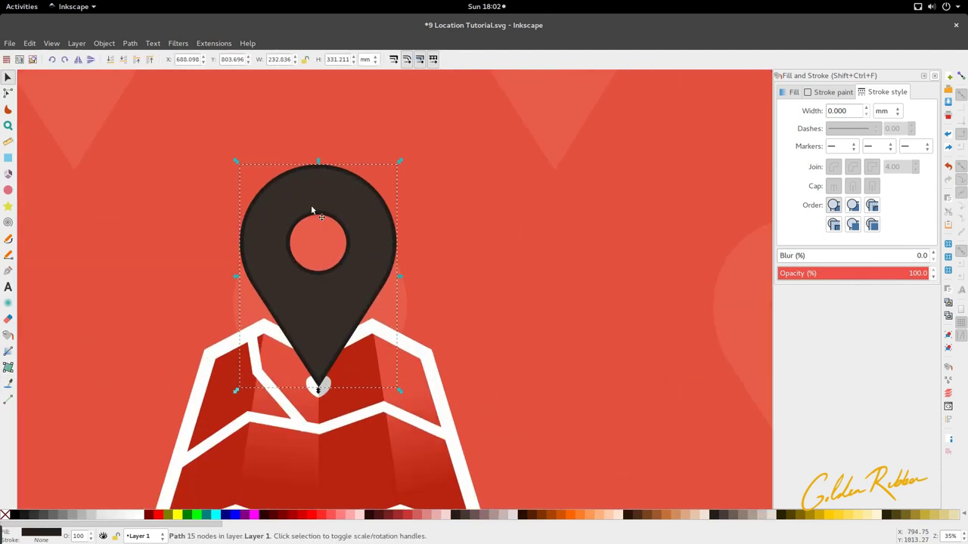
- Draw a near-black circle over the pin's upper-left part and enlarge it to about 275 mm across
left_click(7, 190)
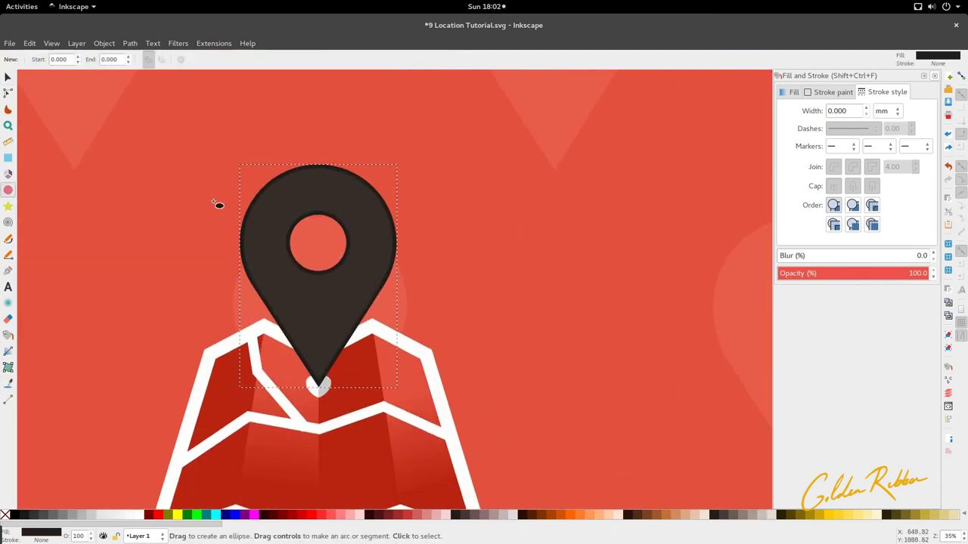
left_click_drag(109, 187, 205, 279)
key("s")
mouse_move(151, 253)
left_mouse_down()
mouse_move(195, 274)
mouse_move(309, 283)
mouse_move(292, 272)
left_mouse_up()
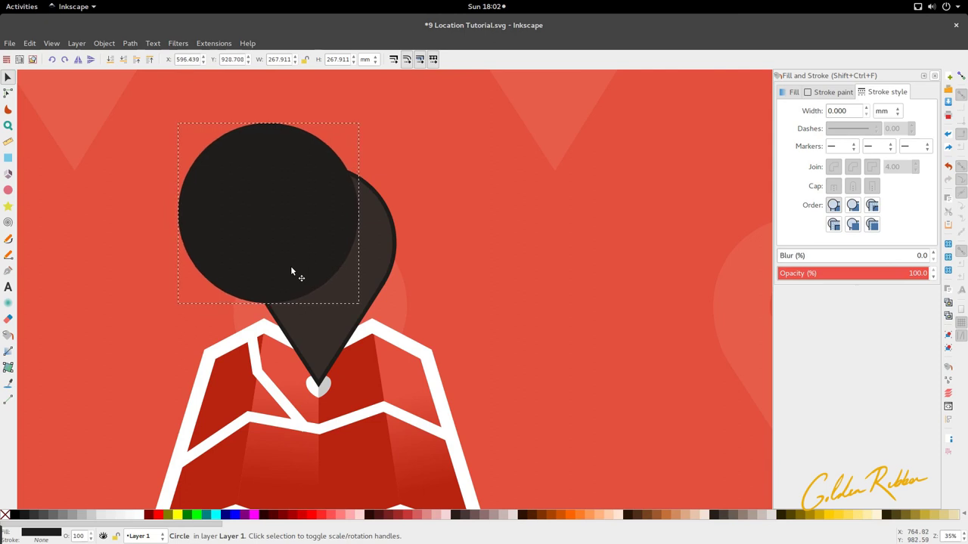
left_click_drag(361, 306, 365, 311)
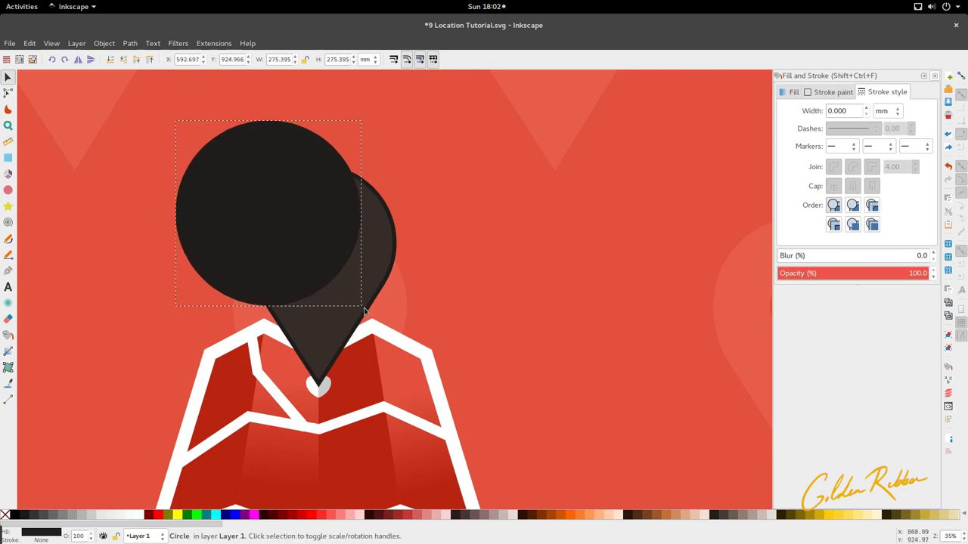
- Try subtracting the circle from the inset brown pin with Difference and check the two-tone shading
left_click(378, 264, "shift")
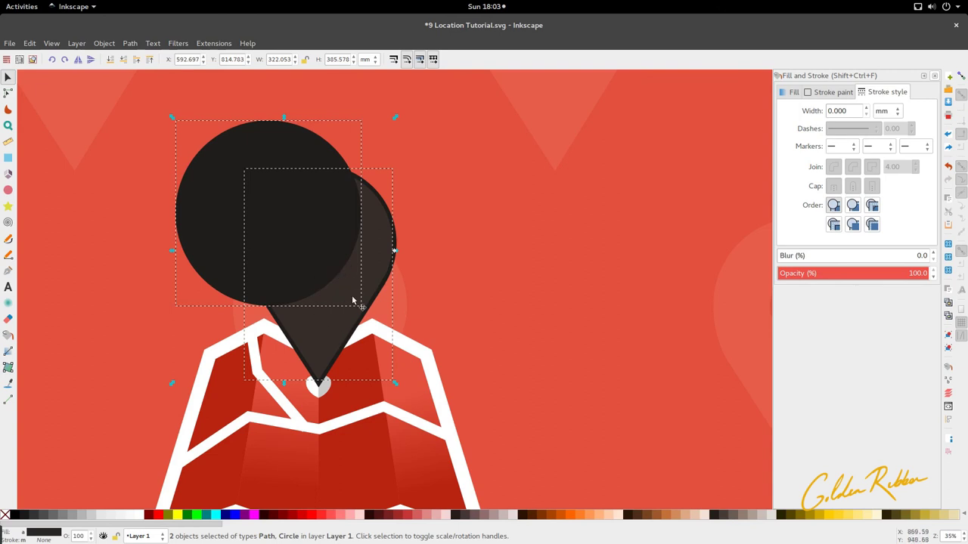
left_click_drag(342, 301, 187, 306)
key("ctrl+z")
left_click(130, 43)
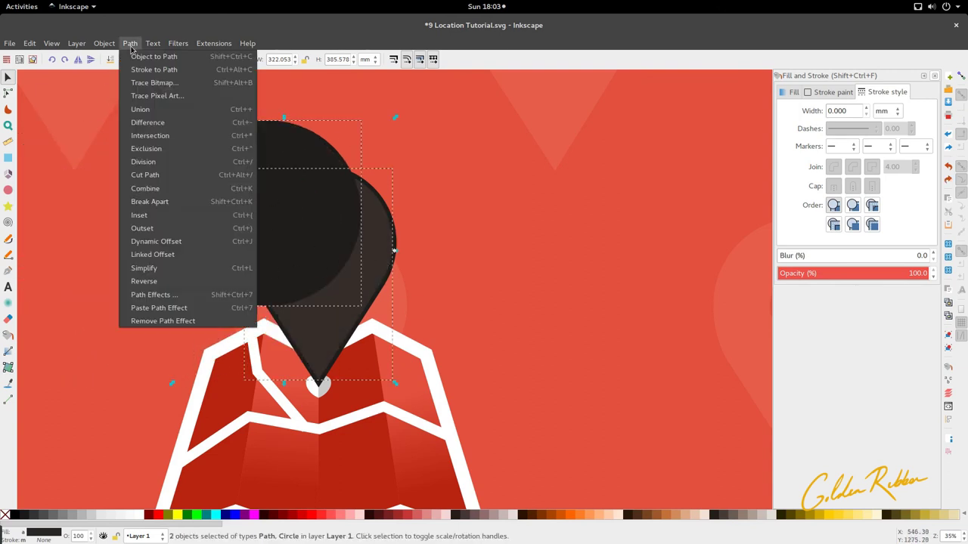
left_click(142, 124)
left_click(151, 223)
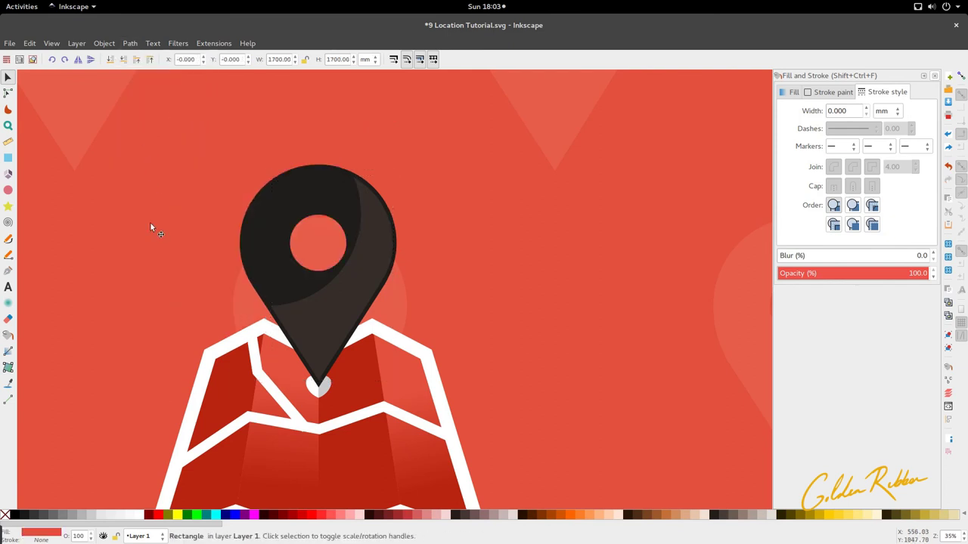
scroll(270, 240, "down", 2)
scroll(302, 248, "up", 1)
left_click(302, 248)
scroll(302, 265, "down", 1)
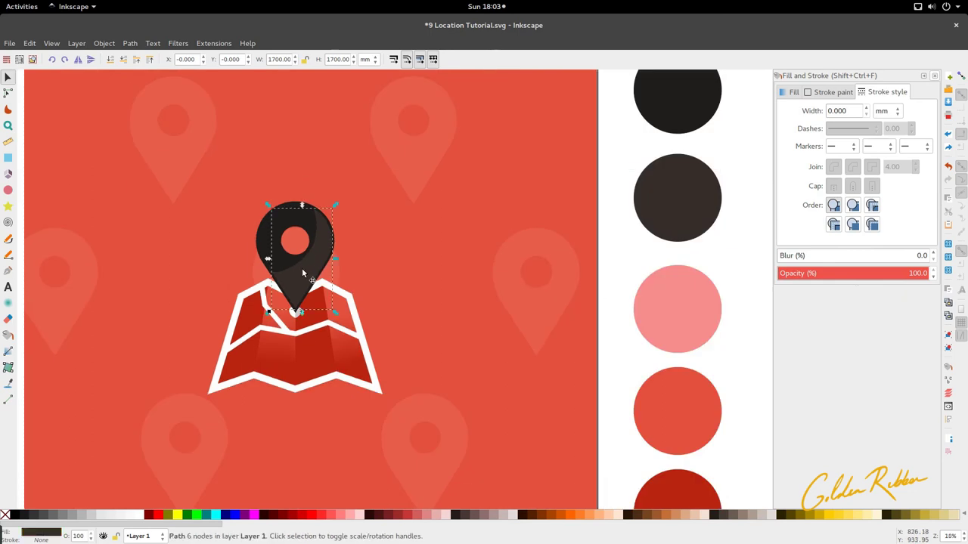
scroll(242, 270, "up", 2)
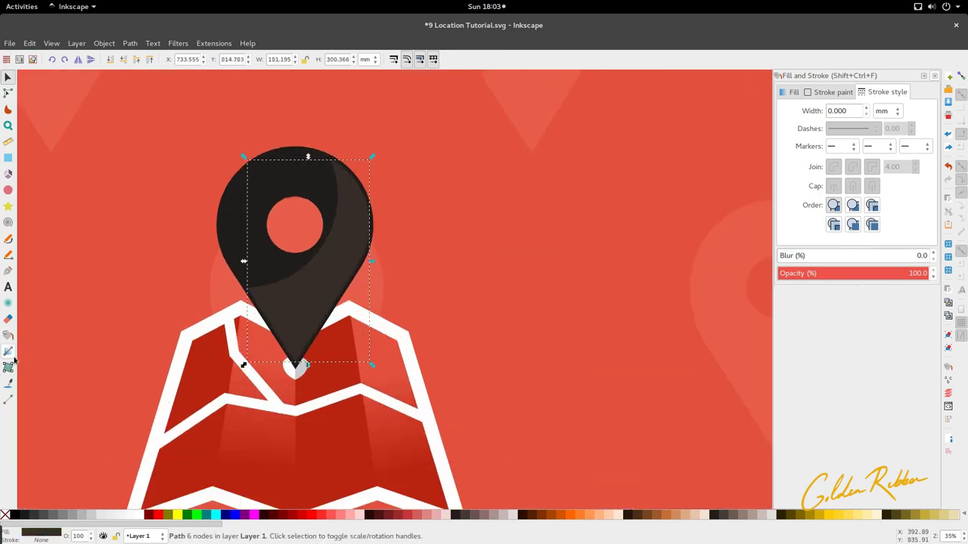
key("ctrl+z")
- Move the circle slightly up and to the left, and subtract it from the inset brown pin with Difference
scroll(402, 210, "down", 1)
left_click_drag(334, 220, 324, 208)
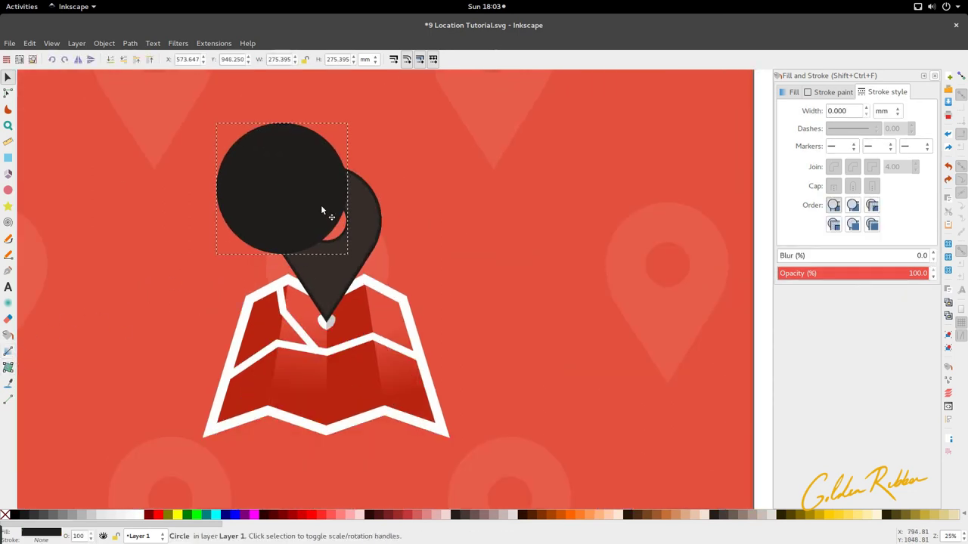
left_click(364, 258, "shift")
left_click(130, 43)
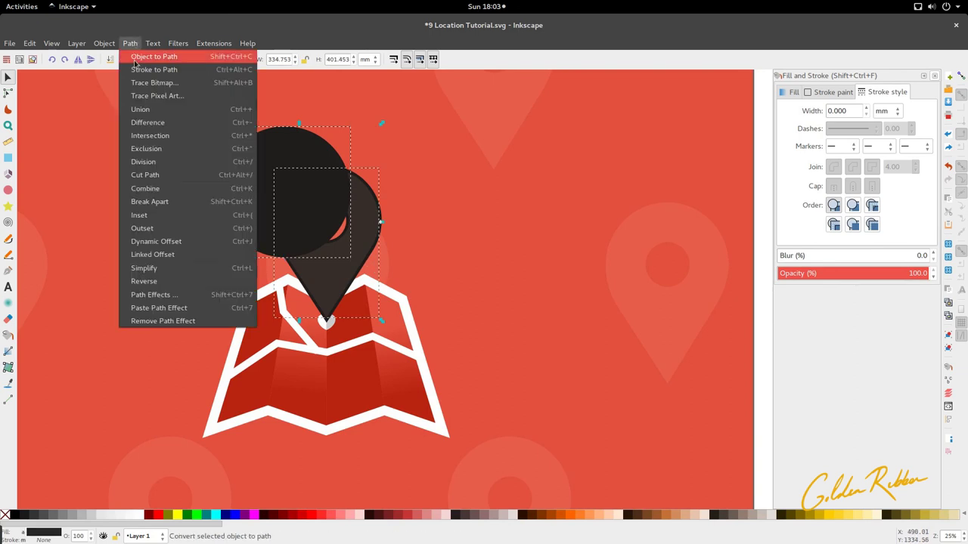
left_click(152, 124)
left_click(234, 261)
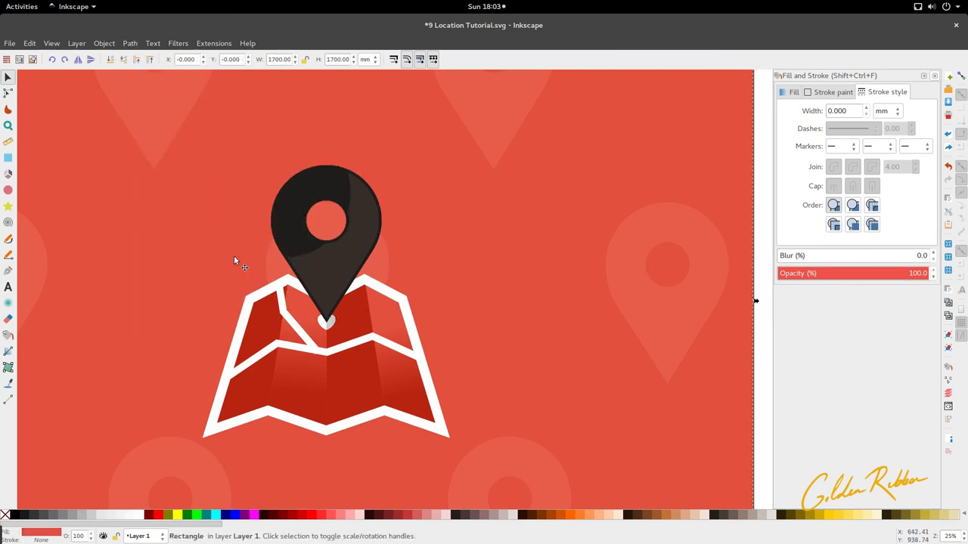
- Apply a linear gradient to the pin's brown highlight, fading from its upper right to transparent near the tip
left_click(8, 351)
left_click_drag(368, 203, 358, 257)
key("ctrl+z")
left_click_drag(370, 204, 363, 247)
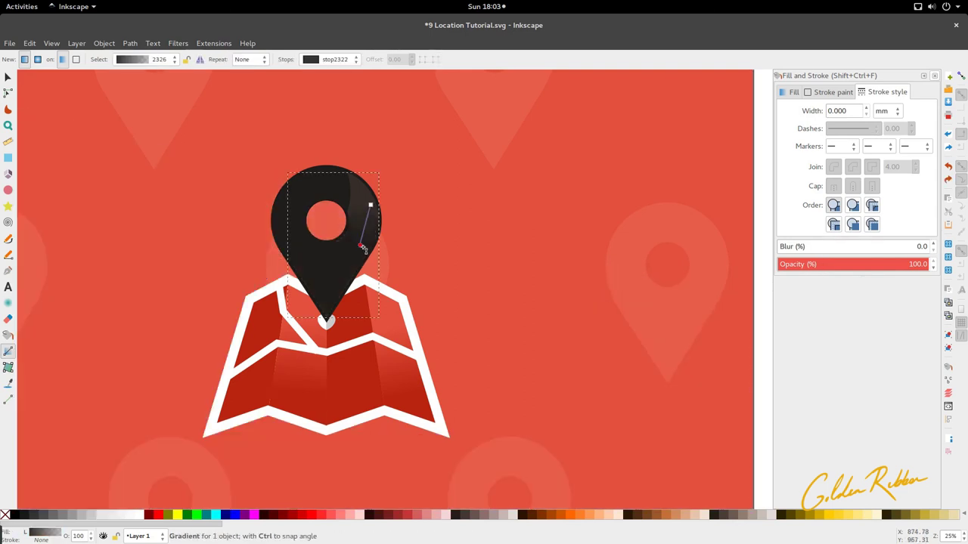
left_click_drag(348, 299, 349, 299)
key("s")
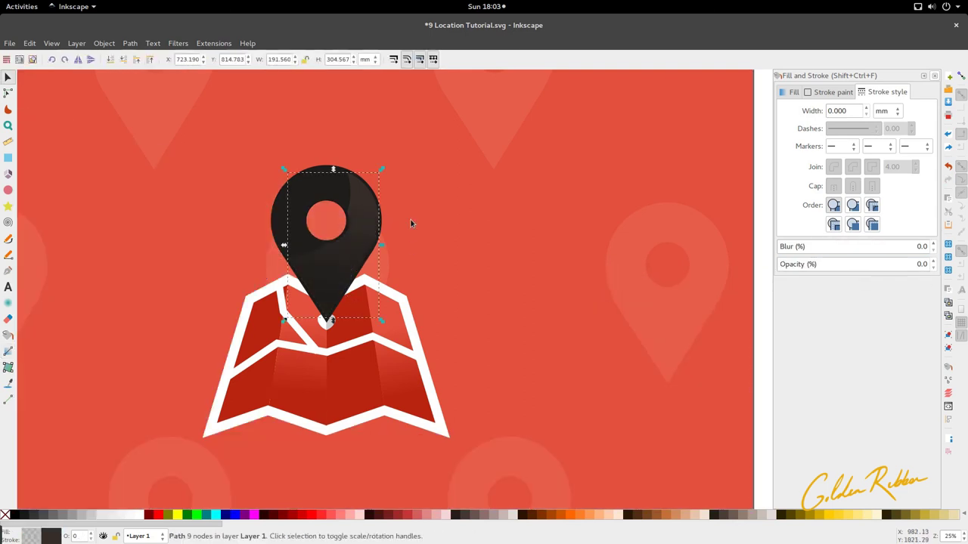
left_click(413, 222)
scroll(365, 216, "down", 2)
scroll(364, 219, "up", 1)
scroll(344, 297, "up", 4, "ctrl")
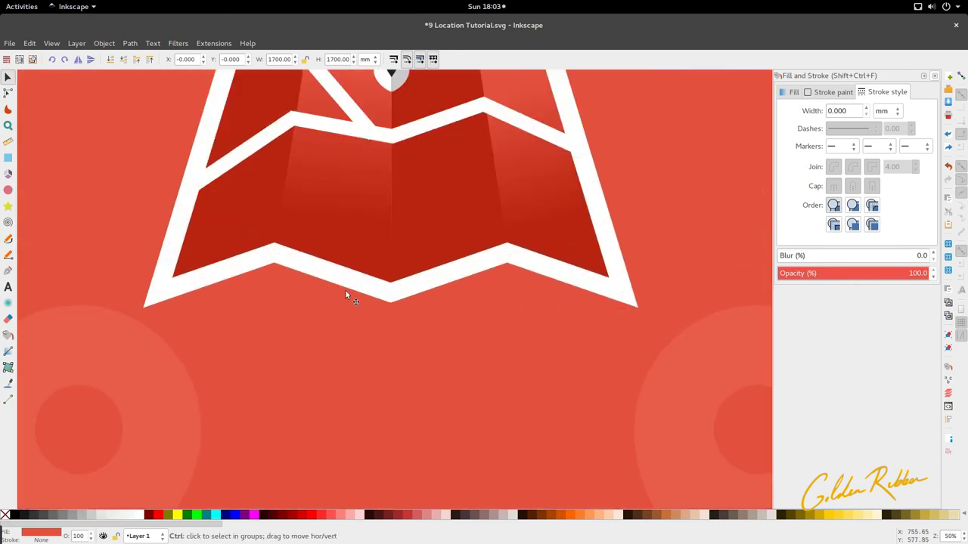
left_click(380, 281, "ctrl")
left_click(349, 244, "ctrl")
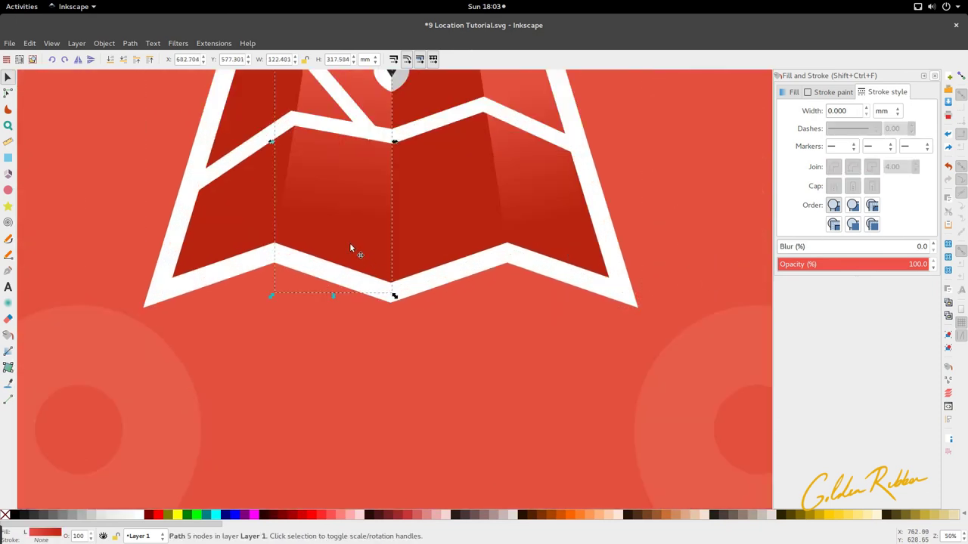
left_click(252, 215, "ctrl")
left_click_drag(324, 270, 325, 299)
key("Delete")
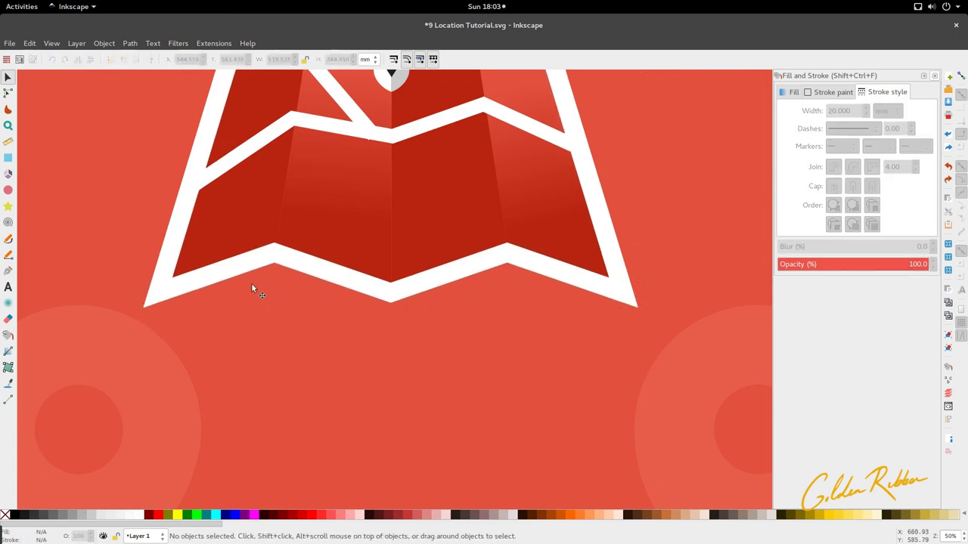
- Try shifting the map's white outline down slightly and raising it above the pin
left_click_drag(240, 272, 239, 276)
scroll(317, 193, "up", 6)
scroll(317, 194, "down", 10)
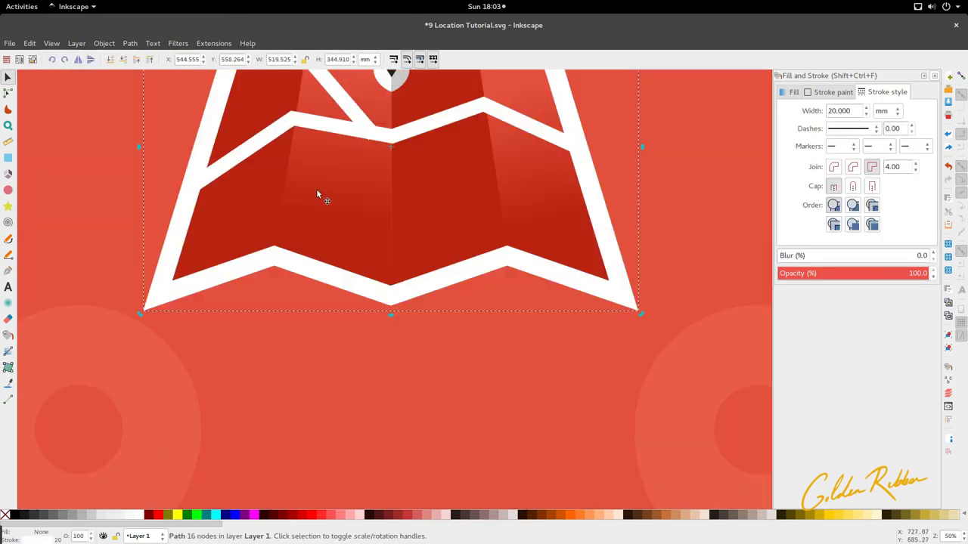
scroll(317, 194, "up", 2)
key("ctrl+z")
key("Home")
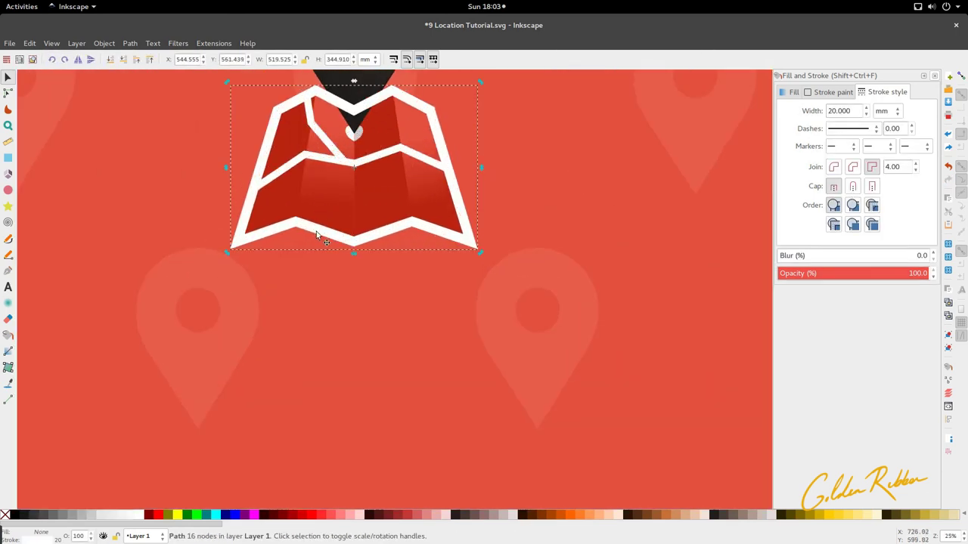
key("ctrl+z")
- Duplicate the map's white outline and move the copy straight down by about 39 mm
left_click(319, 231)
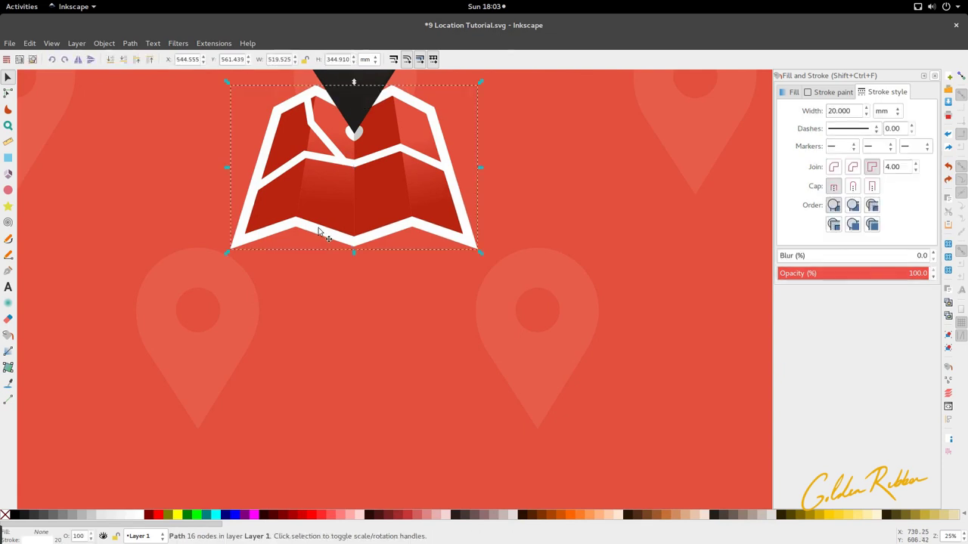
key("ctrl+d")
left_click_drag(319, 232, 321, 248)
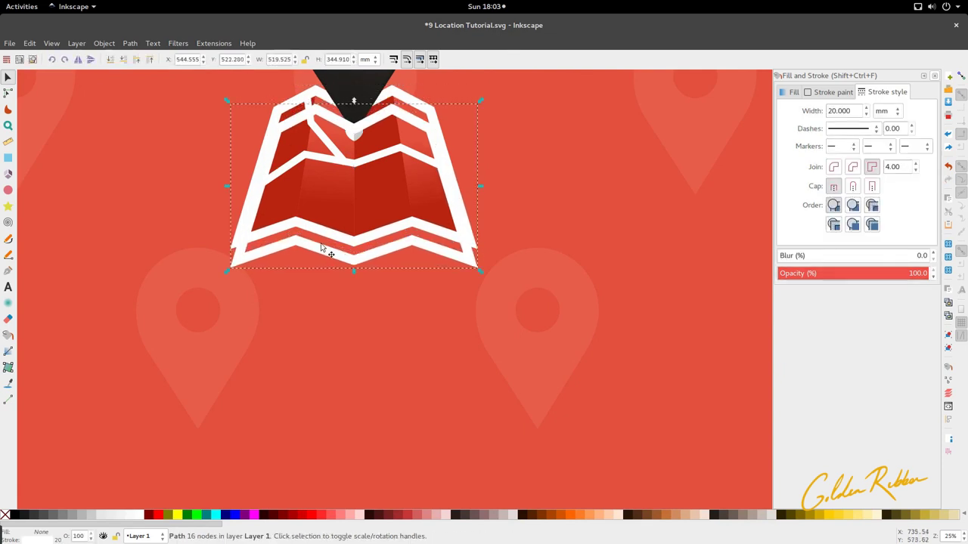
- Fill the outline copy with the dark red #bb2511 sampled from the map and remove its white stroke
key("d")
left_click(340, 211)
key("s")
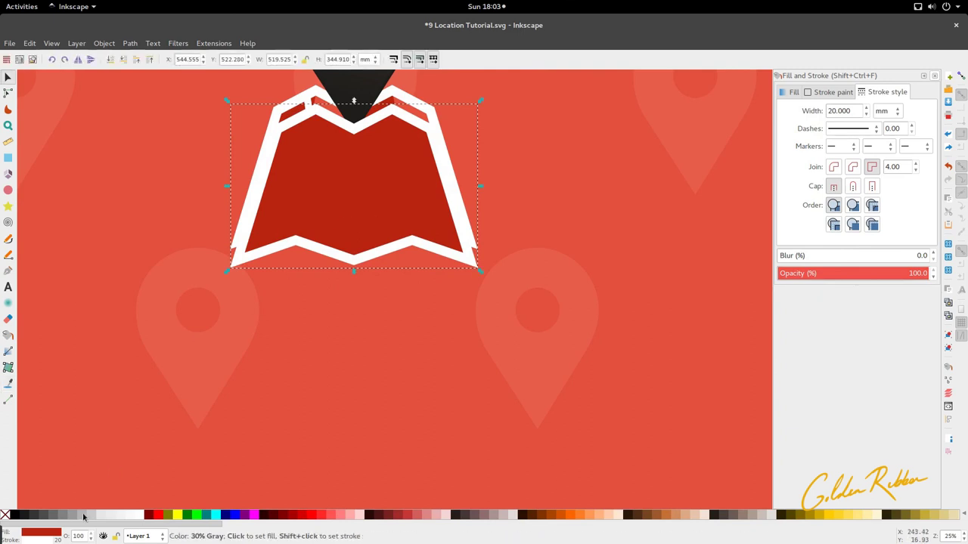
right_click(43, 539)
key("Escape")
right_click(43, 539)
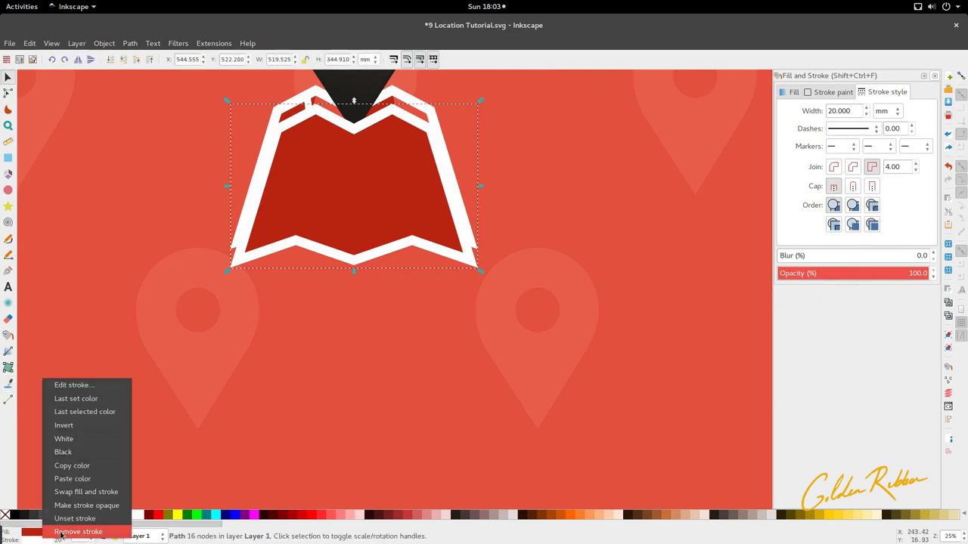
left_click(76, 527)
left_click(217, 415)
- Lower the dark red copy in the stacking order until it sits behind the map's panels and white outline
left_click(337, 246)
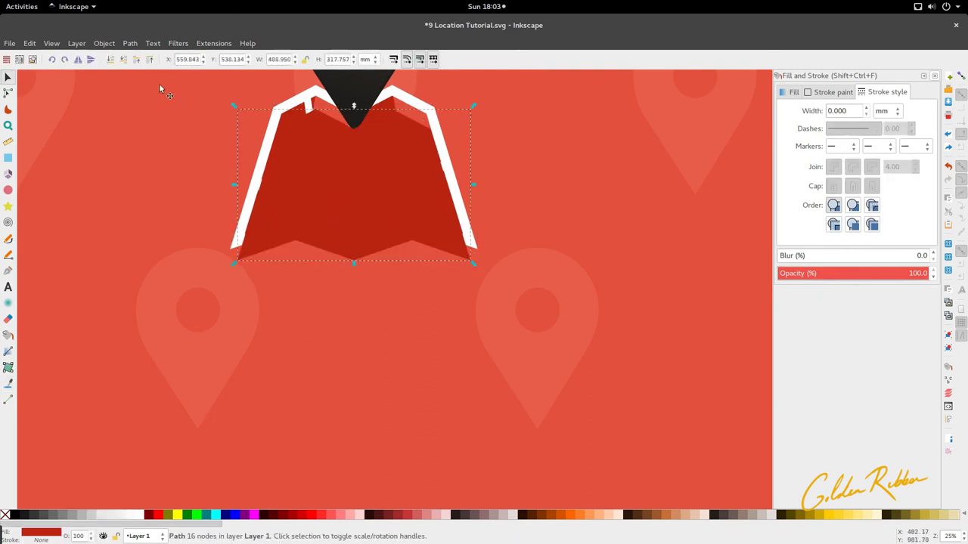
left_click(124, 59)
left_click(124, 59)
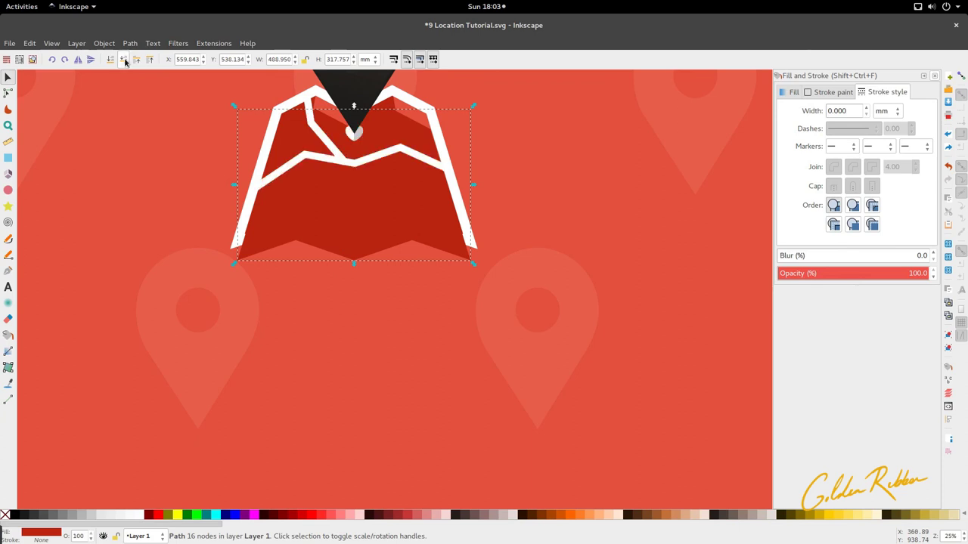
left_click(124, 60)
left_click(138, 62)
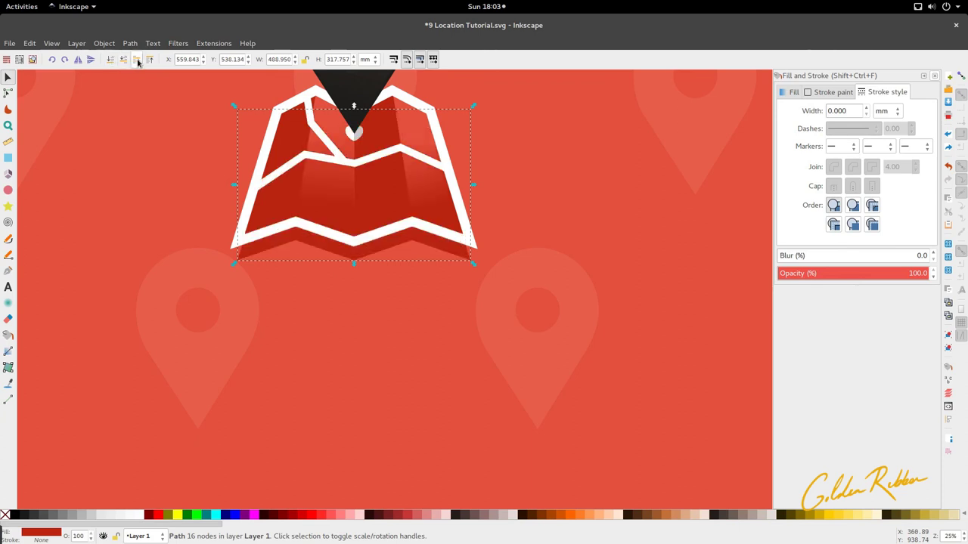
- Nudge the dark red shadow shape up by about 5 mm beneath the map's lower edge
scroll(350, 253, "up", 2)
key("shift+Up")
key("shift+Up")
key("shift+Down")
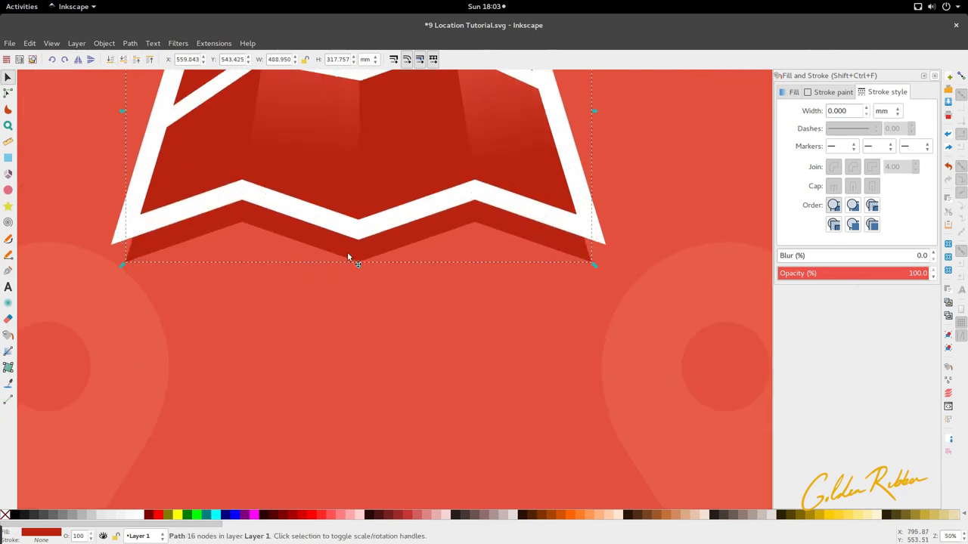
- Move the shadow shape's two lower outer corner nodes up about 22 mm to meet the white outline's bottom corners
key("n")
left_click_drag(123, 264, 121, 243)
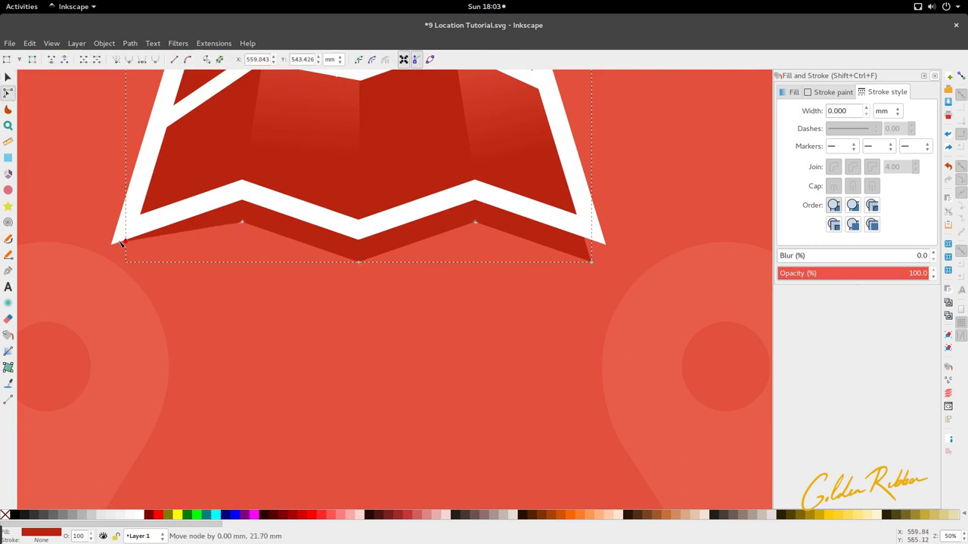
left_click_drag(592, 263, 574, 246)
key("ctrl+z")
left_click(594, 268)
left_click(591, 261)
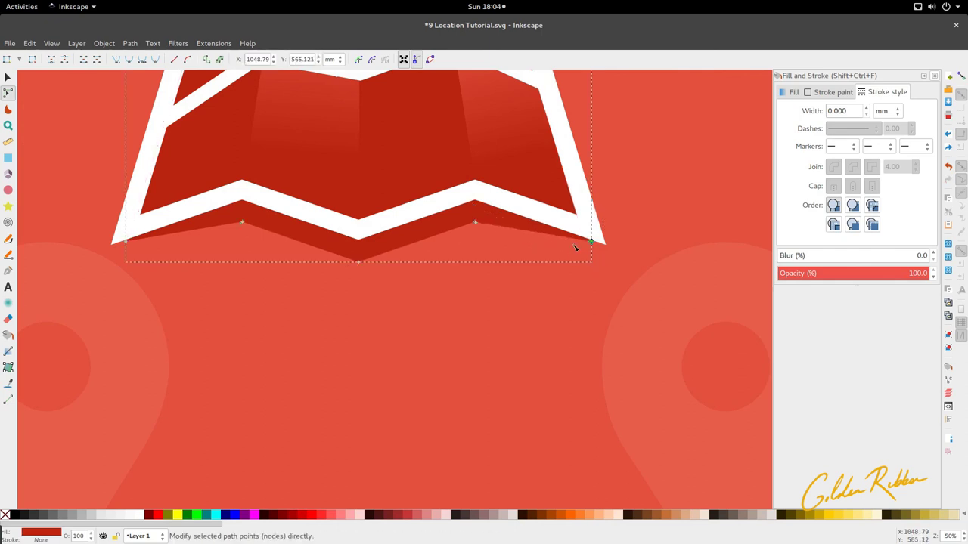
- Fill the shadow shape beneath the map with dark grey #333333 and lower its opacity to 14.8%
key("s")
scroll(426, 255, "down", 5)
scroll(425, 255, "up", 1)
key("d")
scroll(414, 257, "up", 2)
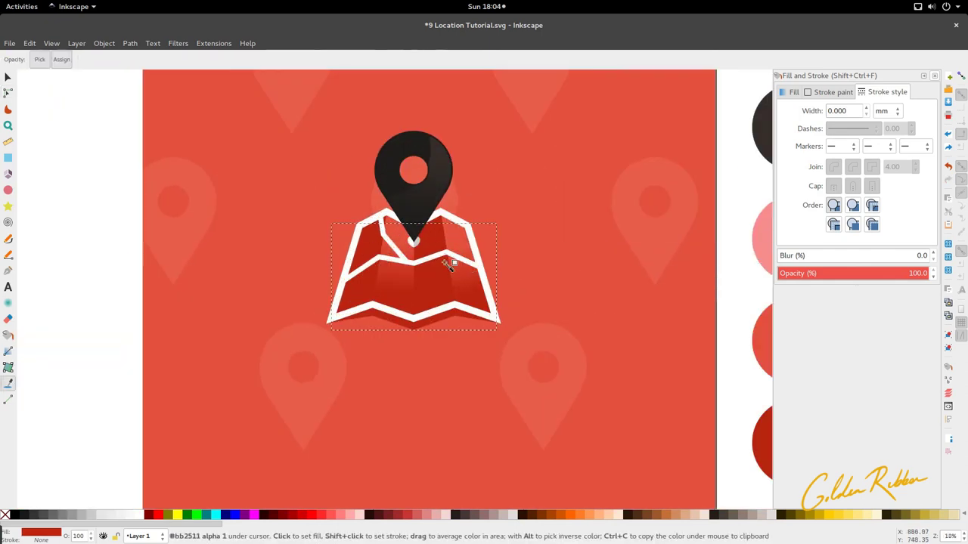
left_click(53, 516)
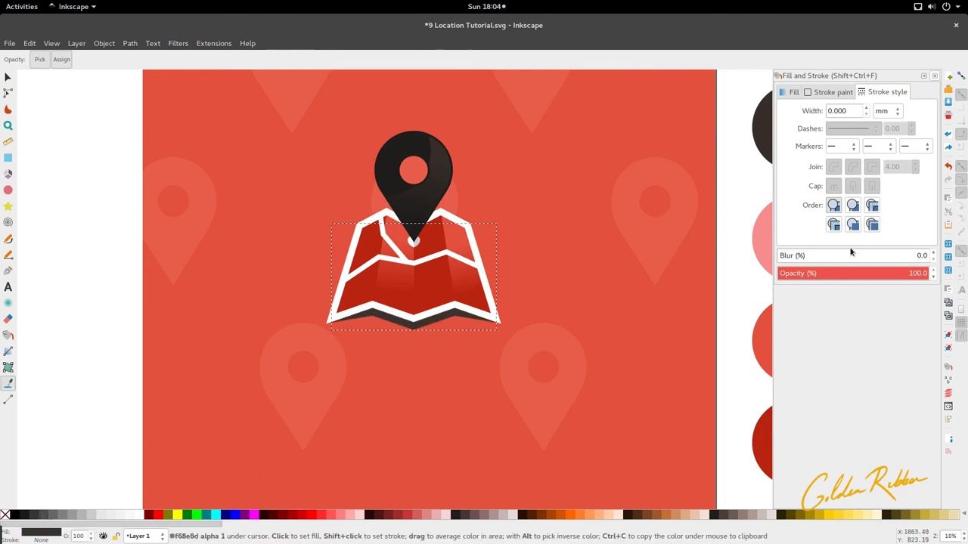
left_click(786, 92)
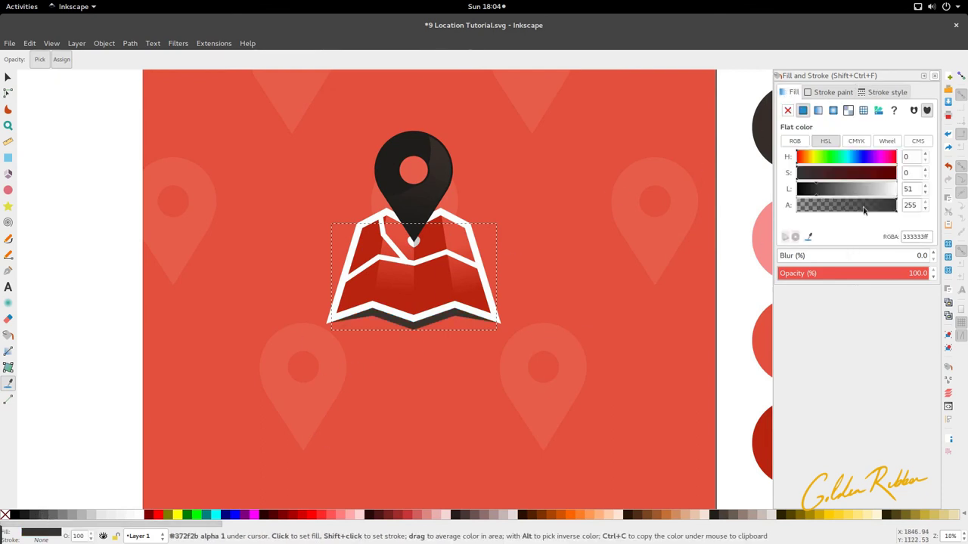
left_click(845, 273)
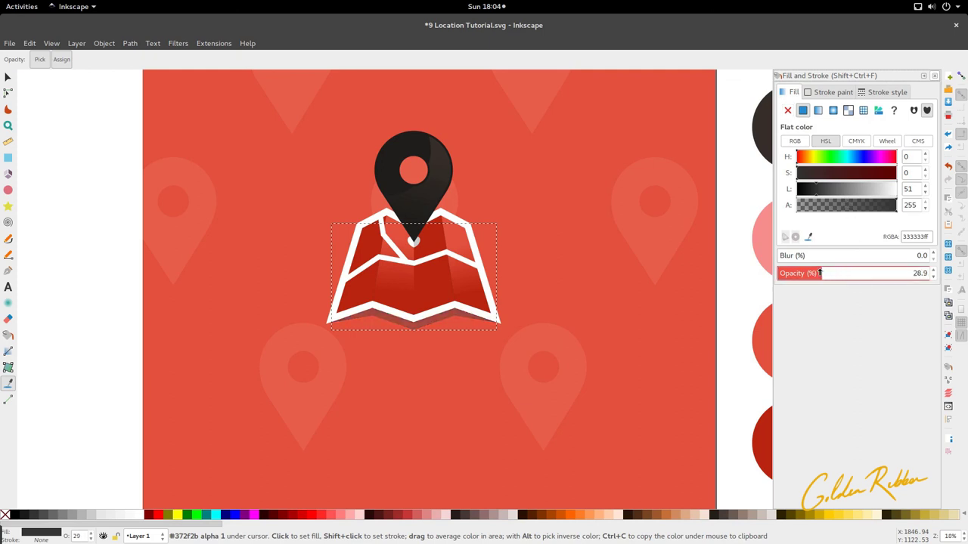
left_click_drag(817, 274, 799, 273)
- Move the shadow shape's bottom centre node straight up about 21 mm, closer to the white outline's lower fold
scroll(339, 300, "up", 2)
left_click(8, 77)
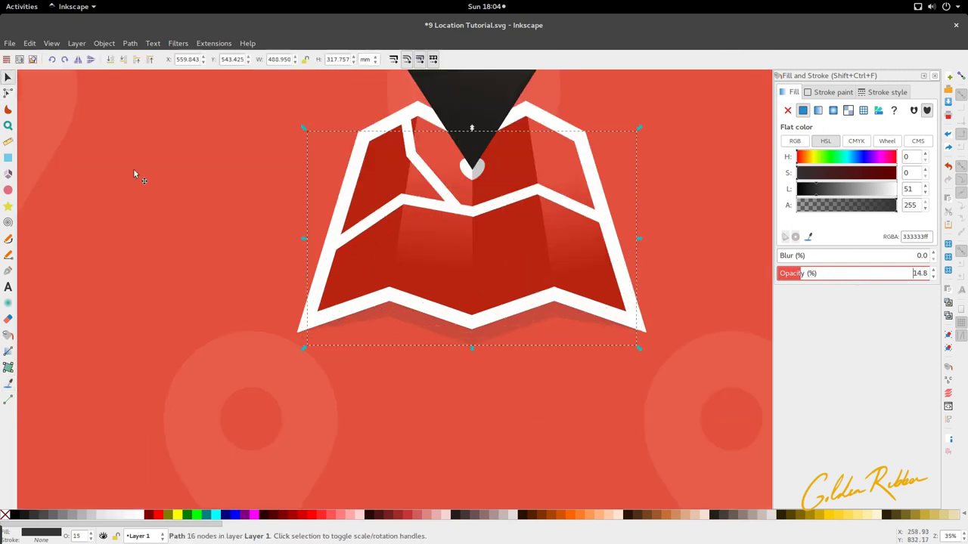
key("n")
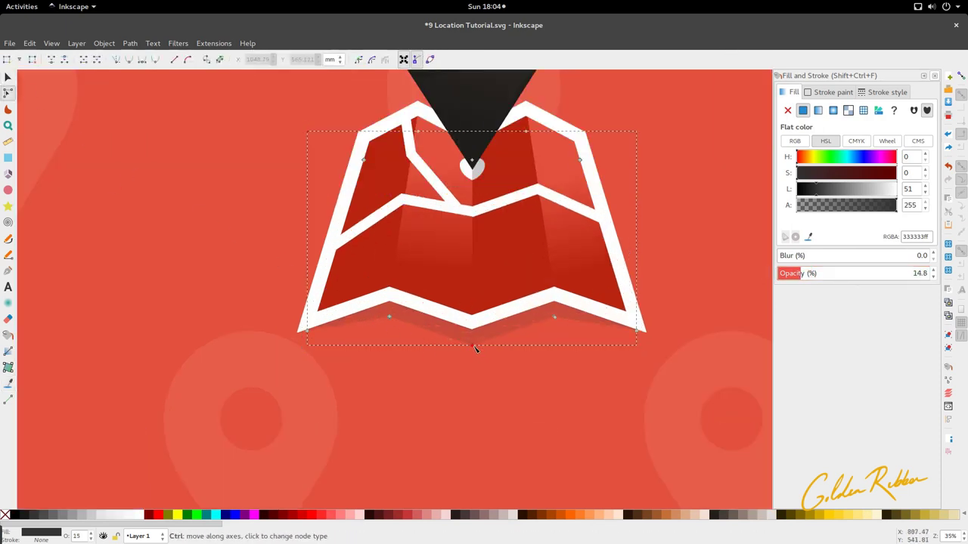
left_click(470, 346)
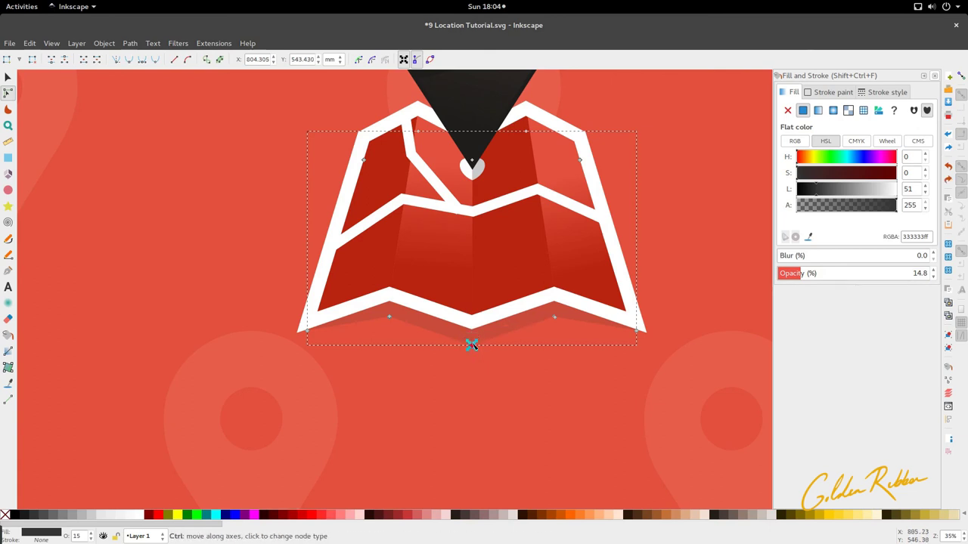
left_click_drag(471, 341, 472, 332)
key("s")
left_click(472, 353)
- Set the opacity of the map's shadow shape to 35.9%
scroll(406, 303, "down", 3)
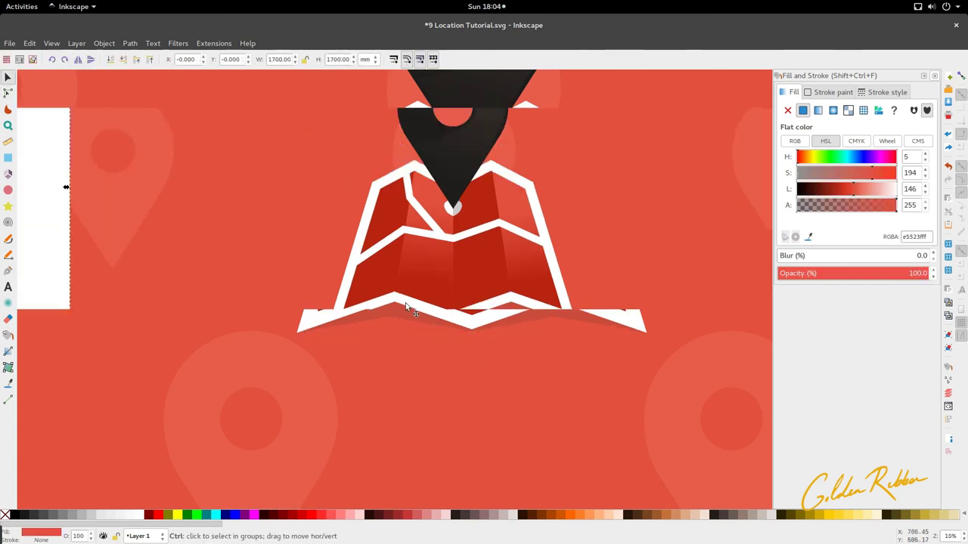
scroll(419, 310, "up", 2)
left_click(398, 316)
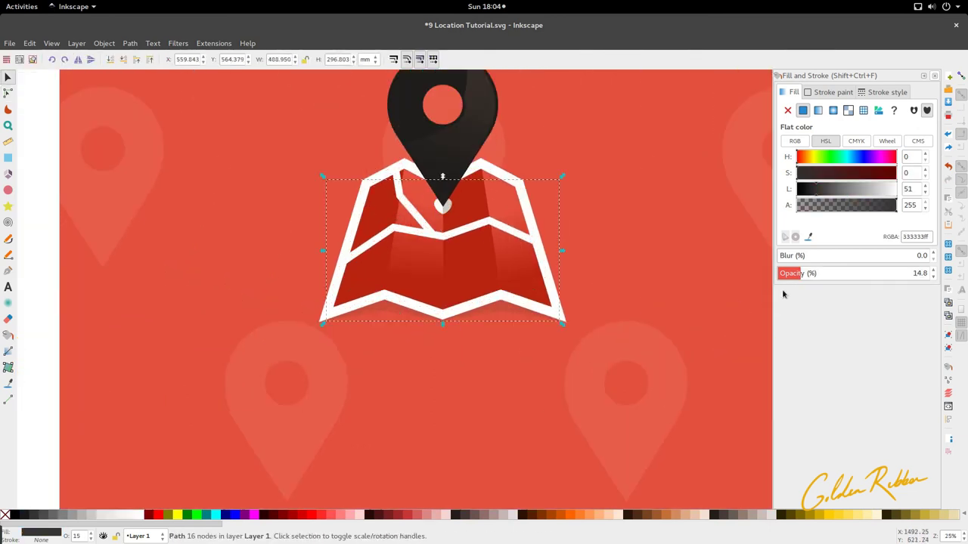
left_click_drag(811, 276, 820, 276)
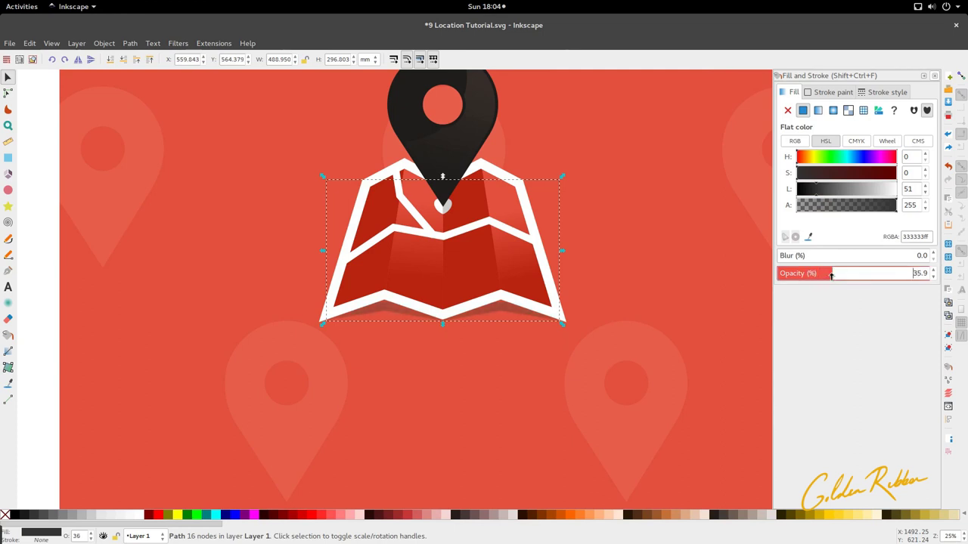
scroll(535, 268, "down", 2)
left_click(511, 331)
left_click_drag(505, 282, 432, 352)
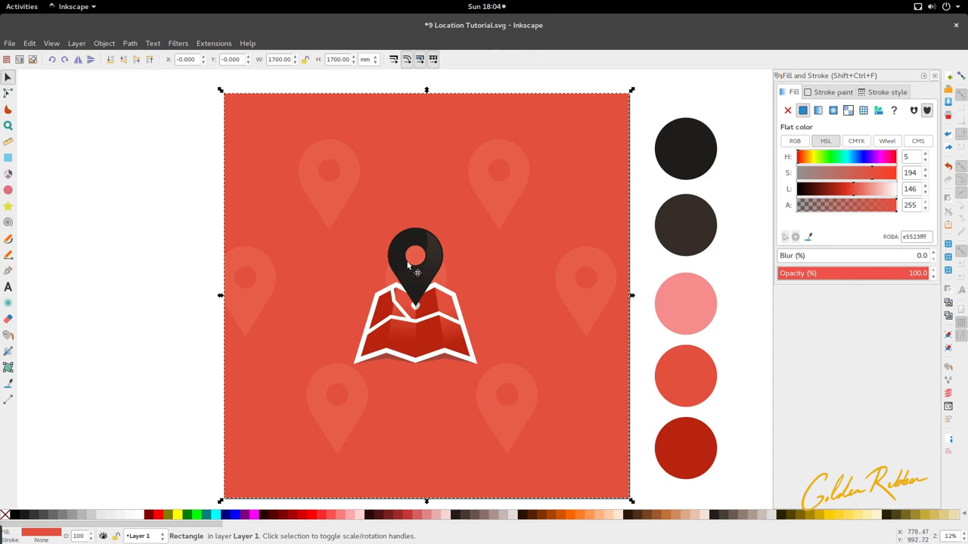
left_click_drag(168, 199, 479, 387)
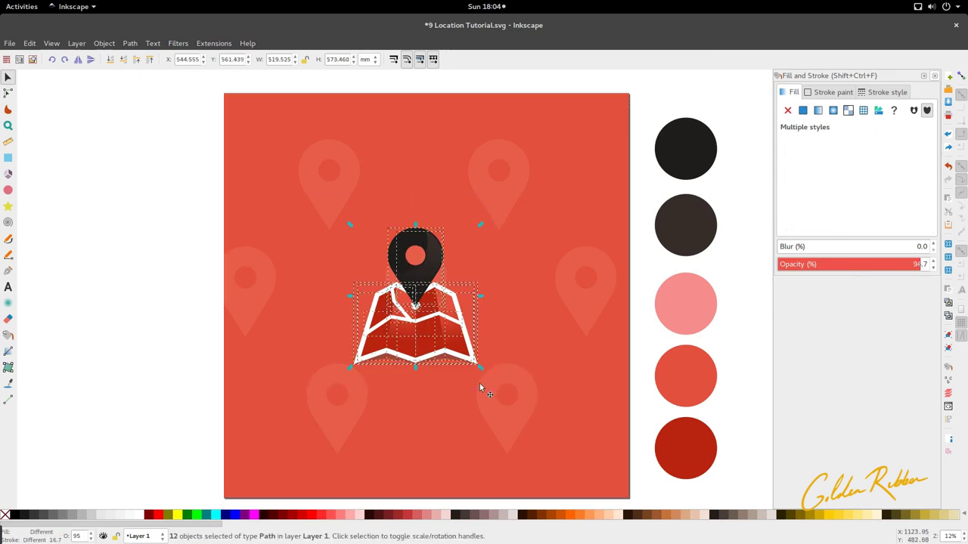
left_click(177, 358)
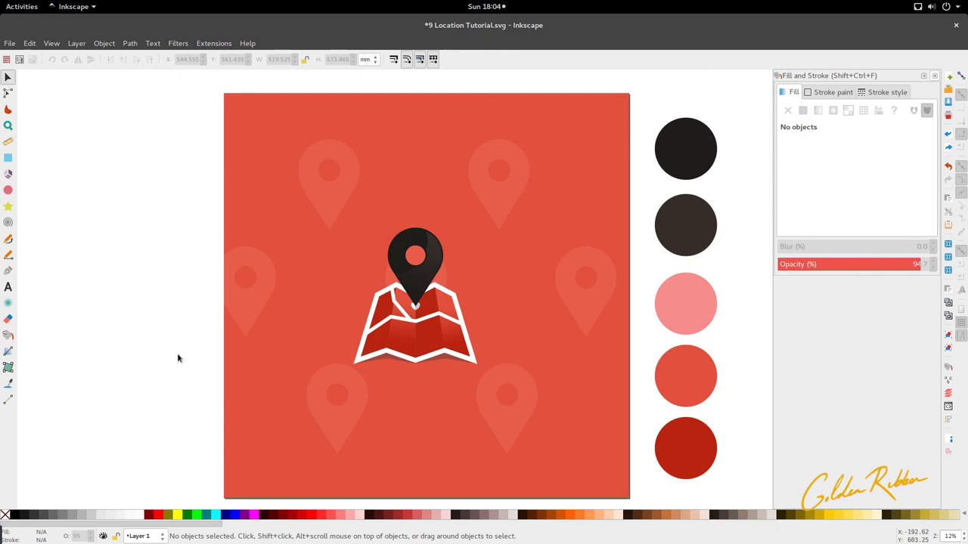